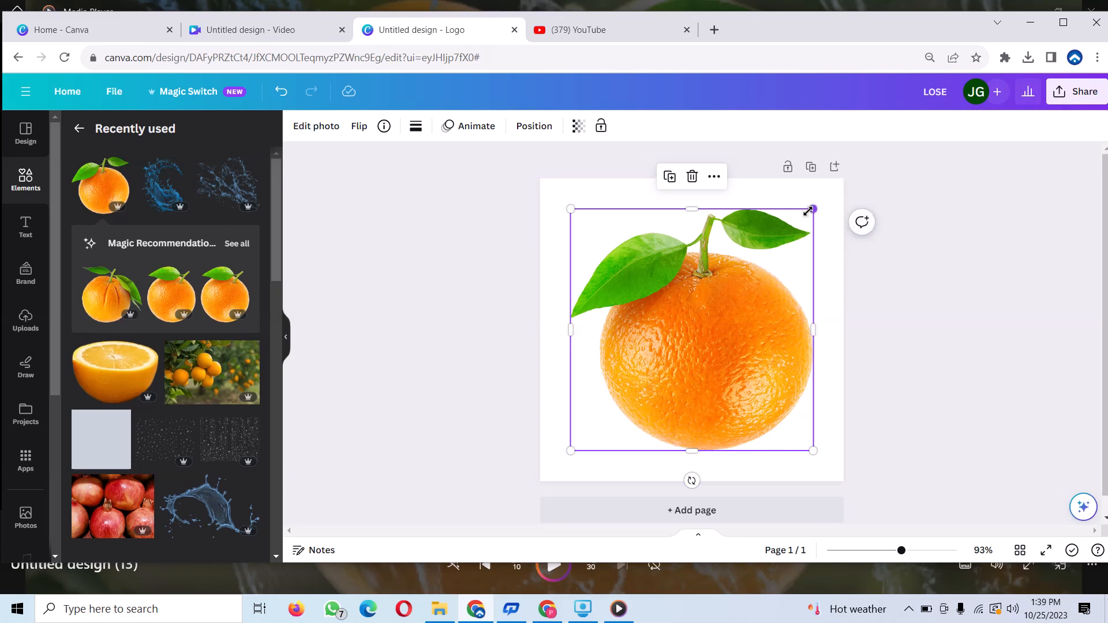
- Shrink the orange photo to roughly two-thirds of its size and place it near the centre of the page
left_click_drag(745, 283, 727, 299)
left_click_drag(683, 380, 716, 332)
left_click_drag(323, 397, 323, 396)
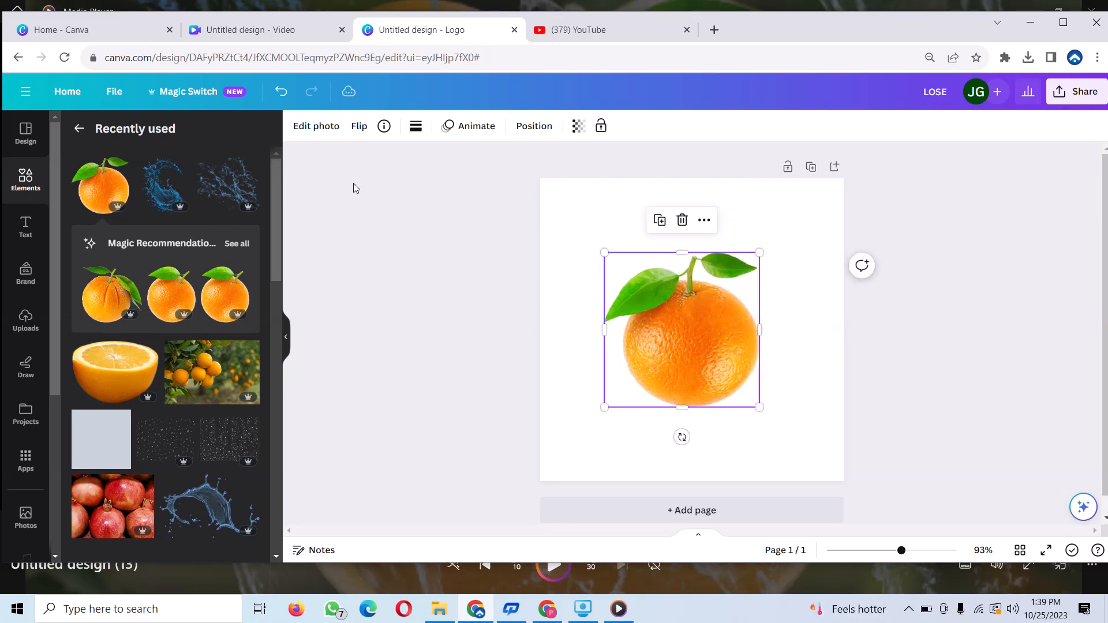
- Add a yellow square shape to the page and delete the extra copy of it
left_click(90, 433)
left_click(91, 432)
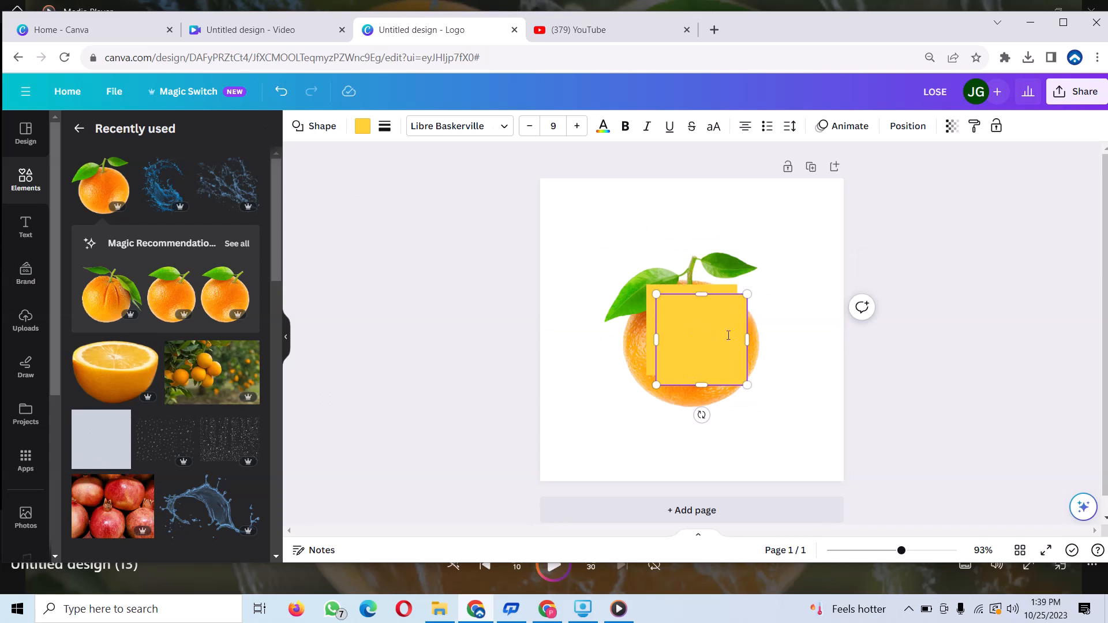
left_click(651, 282)
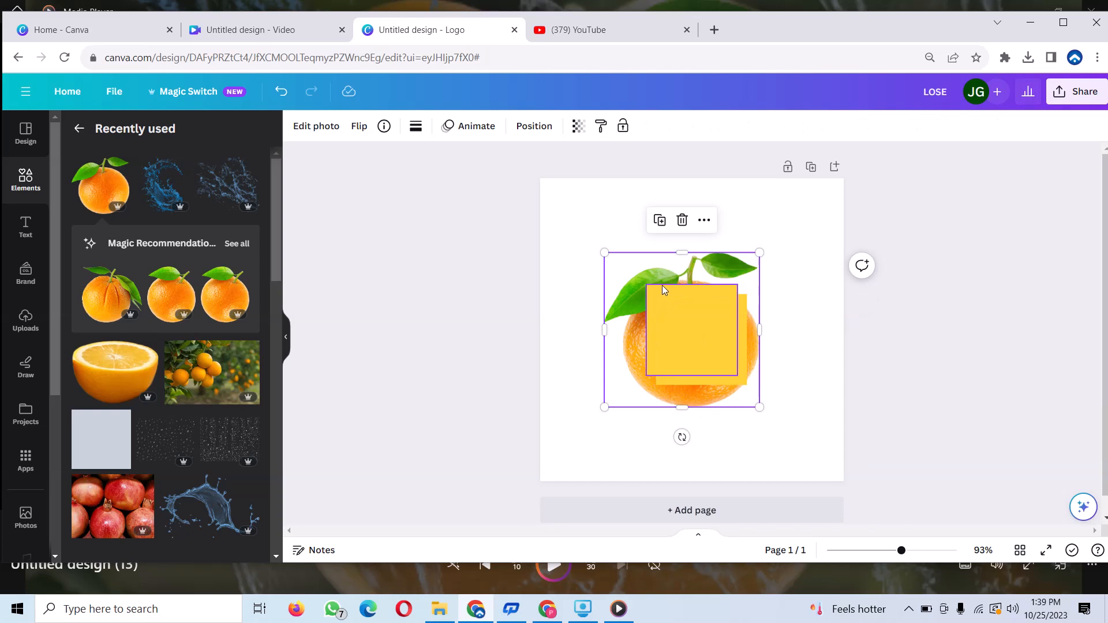
left_click(662, 292)
left_click(691, 254)
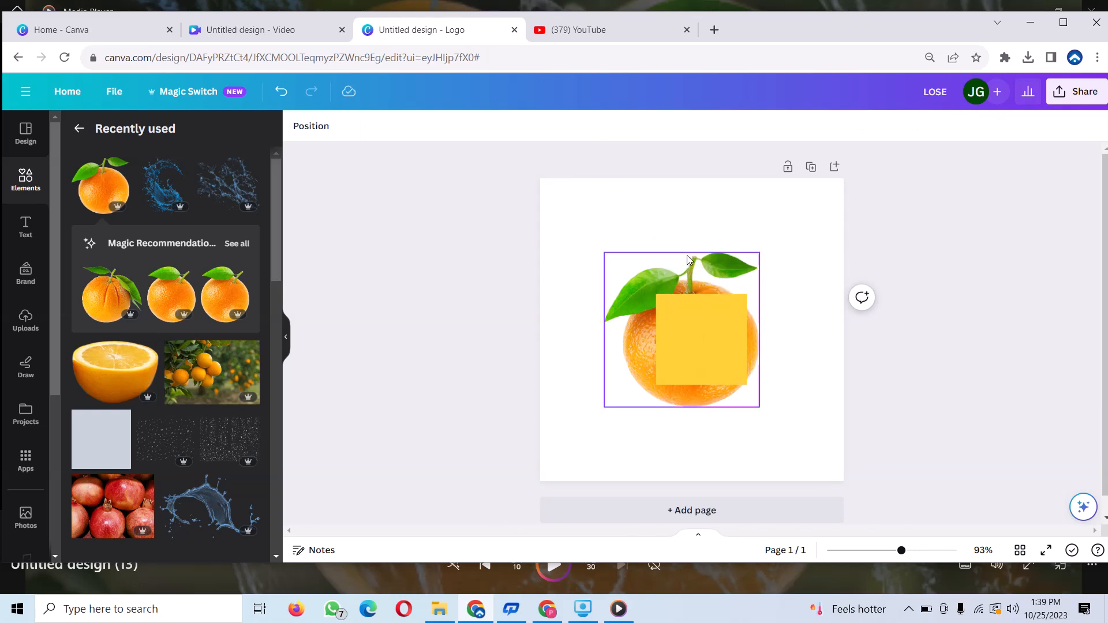
- Move and stretch the yellow square so that it covers the whole orange
left_click_drag(683, 320, 628, 317)
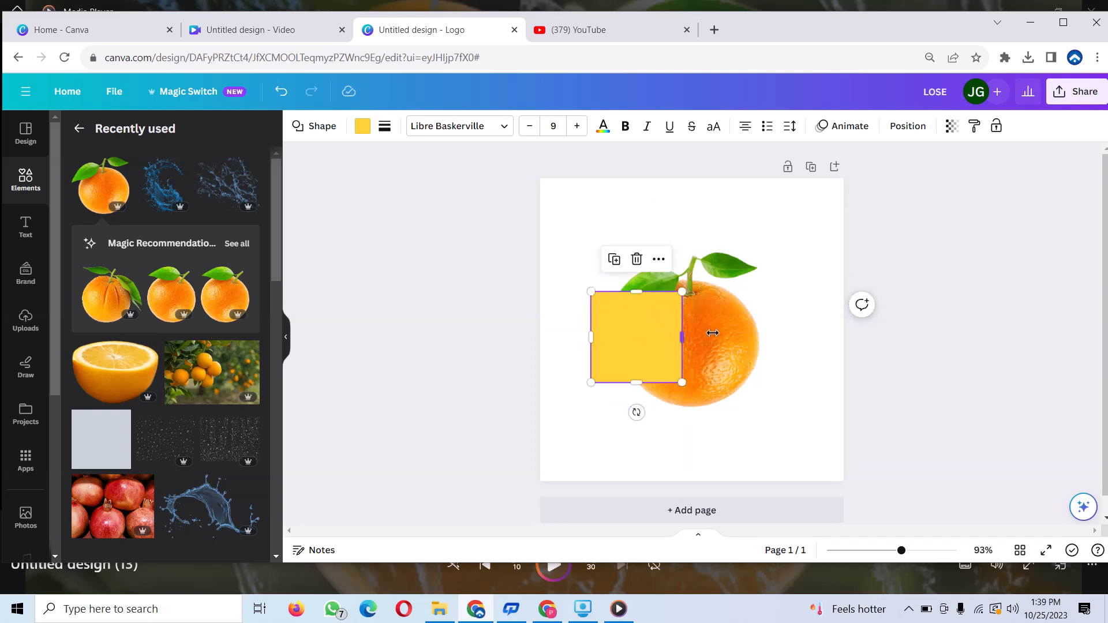
left_click_drag(713, 333, 728, 354)
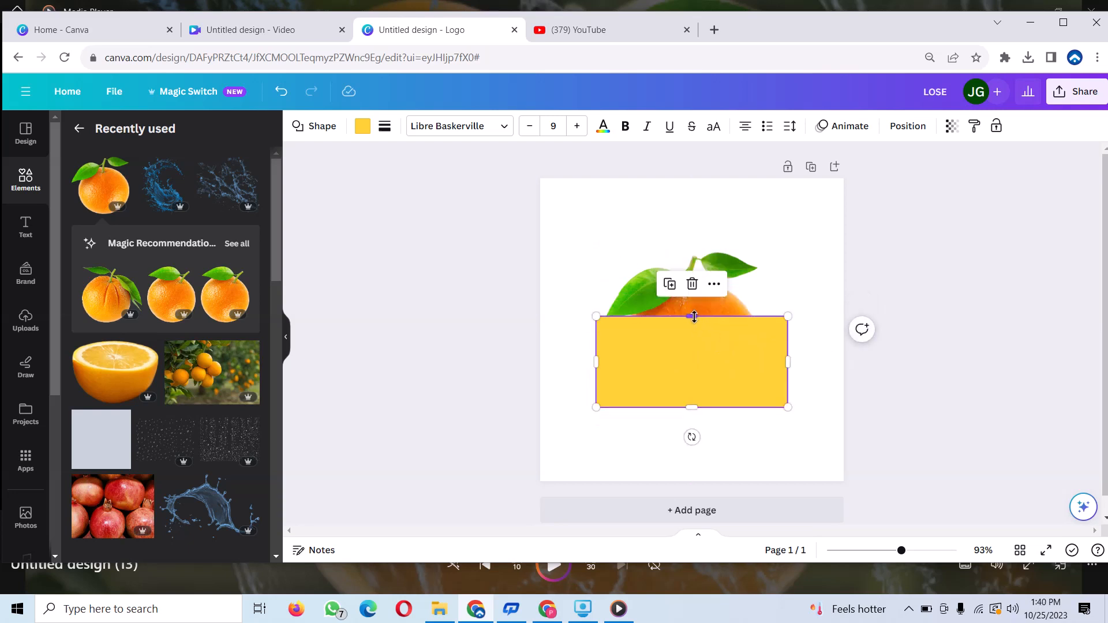
left_click_drag(694, 317, 691, 237)
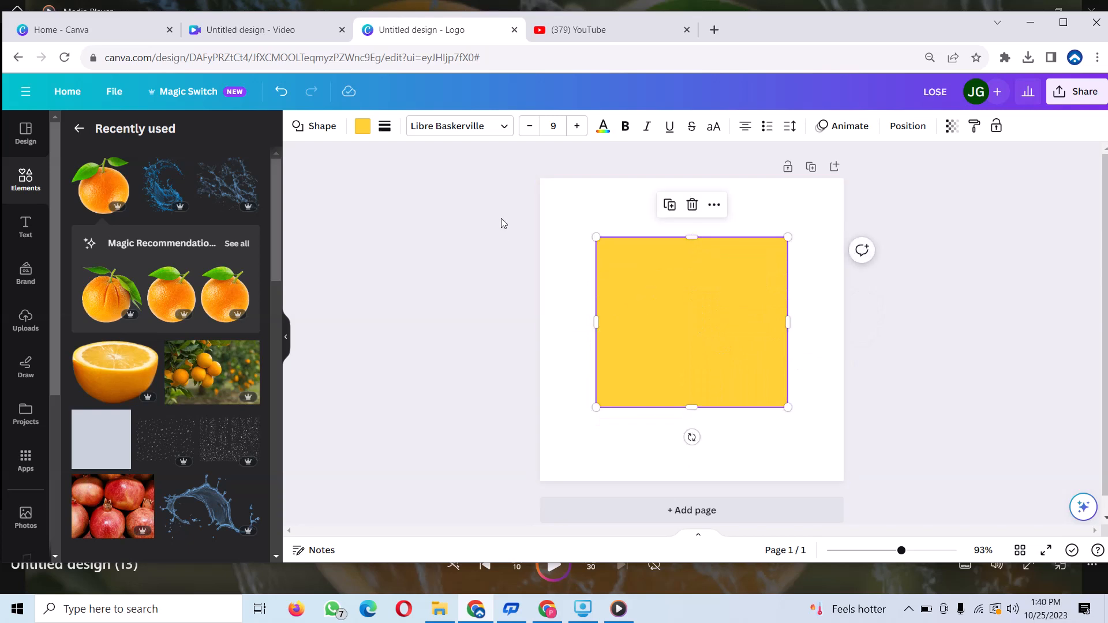
- Send the yellow square backward so that it sits behind the orange
right_click(719, 277)
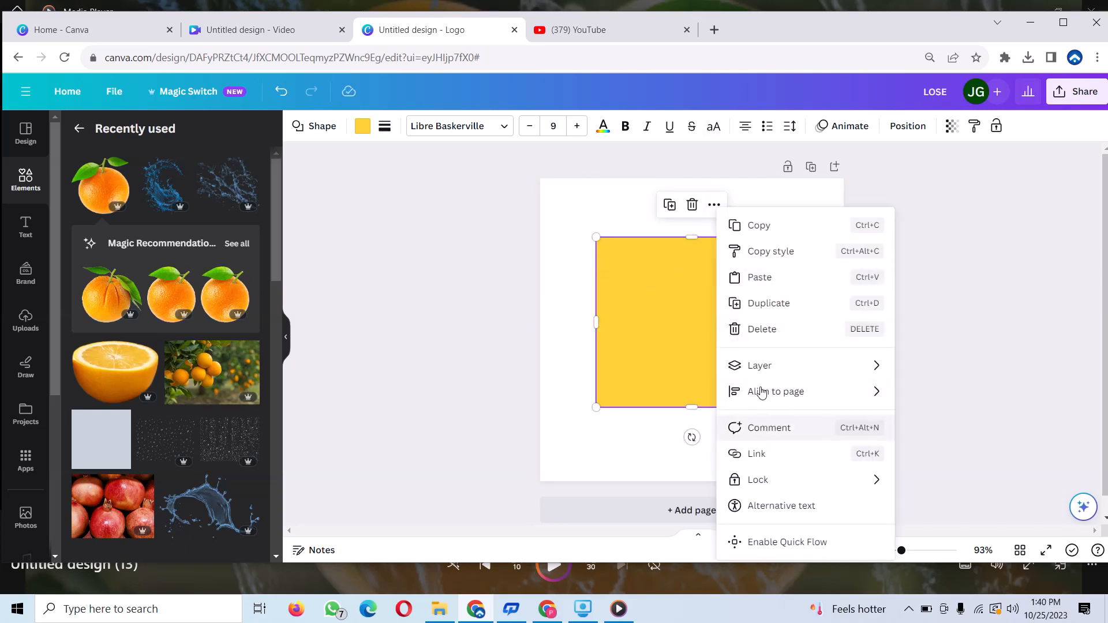
mouse_move(760, 374)
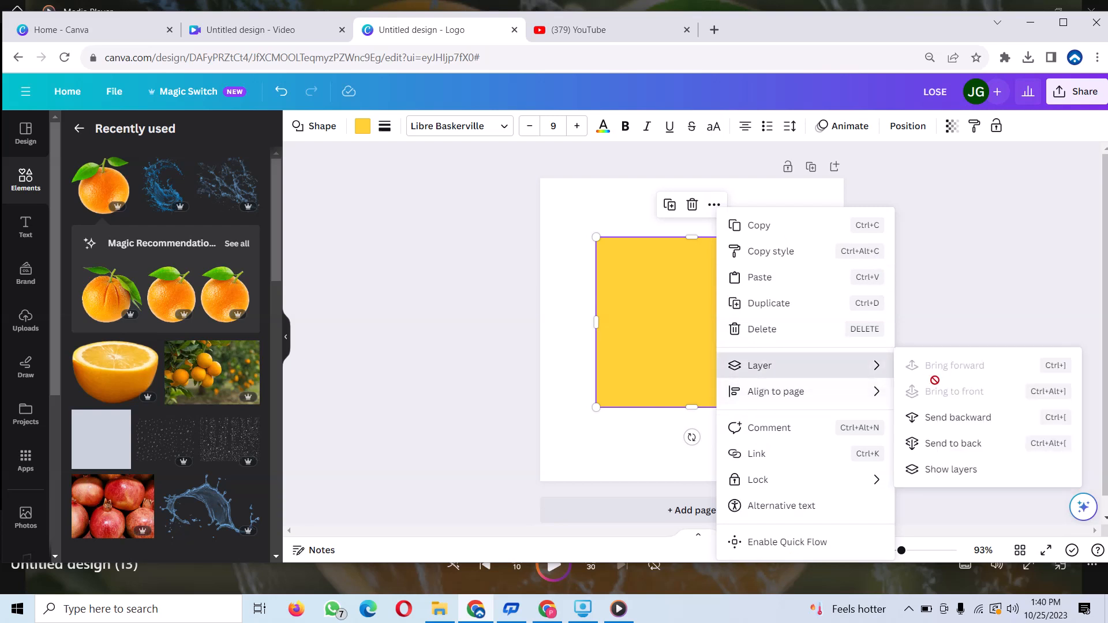
left_click(940, 417)
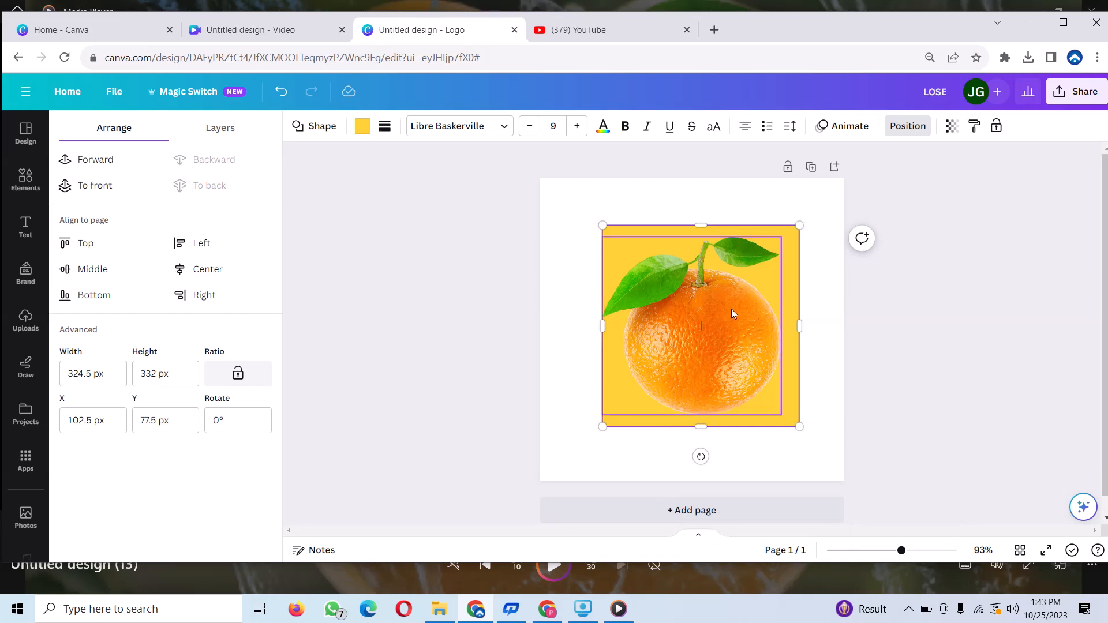
- Switch the orange photo's editing options back to the old photo editor
left_click(732, 309)
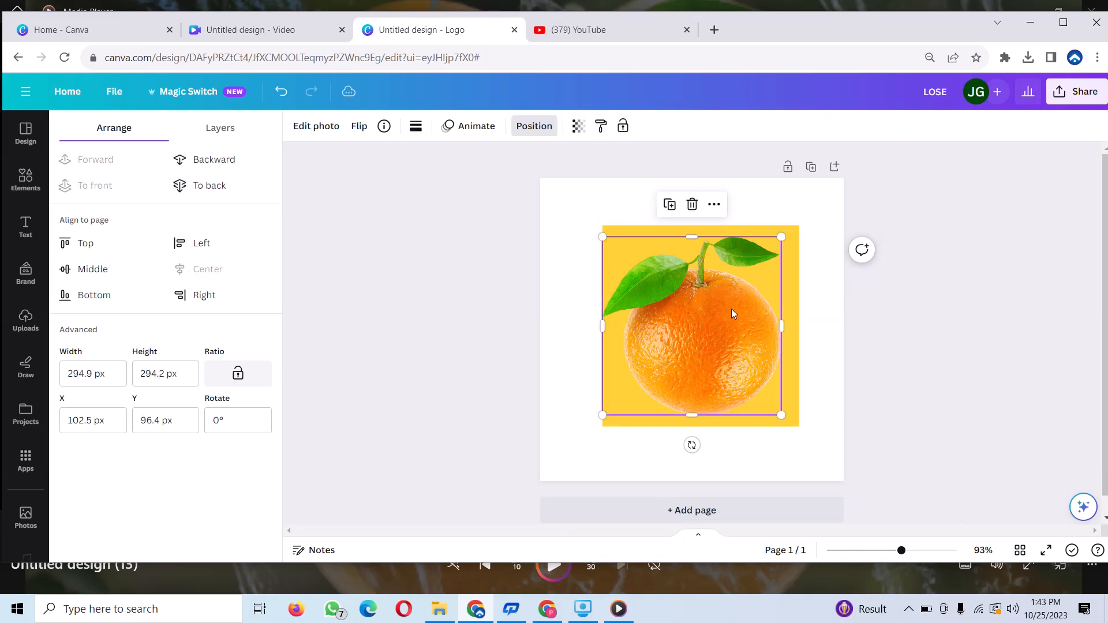
left_click(316, 126)
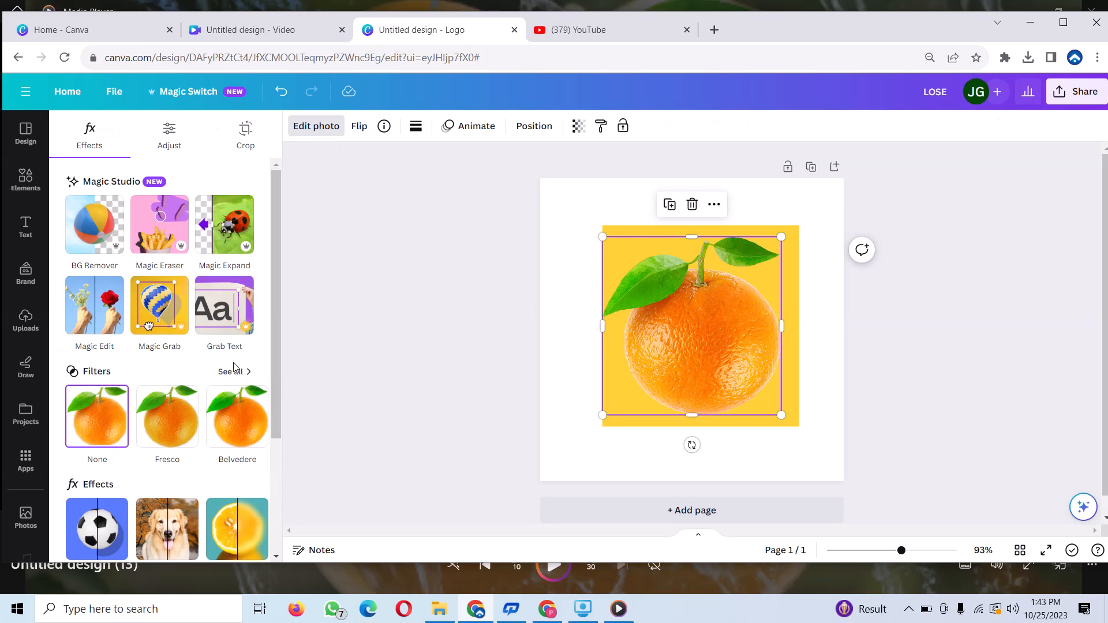
scroll(196, 404, "down", 3)
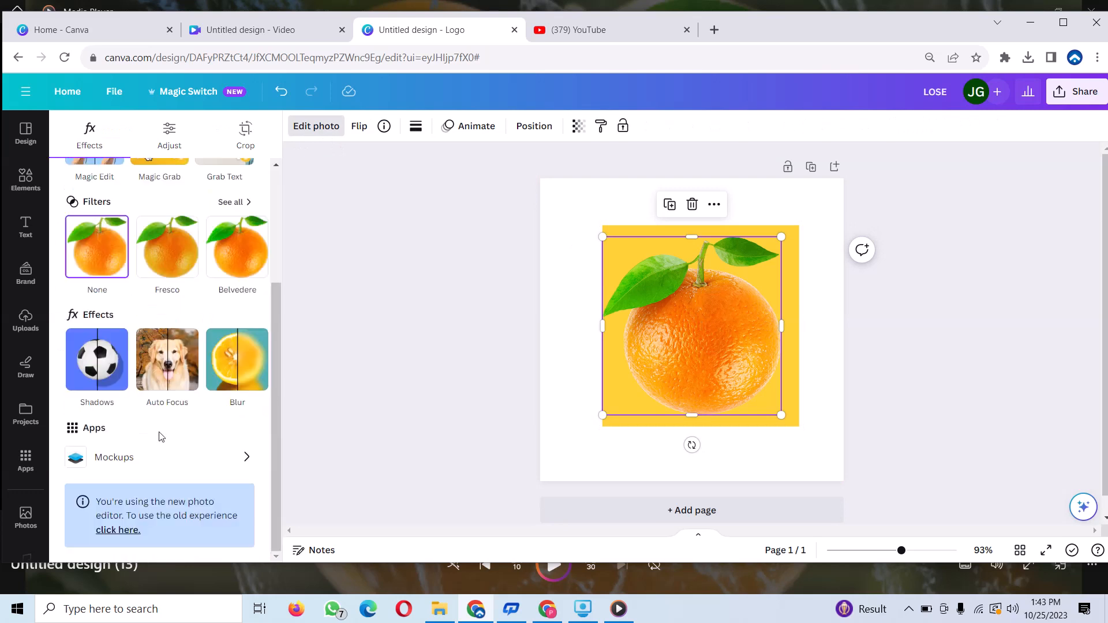
left_click(121, 533)
left_click(116, 528)
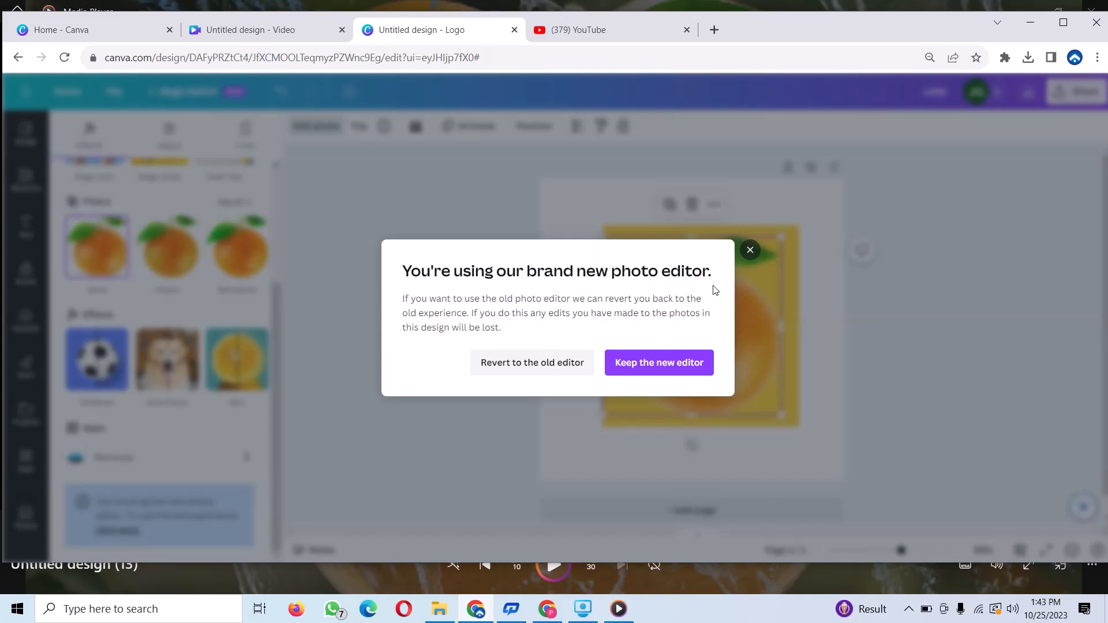
left_click(519, 363)
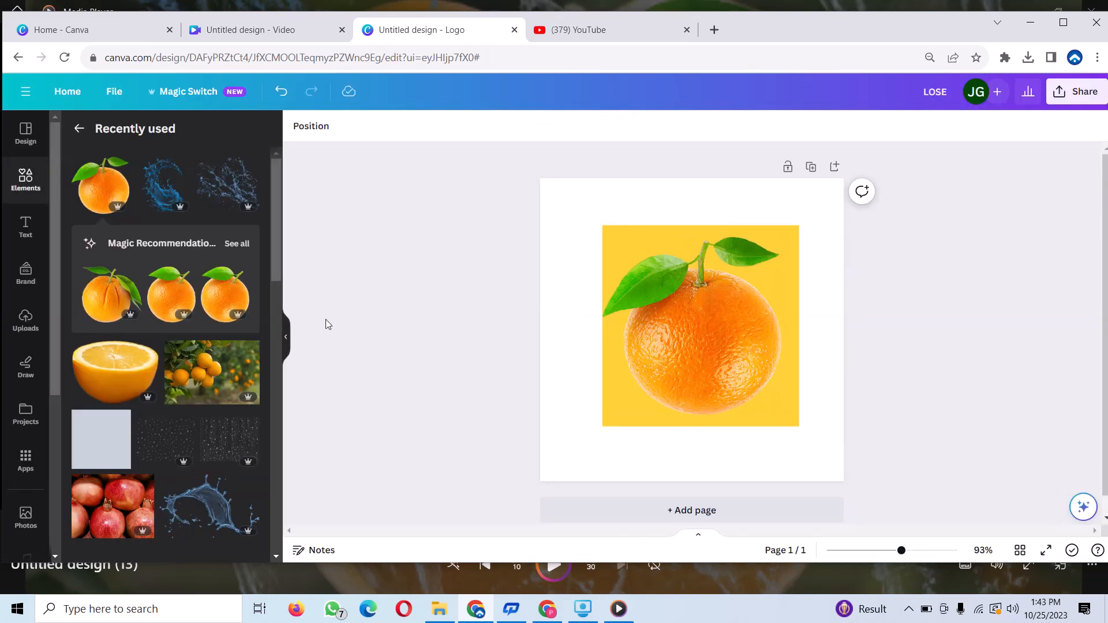
- Give the orange photo the Sea Blue Duotone effect
left_click(651, 310)
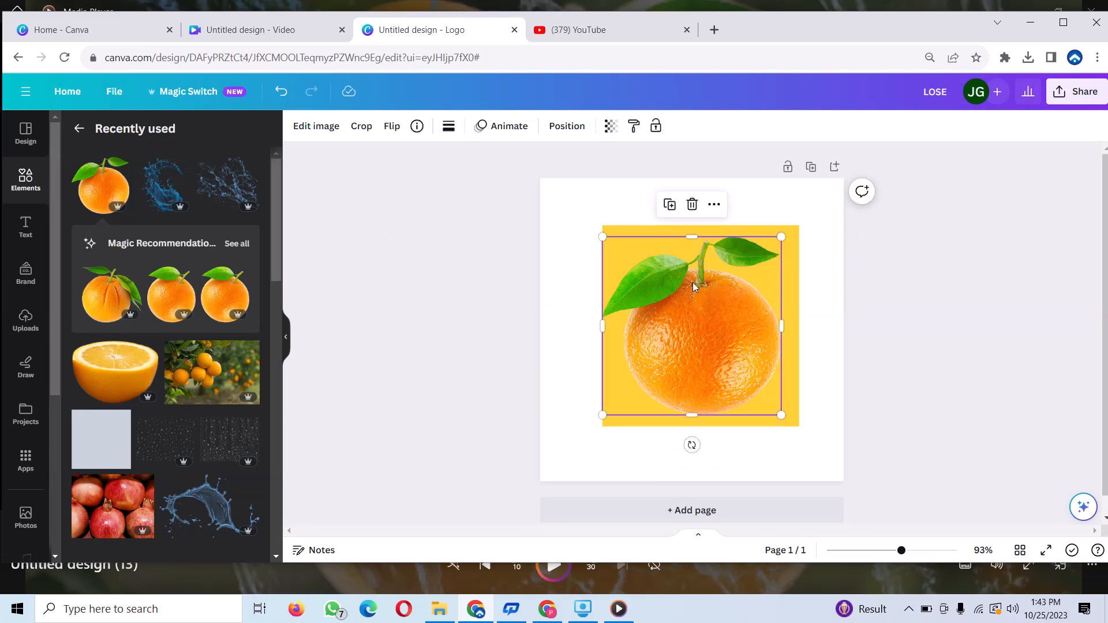
left_click(313, 128)
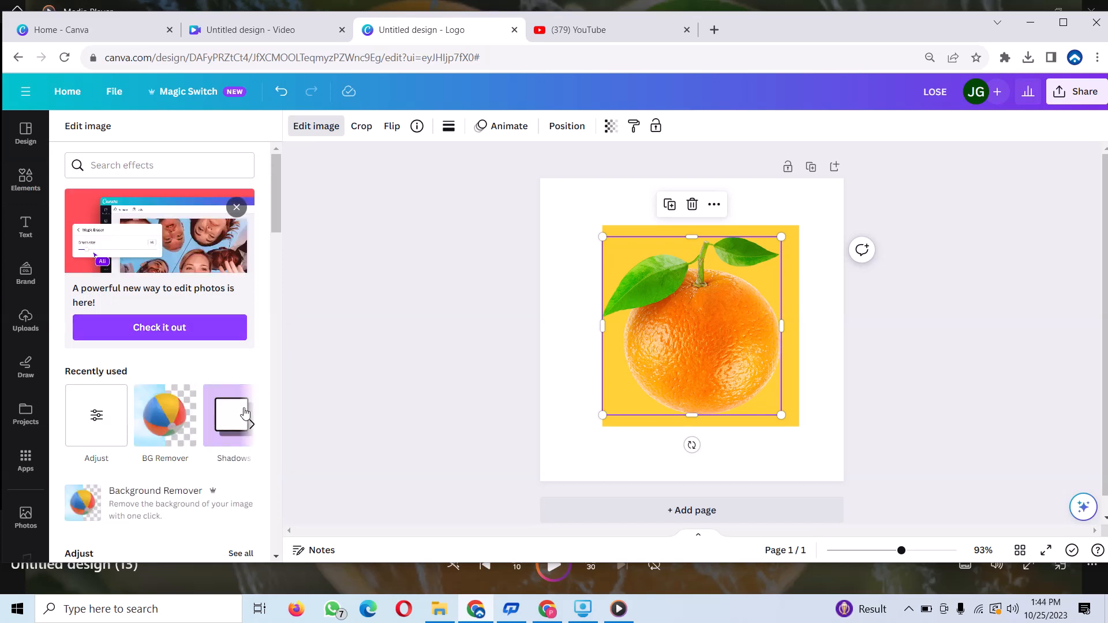
left_click(250, 424)
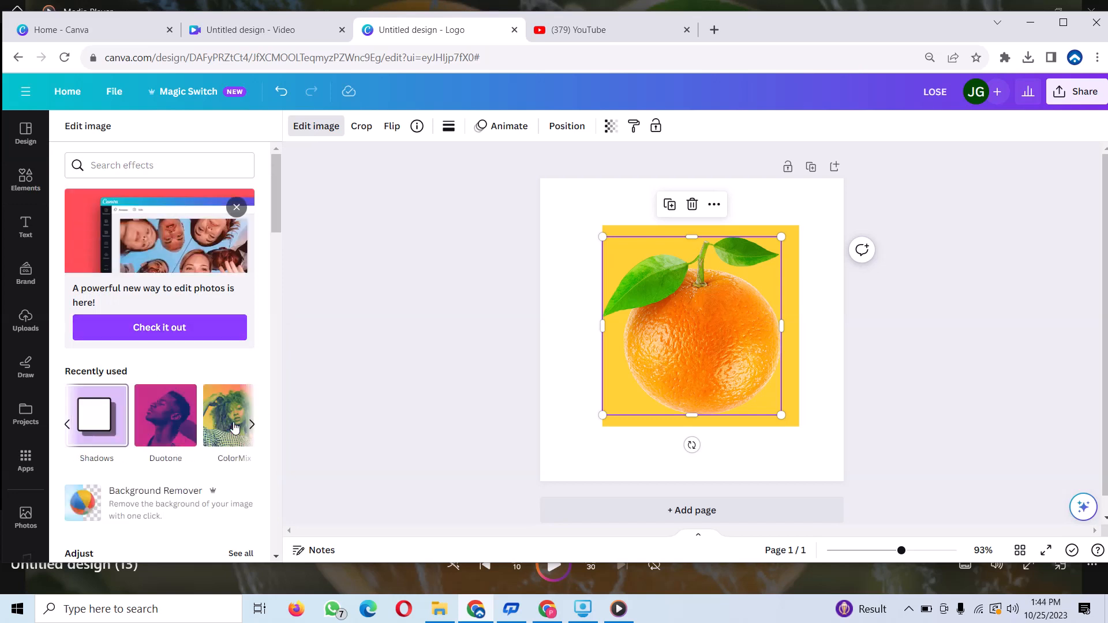
left_click(182, 423)
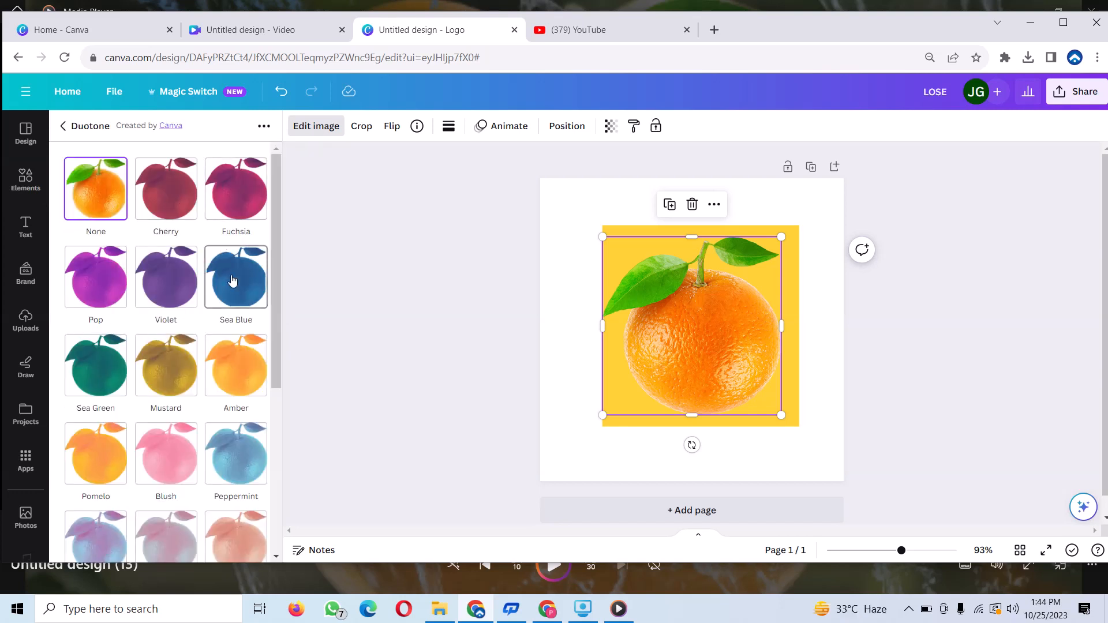
left_click(233, 280)
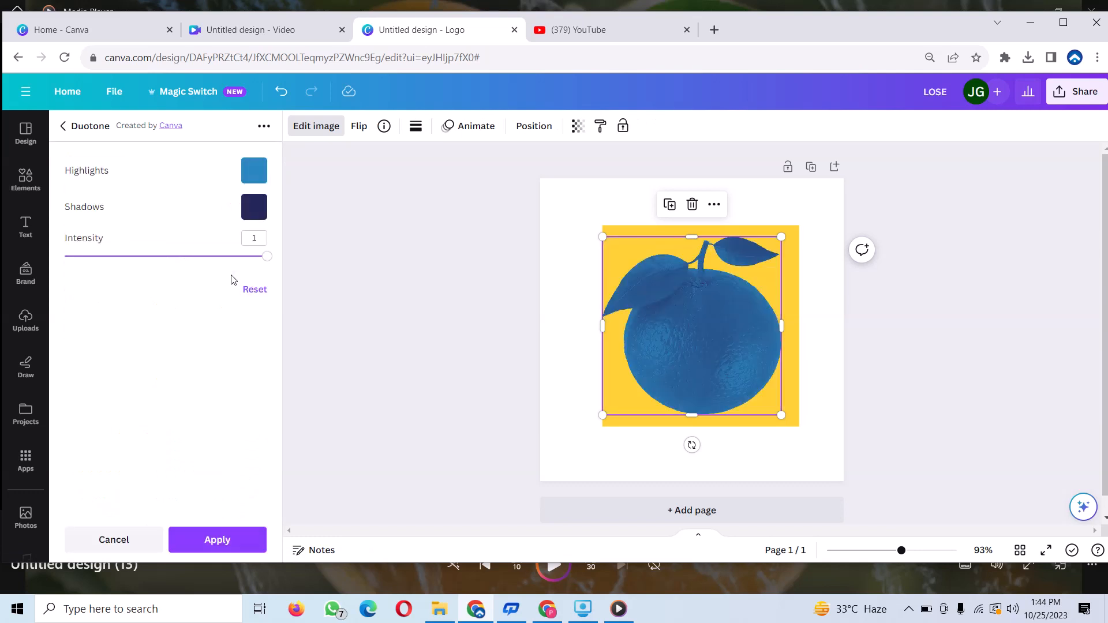
- Set both the shadows and highlights of the Duotone effect to white and apply it to the orange
left_click(260, 212)
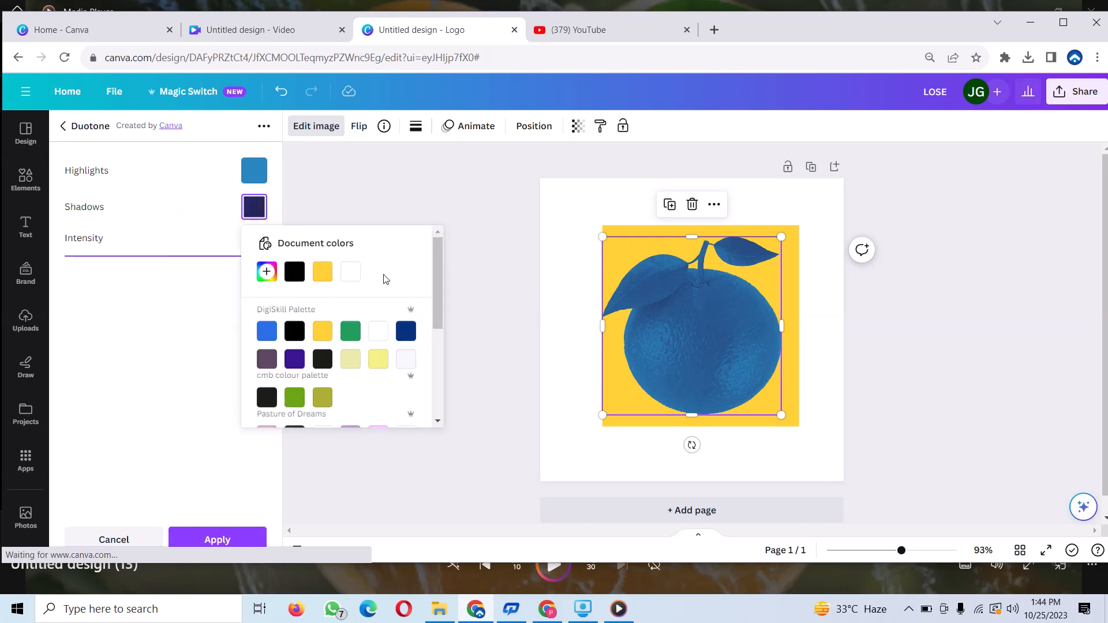
left_click(375, 331)
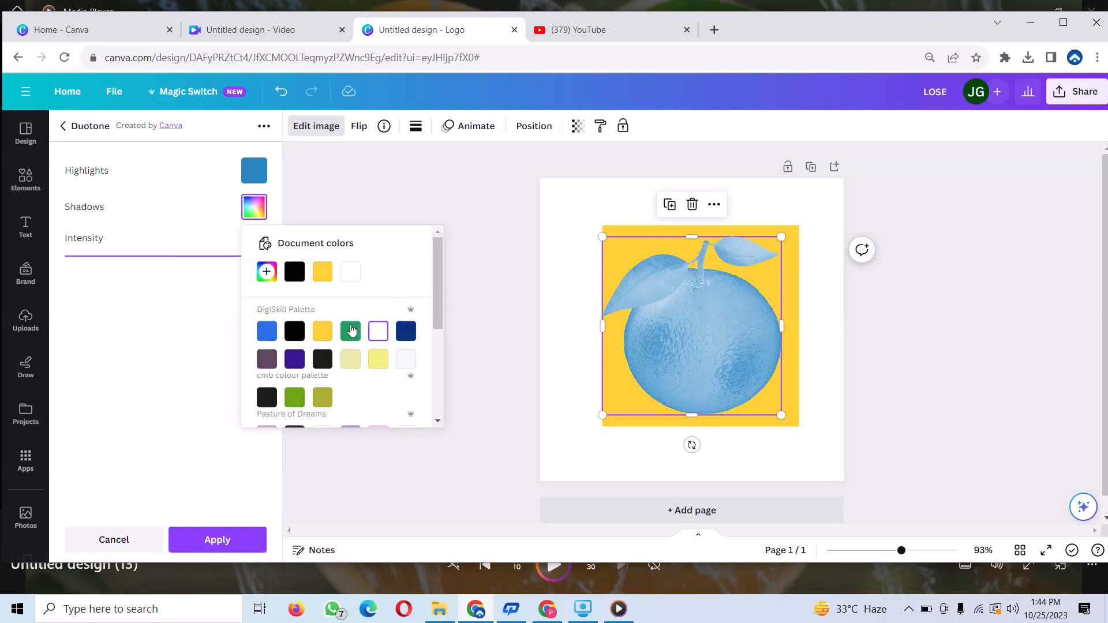
left_click(249, 167)
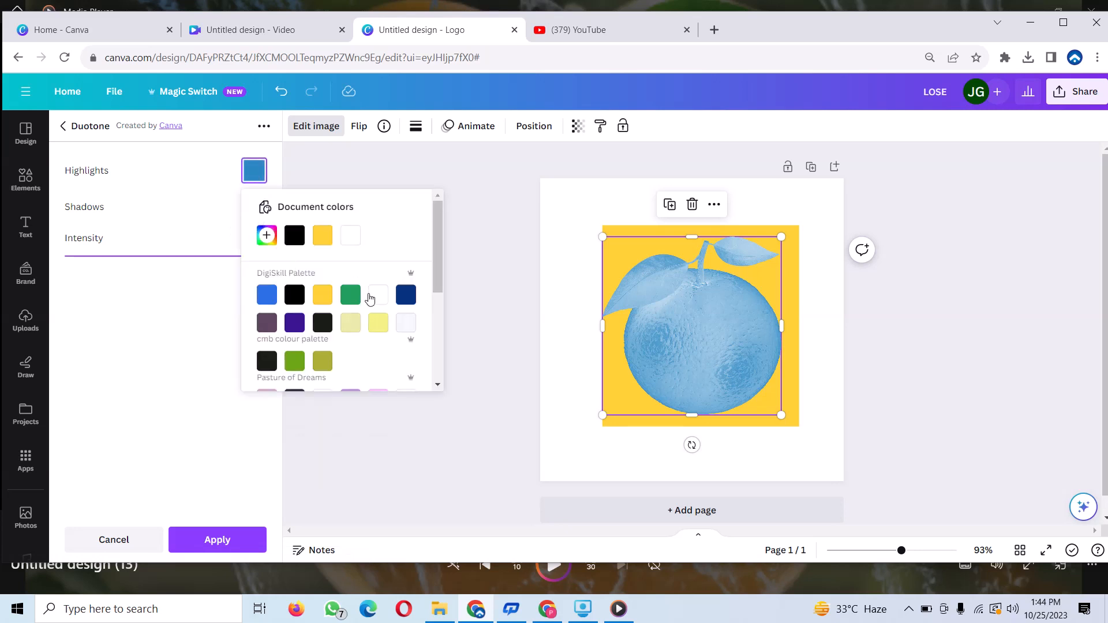
left_click(376, 300)
left_click(203, 538)
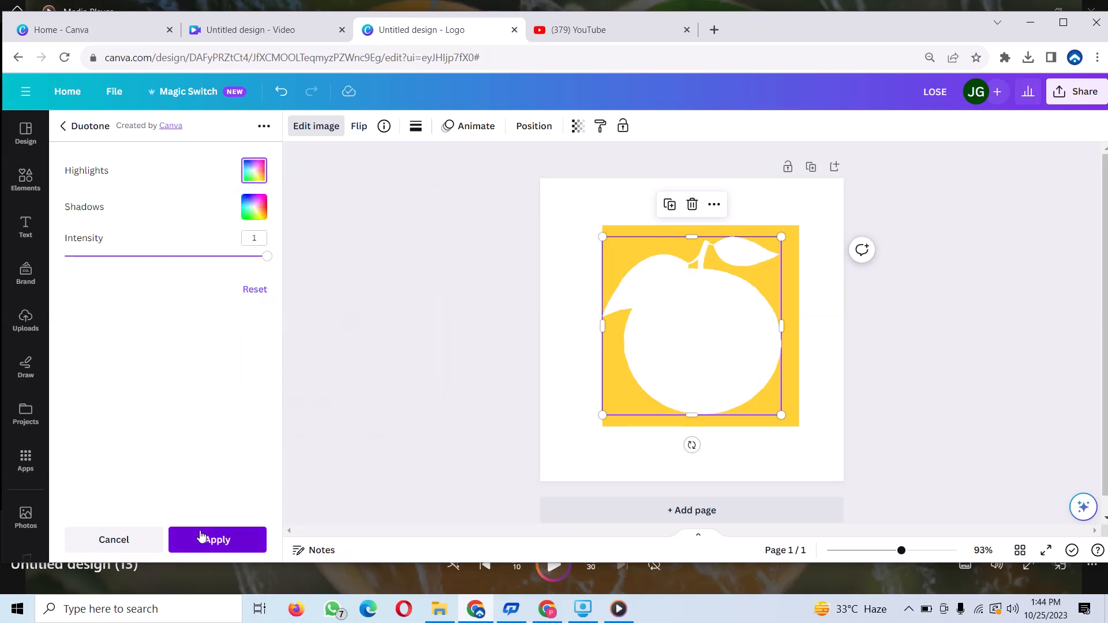
left_click(203, 538)
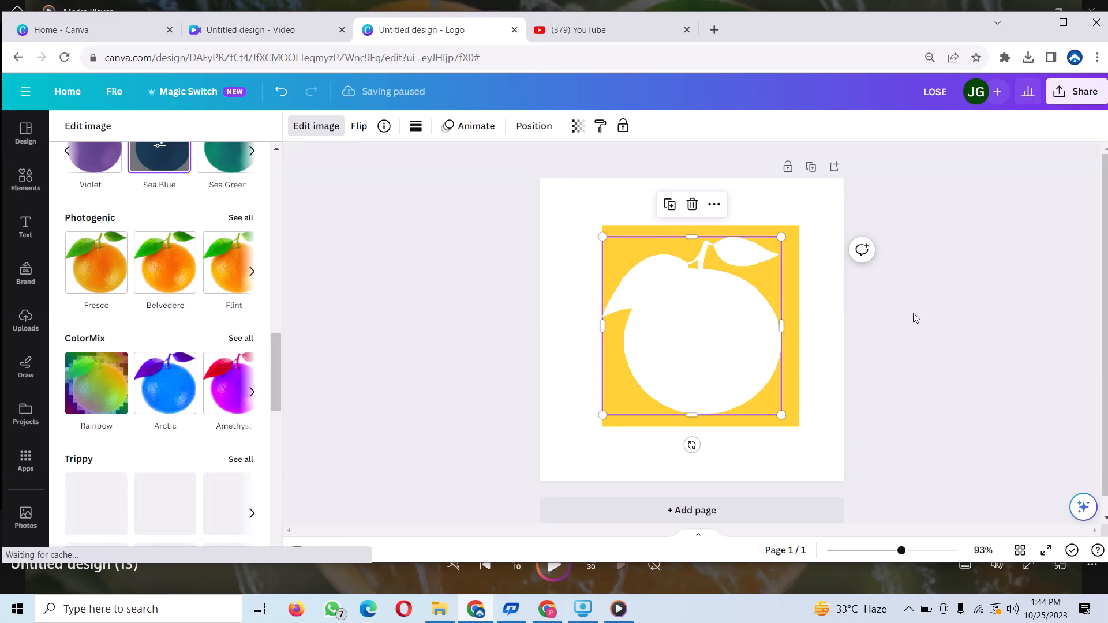
- Download the design as a PNG at 500 × 500 px
left_click(1085, 96)
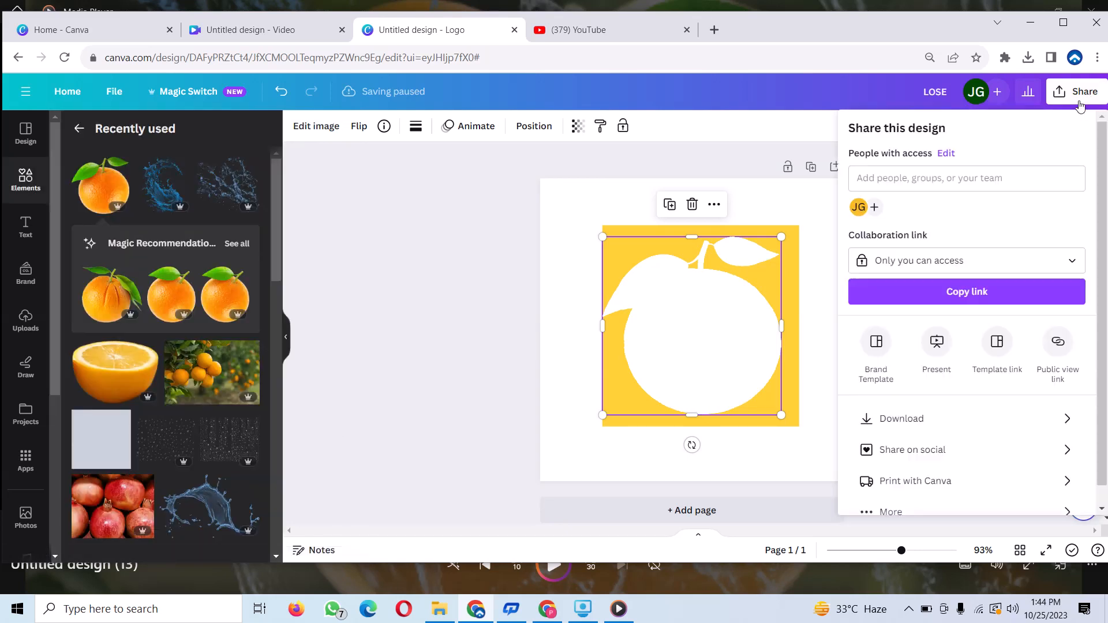
left_click(926, 416)
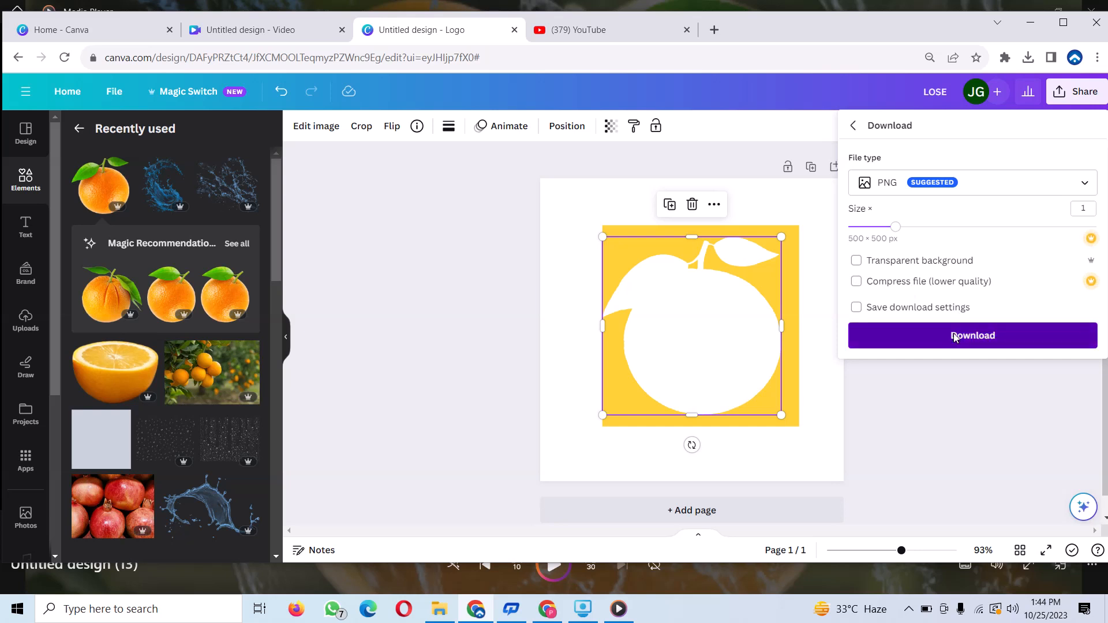
left_click(954, 334)
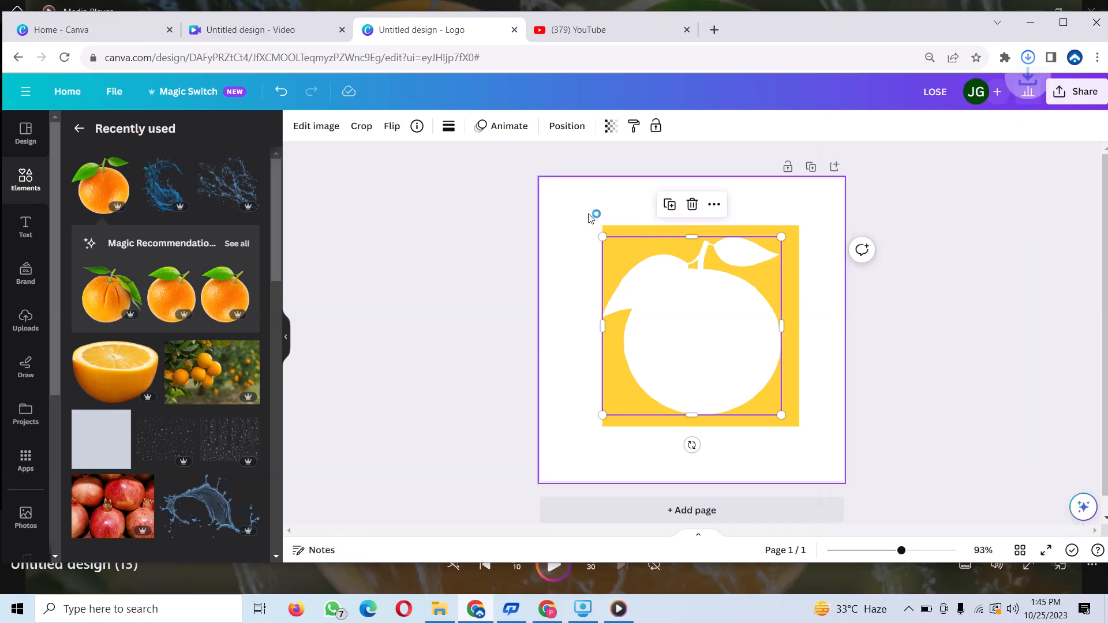
- Delete the yellow square and the white orange silhouette together, and make the empty page's background black
left_click_drag(588, 215, 834, 400)
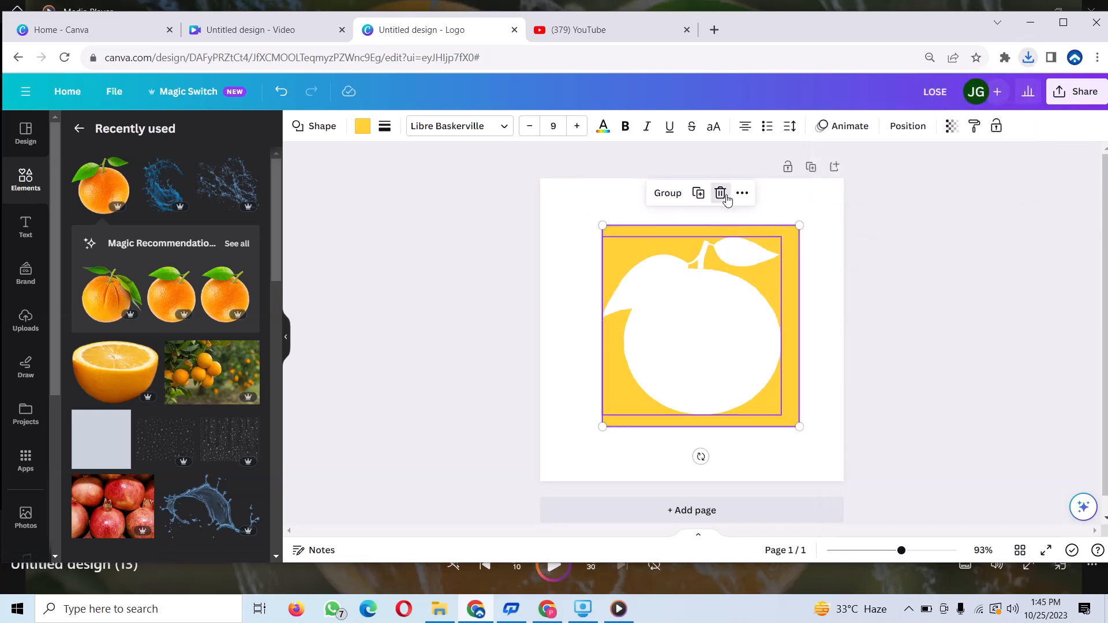
left_click(722, 193)
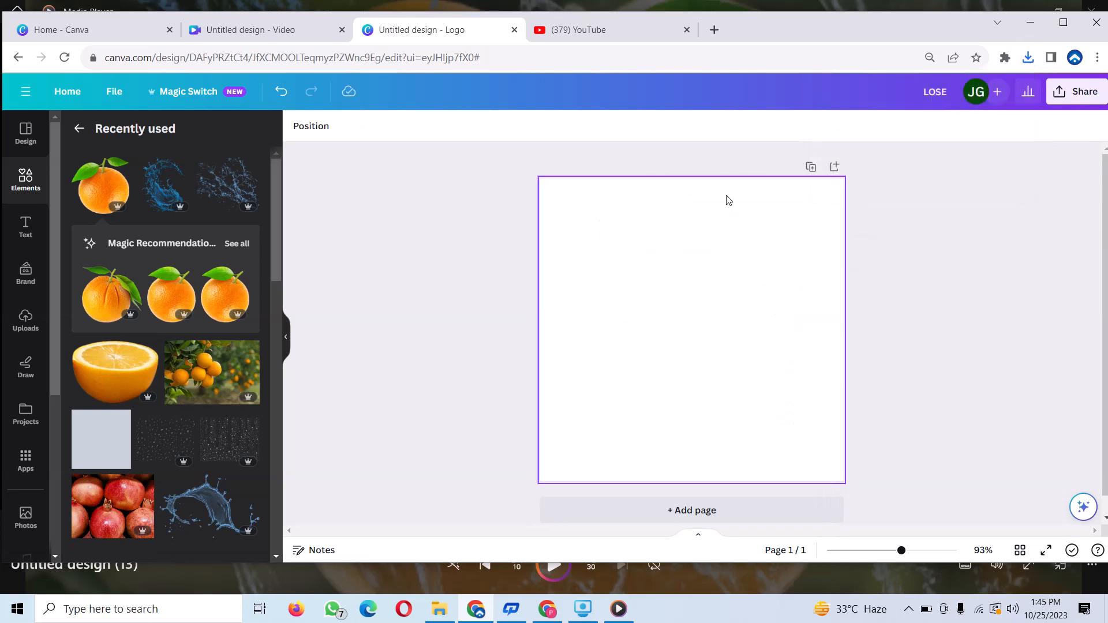
left_click(549, 203)
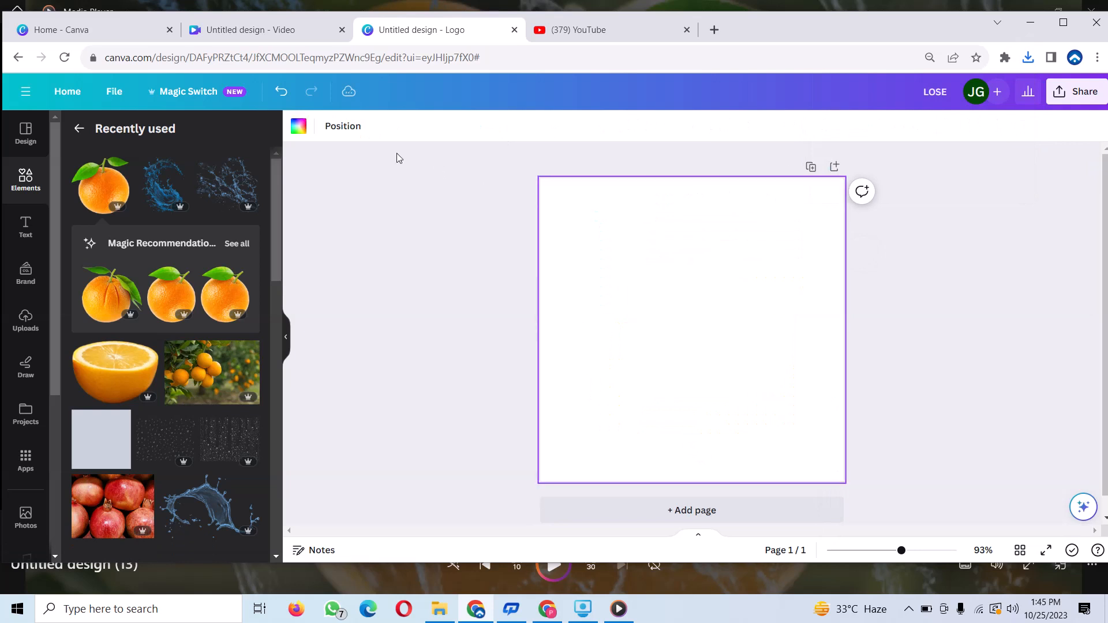
left_click(299, 127)
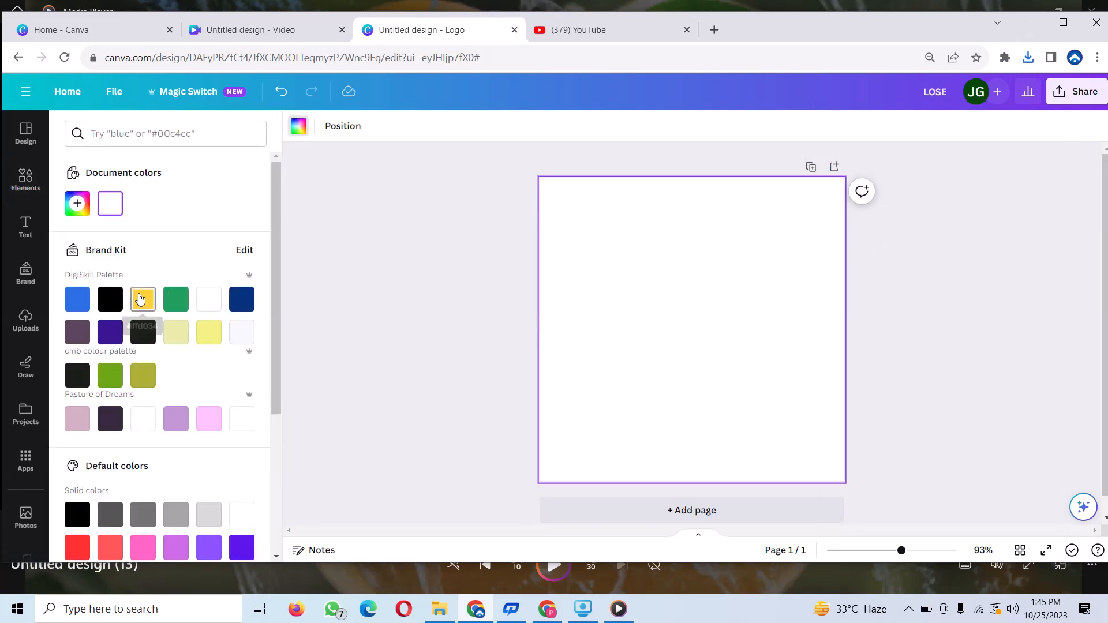
left_click(110, 300)
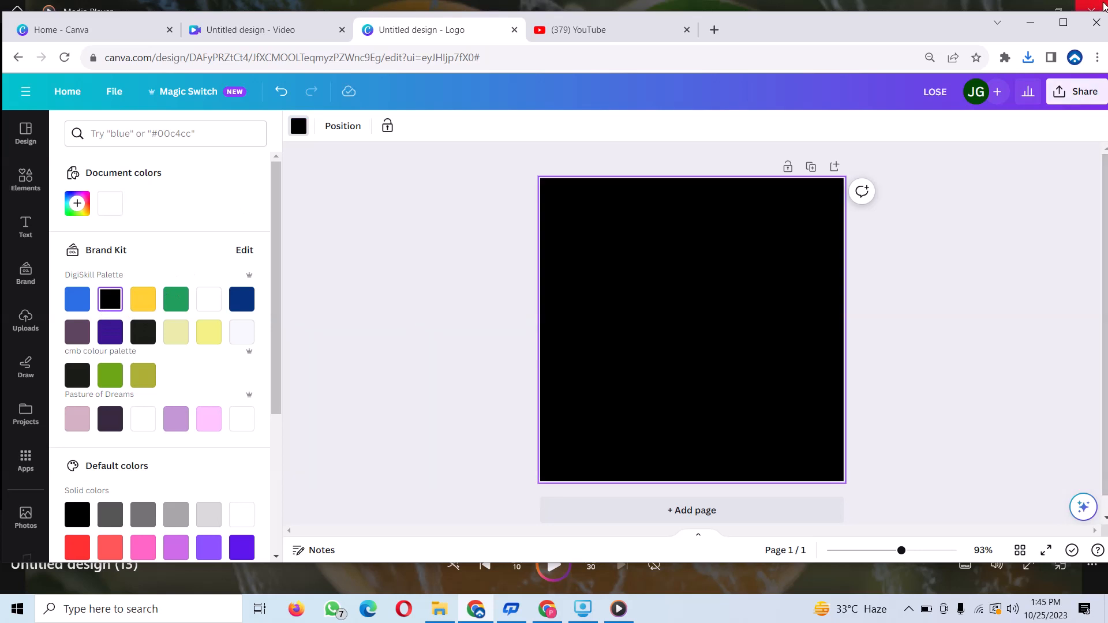
- Upload the downloaded file LOSE (5).png to the design's image uploads
left_click(1028, 57)
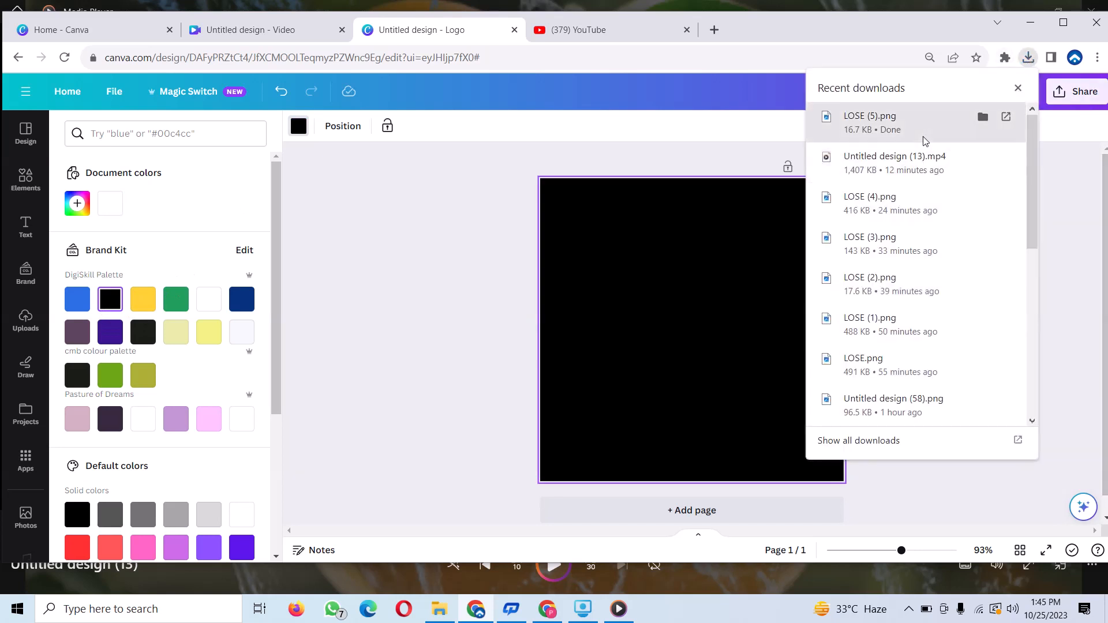
left_click_drag(927, 123, 146, 293)
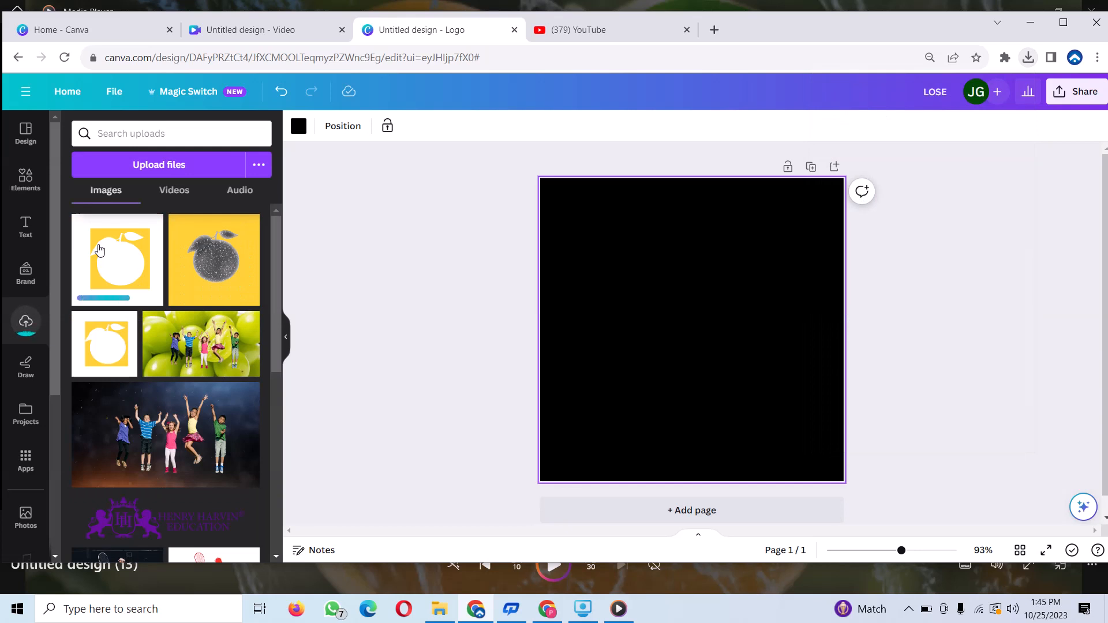
- Place the uploaded orange silhouette image on the black page and remove its white background
left_click(107, 264)
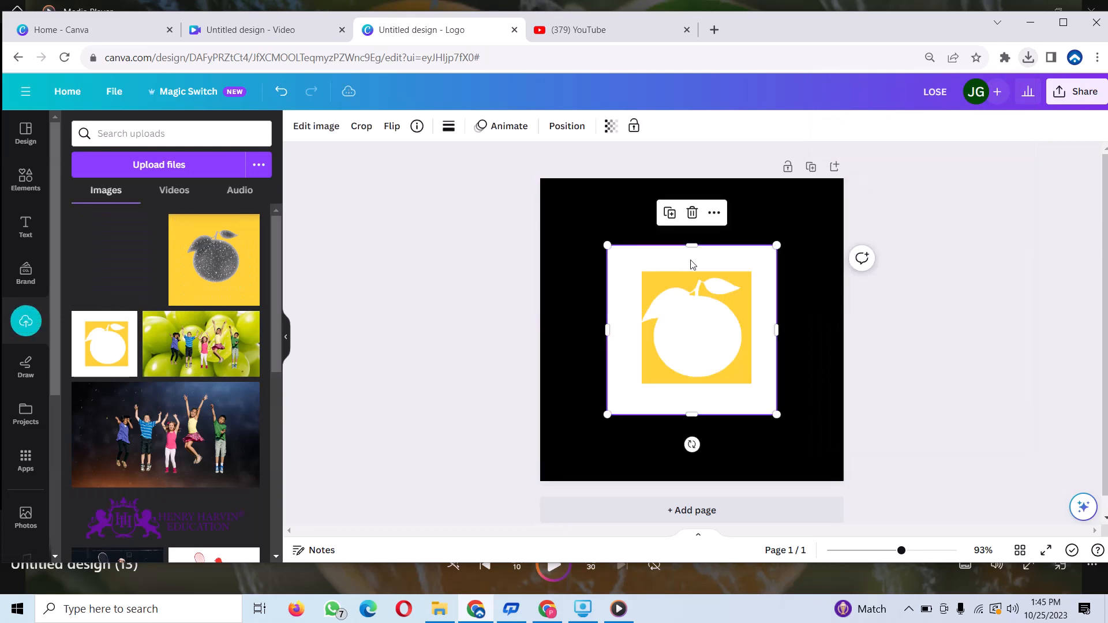
left_click(318, 126)
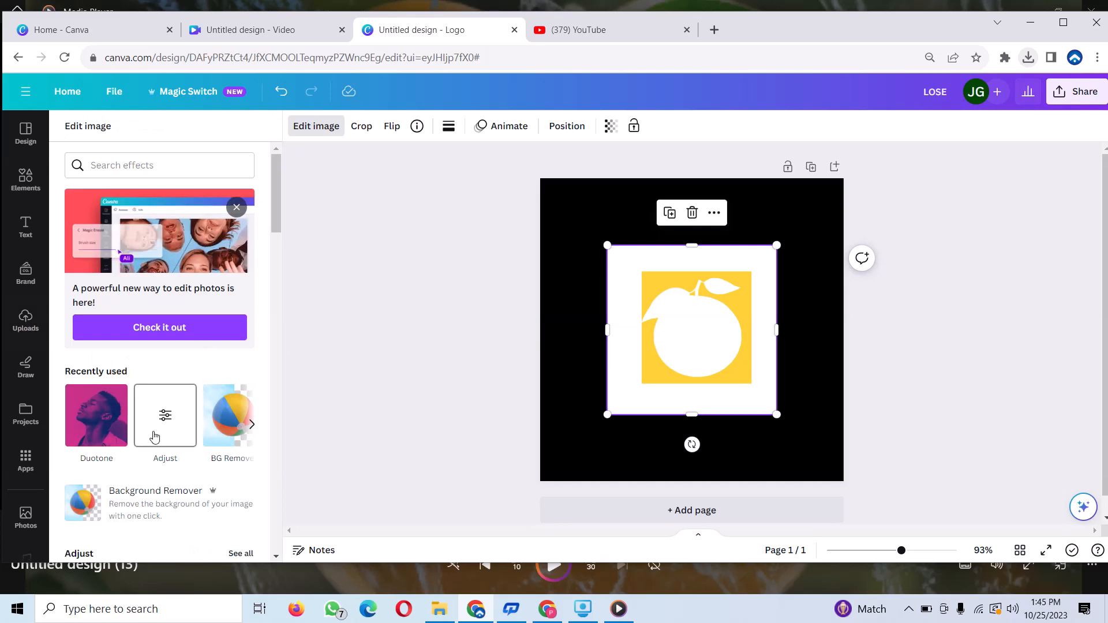
left_click(116, 511)
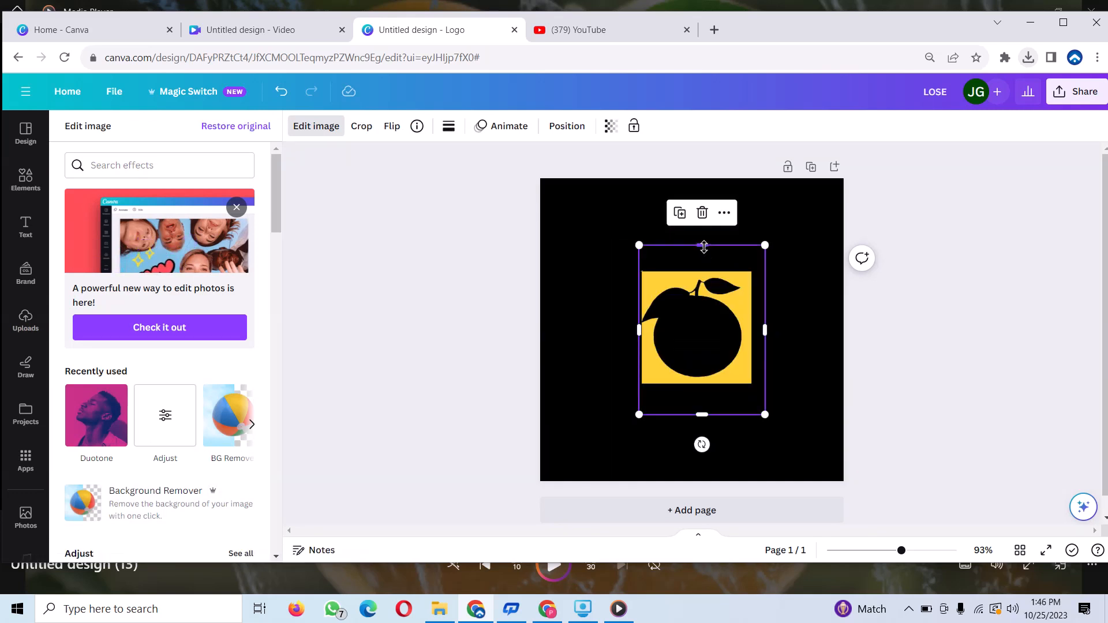
- Crop the cutout image's upper and lower edges close to the yellow square, enlarge it and centre it on the page
left_click_drag(710, 257, 709, 264)
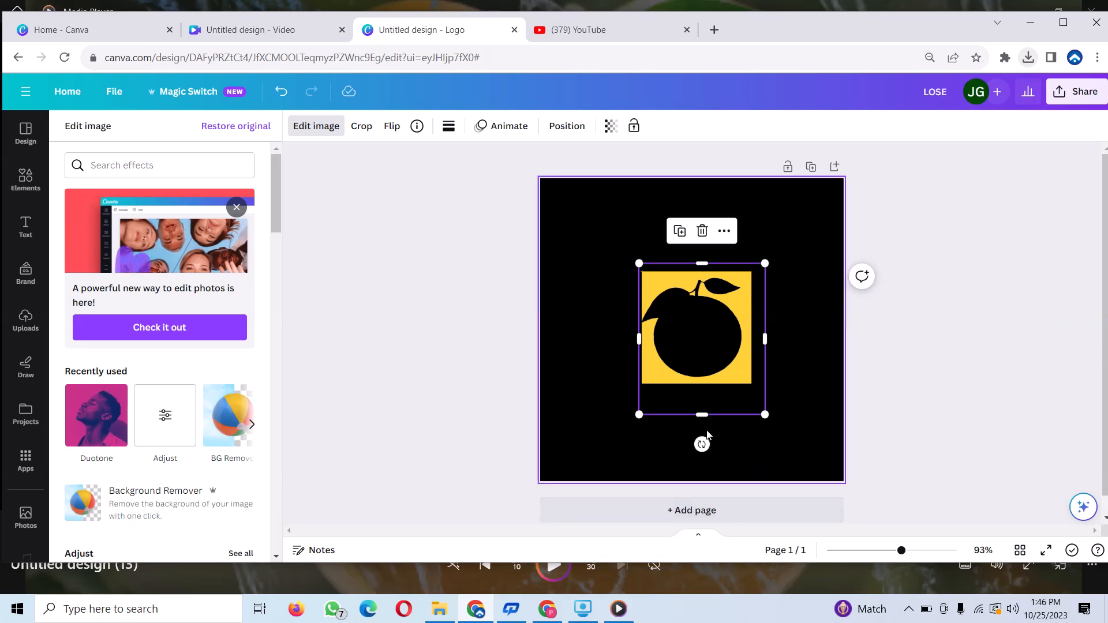
left_click_drag(703, 413, 710, 386)
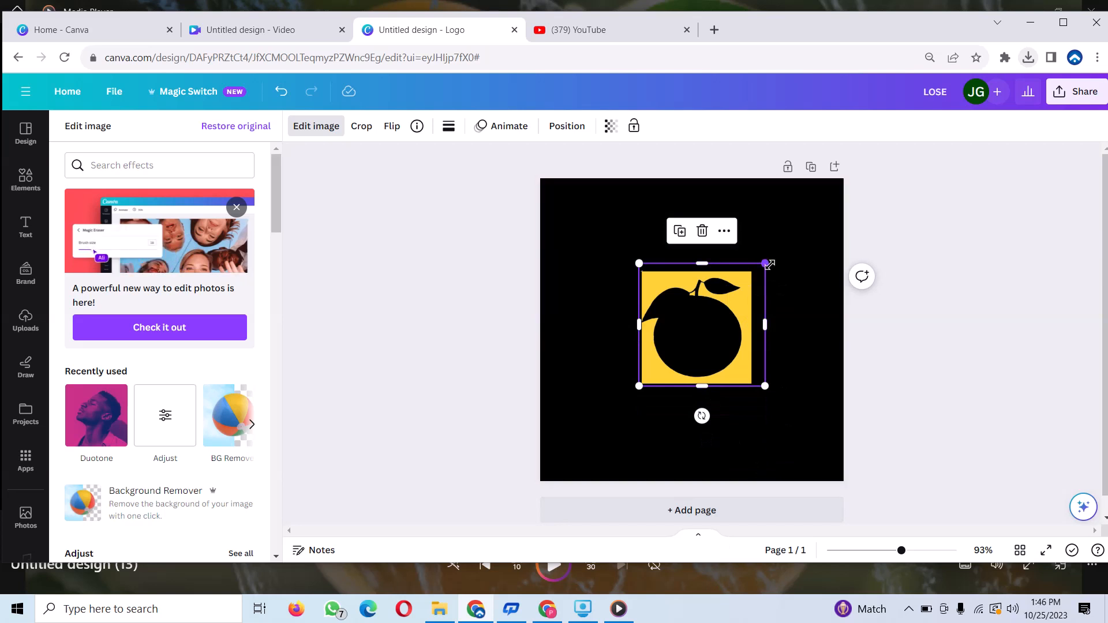
left_click_drag(765, 263, 832, 199)
left_click_drag(780, 276, 749, 321)
left_click(621, 299)
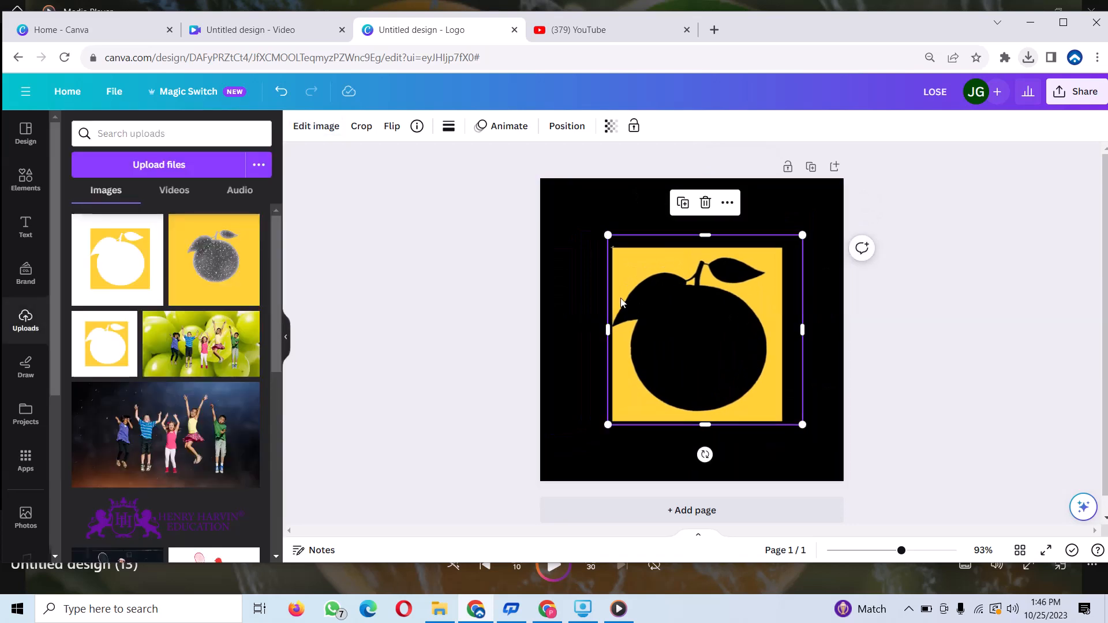
left_click(563, 260)
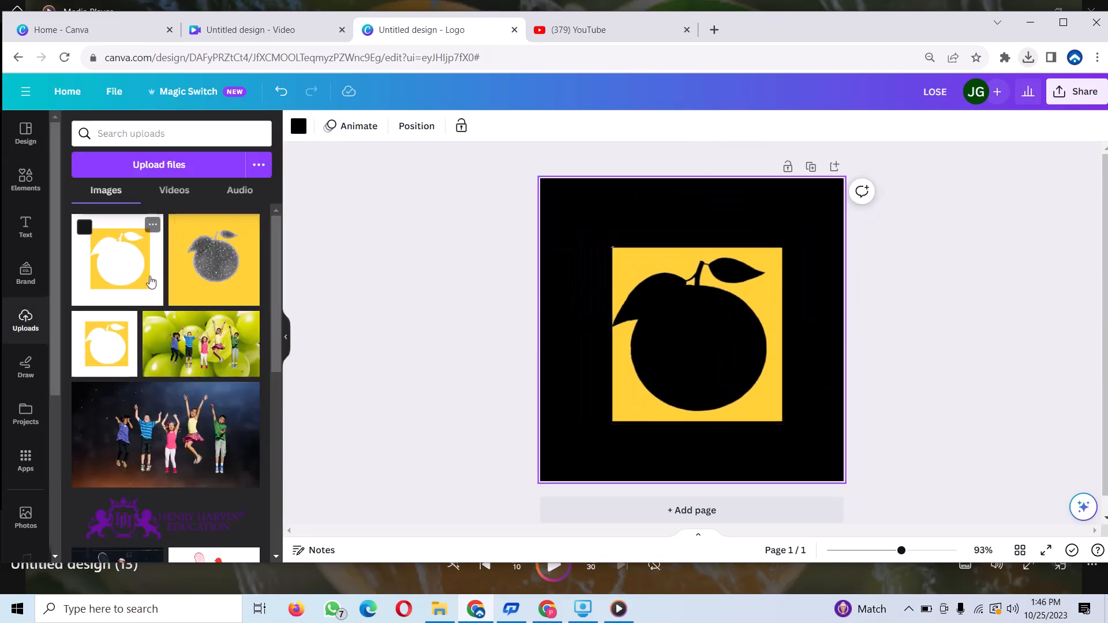
- Add the whole orange with two leaves from the recently used elements, and scale and align it over the silhouette in the yellow square
left_click(20, 187)
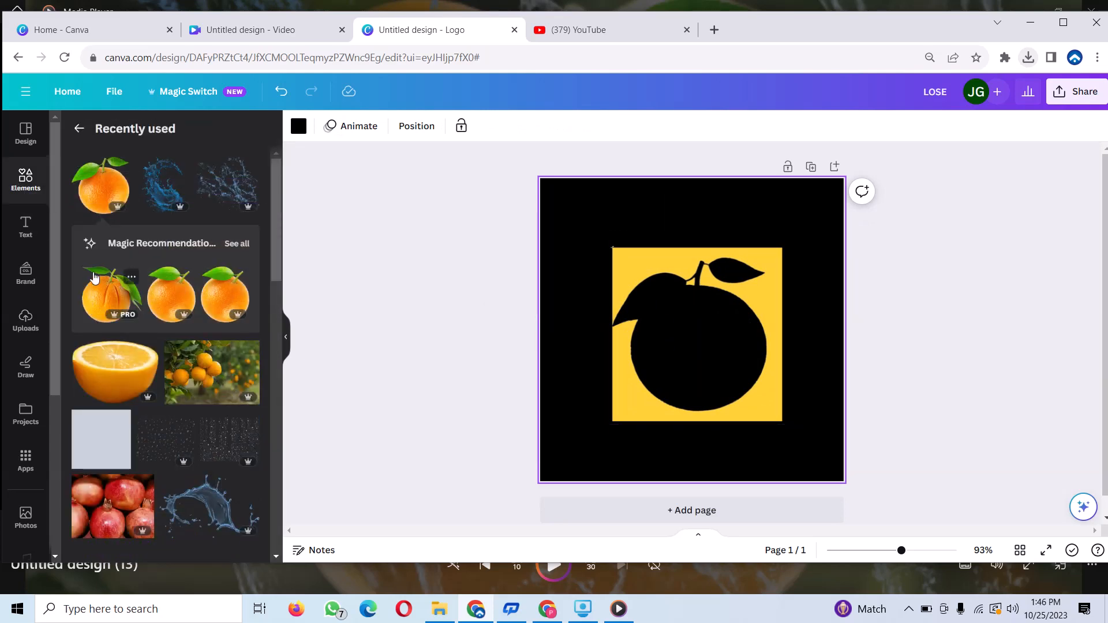
left_click(109, 183)
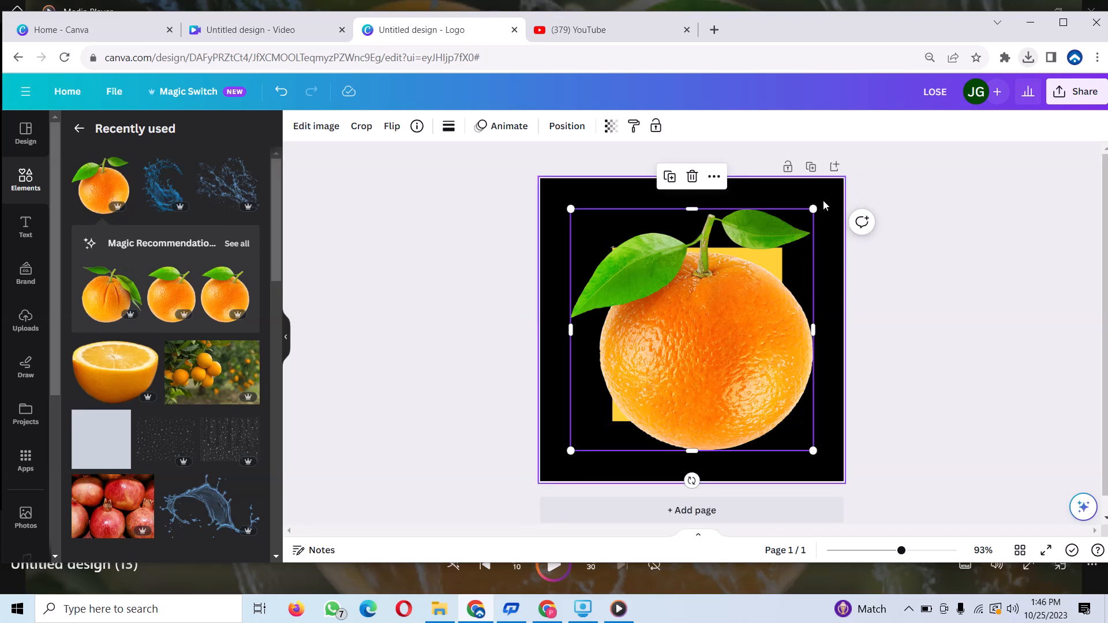
left_click_drag(808, 216, 761, 263)
left_click_drag(666, 392, 684, 371)
left_click_drag(778, 235, 766, 254)
left_click_drag(665, 359, 663, 346)
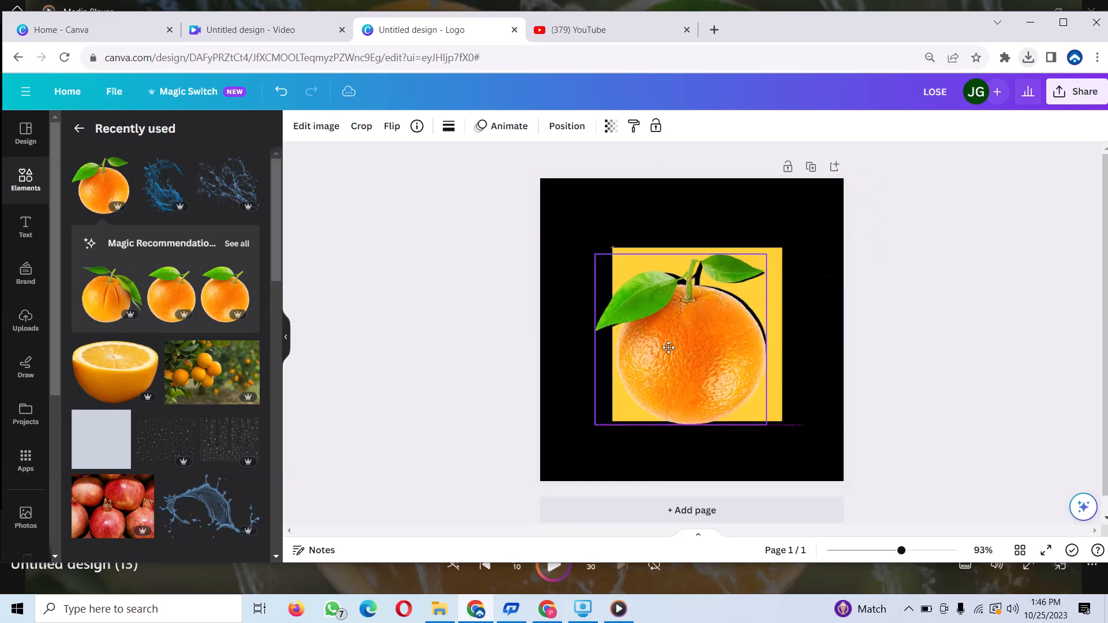
left_click_drag(622, 378, 609, 413)
left_click_drag(671, 351, 676, 354)
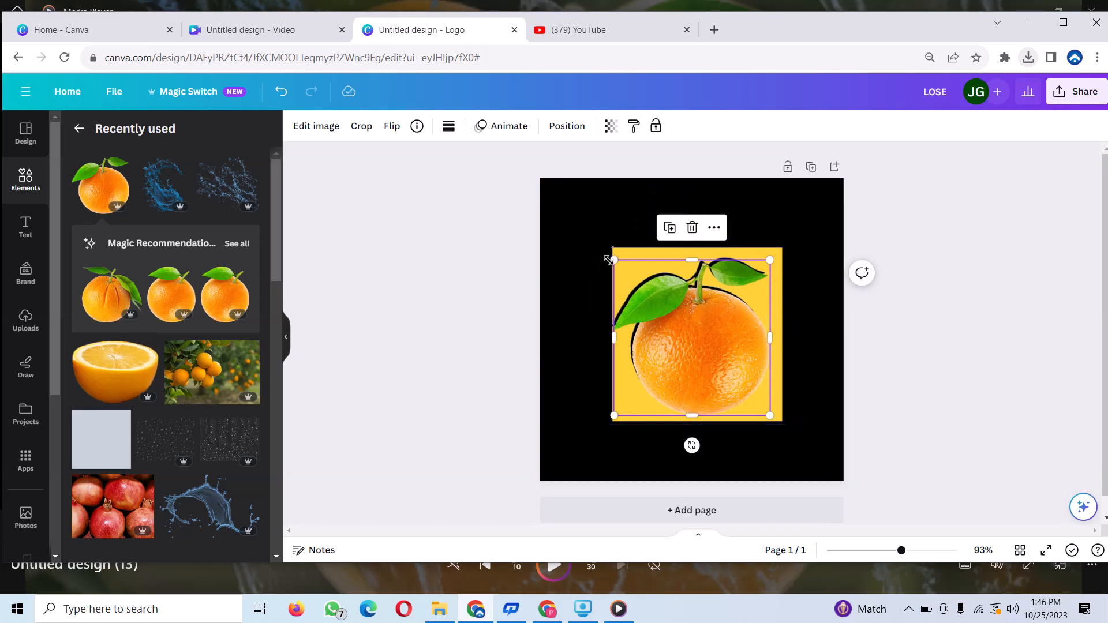
left_click_drag(610, 259, 608, 256)
left_click(556, 258)
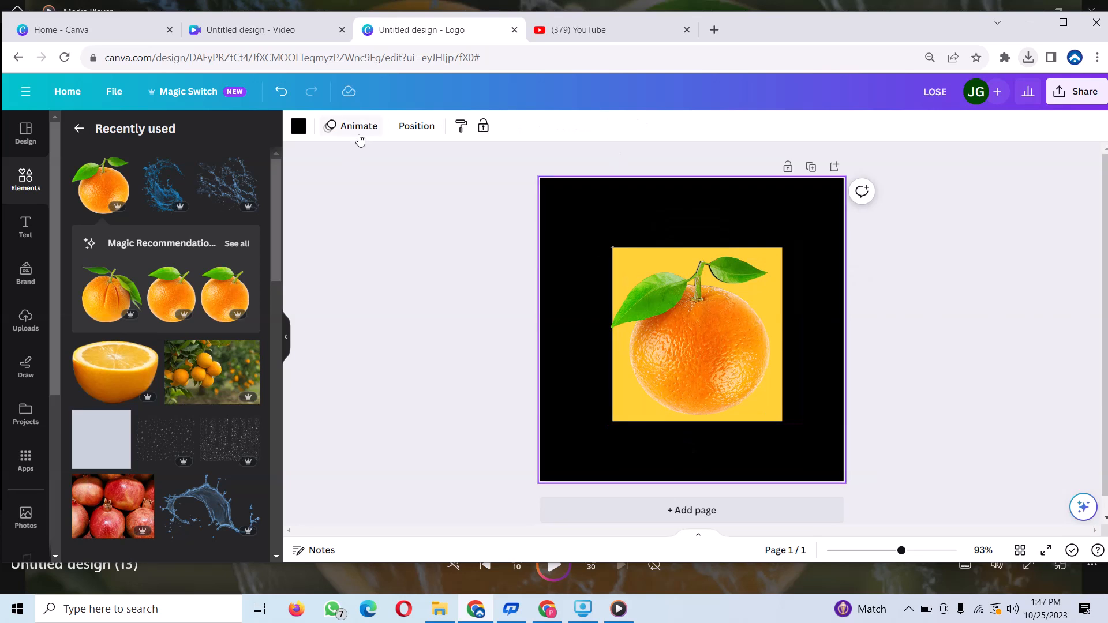
- Give the orange the Sea Blue Duotone effect with its highlights changed to white
left_click(628, 301)
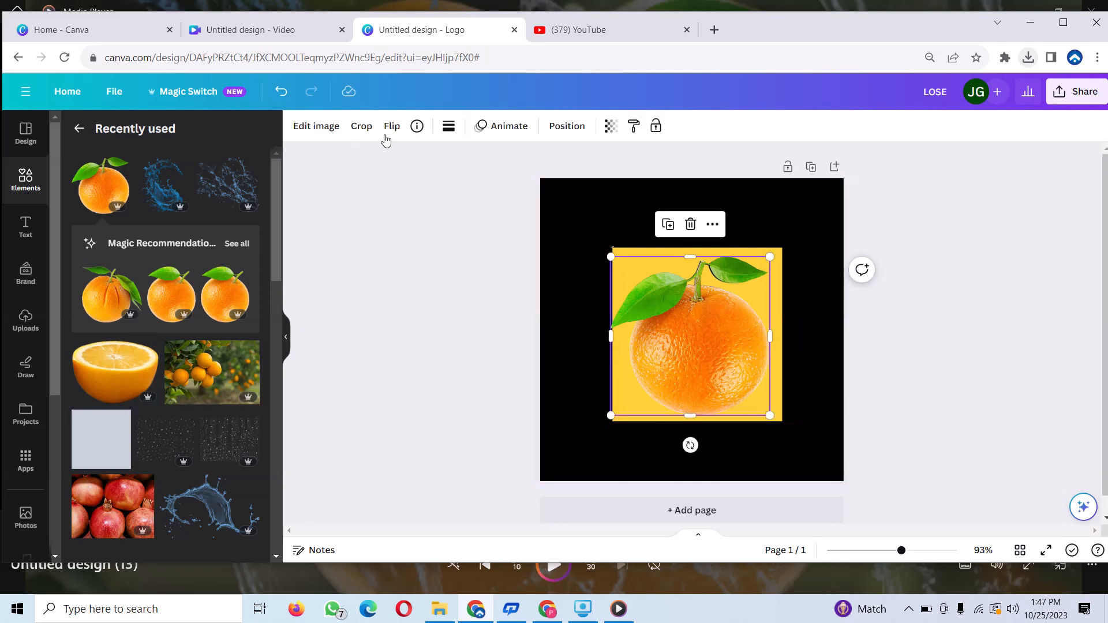
left_click(319, 128)
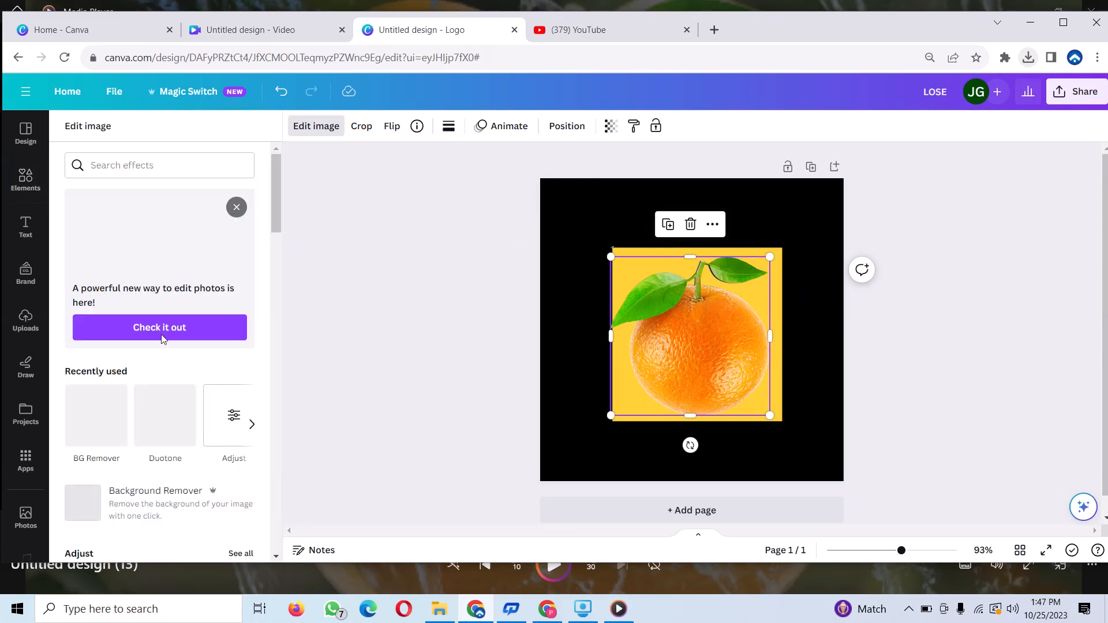
left_click(165, 425)
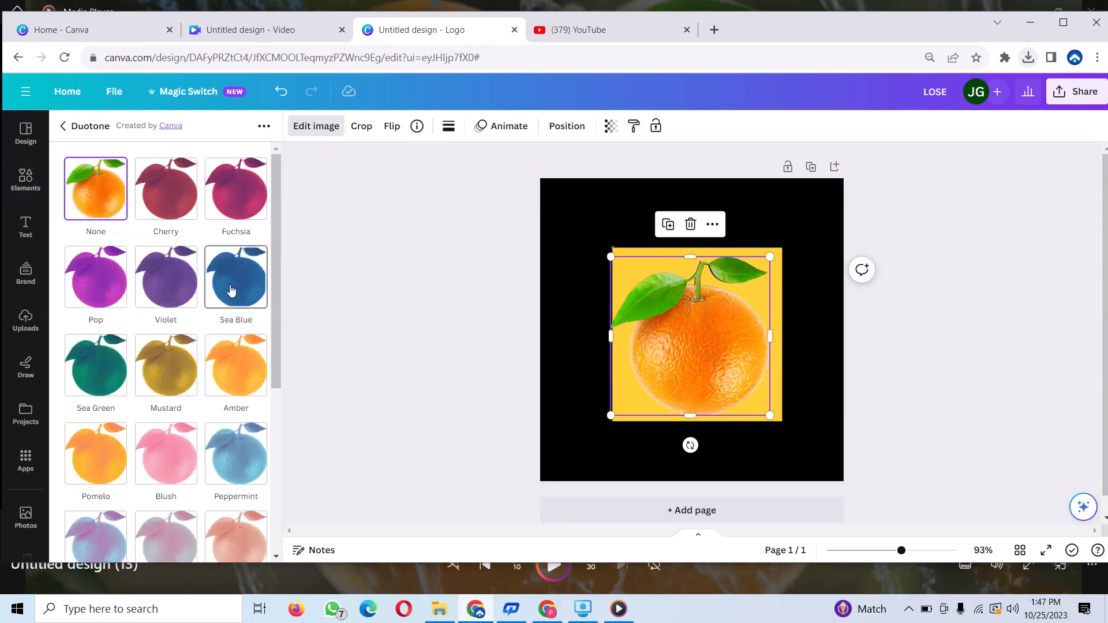
left_click(231, 288)
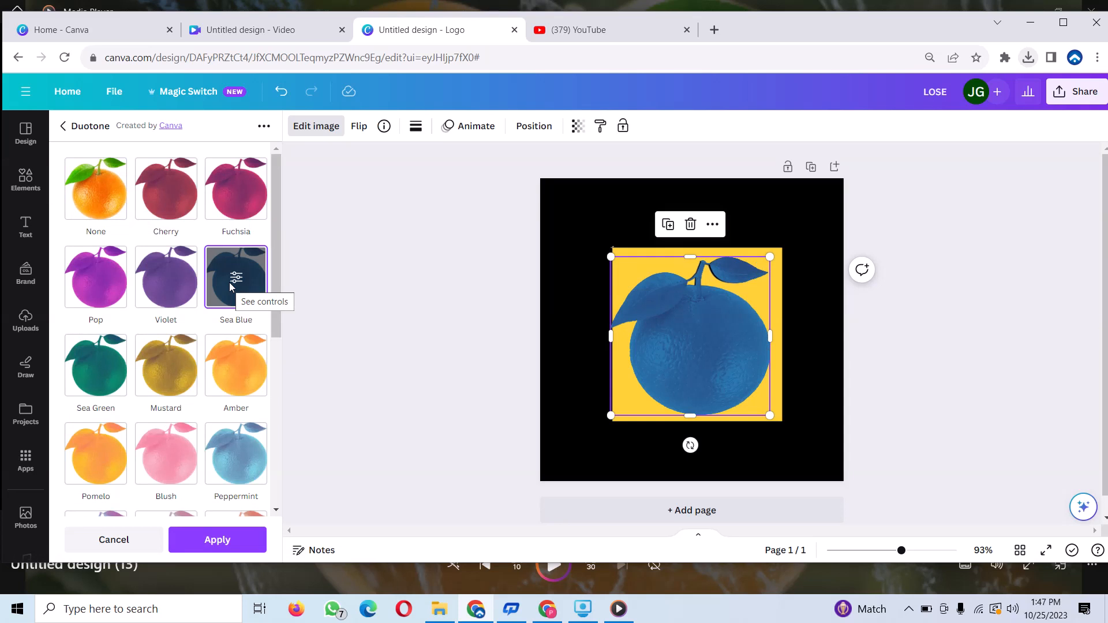
left_click(230, 282)
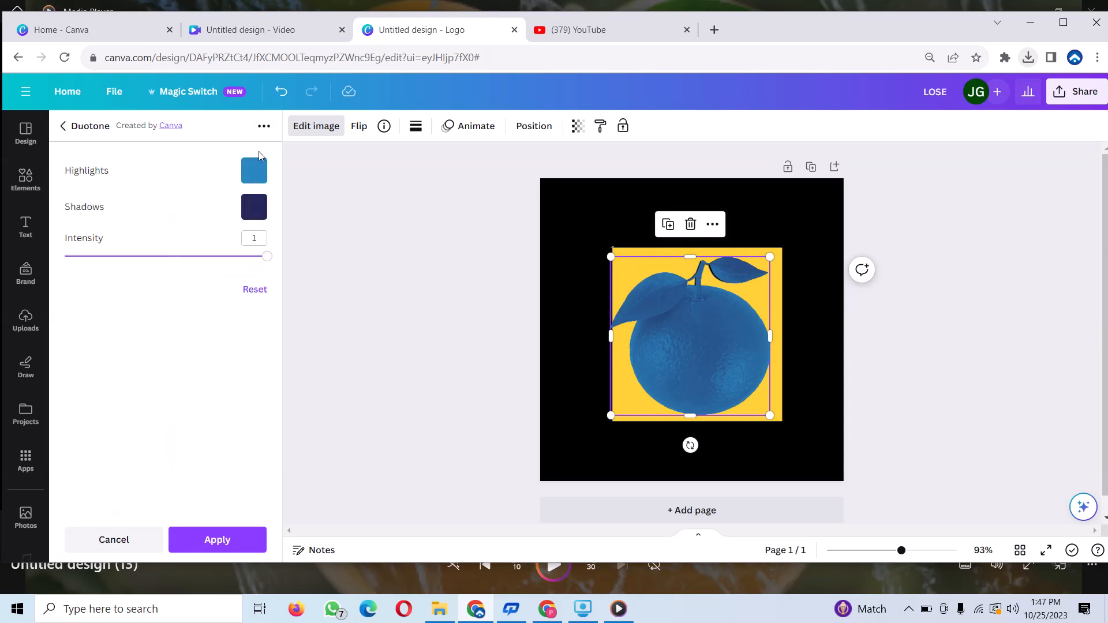
left_click(254, 170)
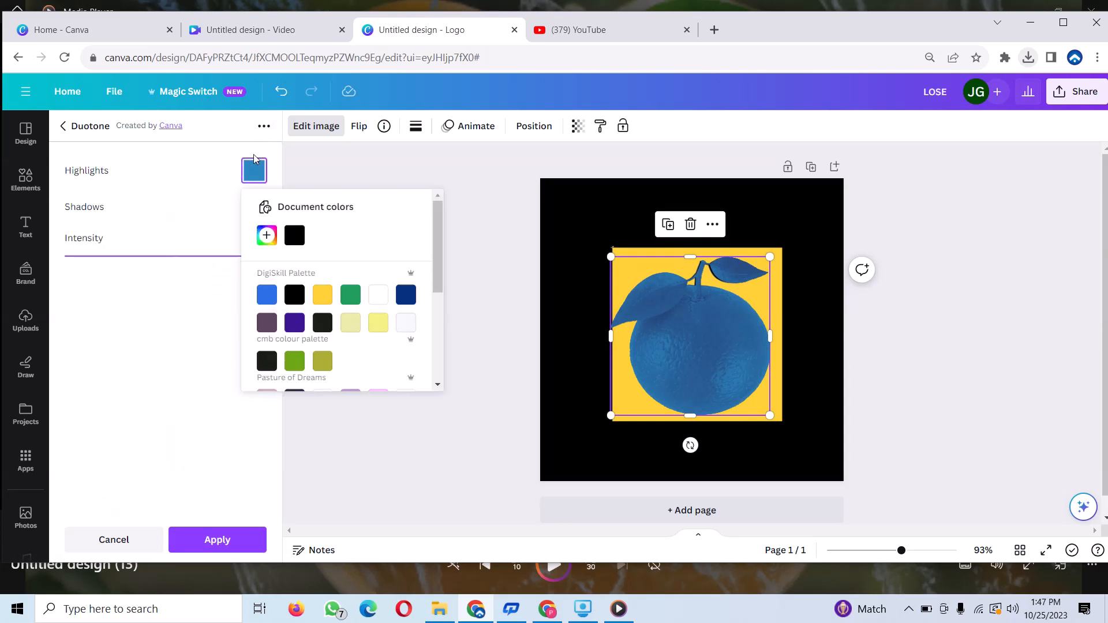
left_click(382, 292)
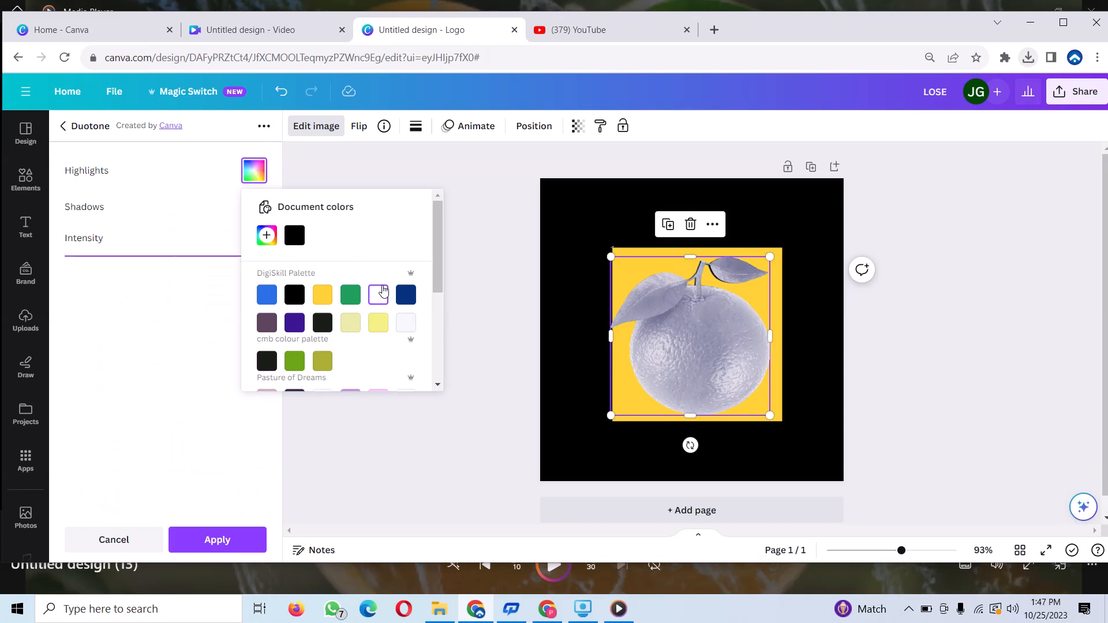
- Set the Duotone shadows to black and apply the effect to the orange
left_click(231, 212)
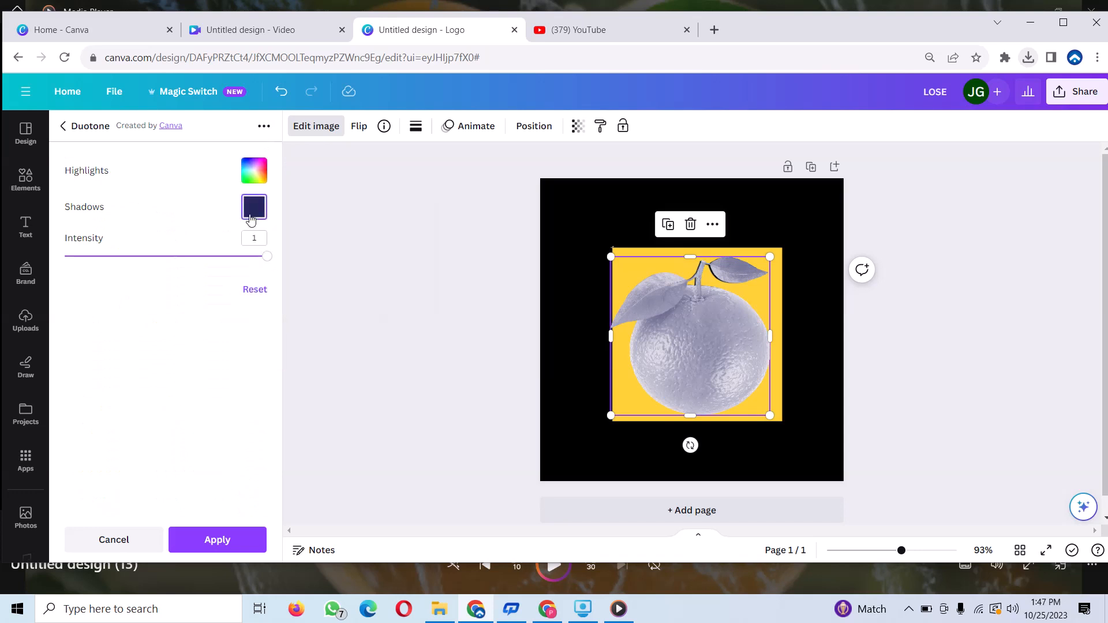
left_click(255, 208)
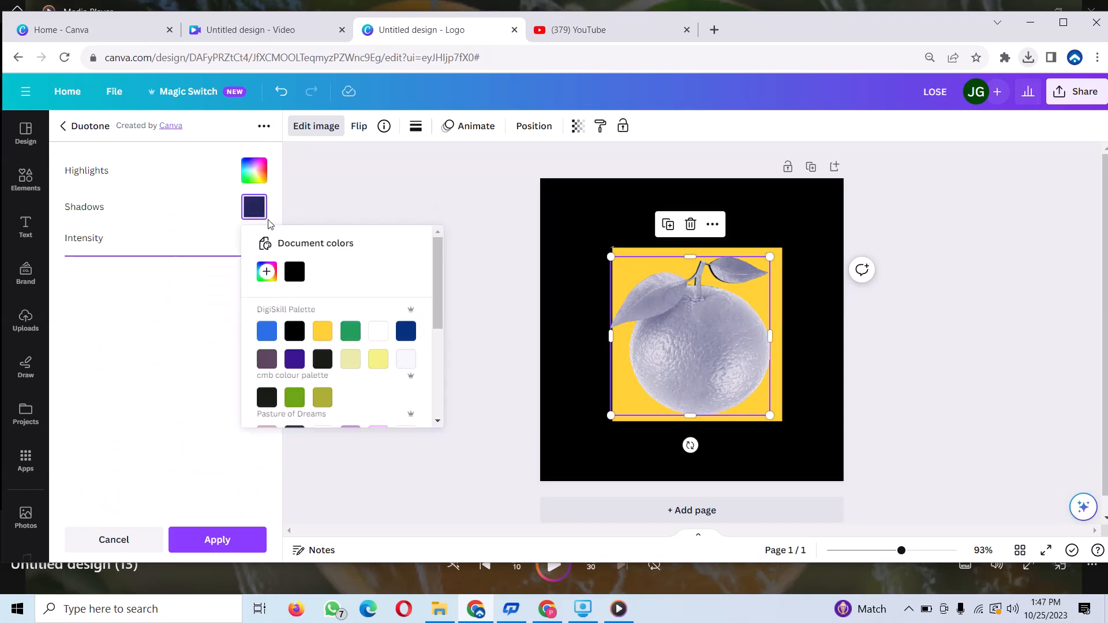
left_click(295, 273)
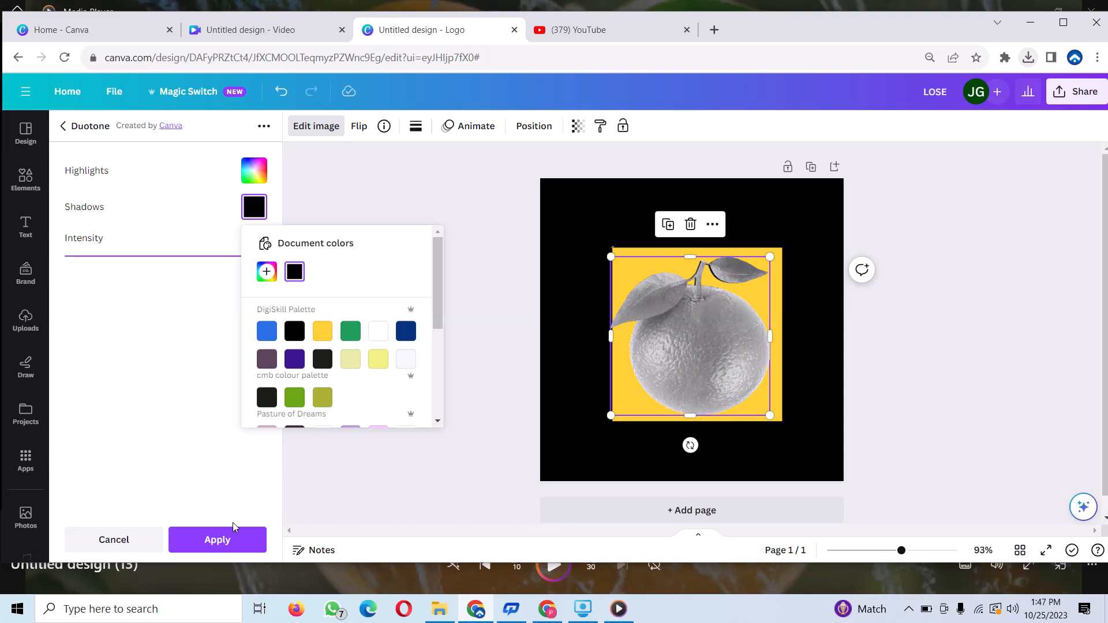
left_click(213, 539)
left_click(214, 540)
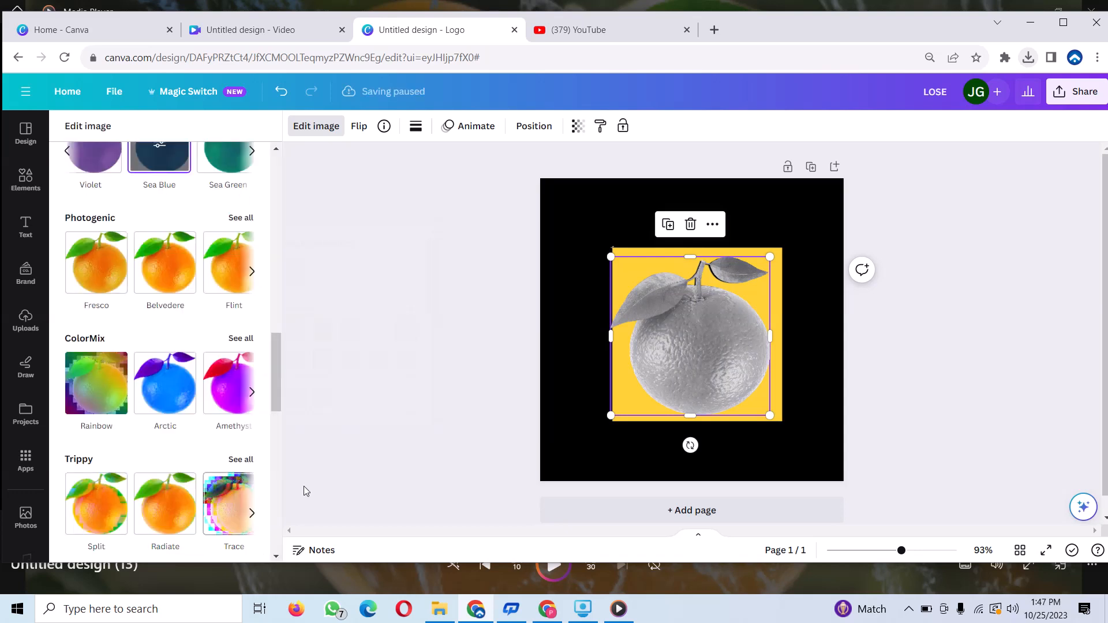
- Set the orange's transparency to 38 and deselect it
left_click(578, 134)
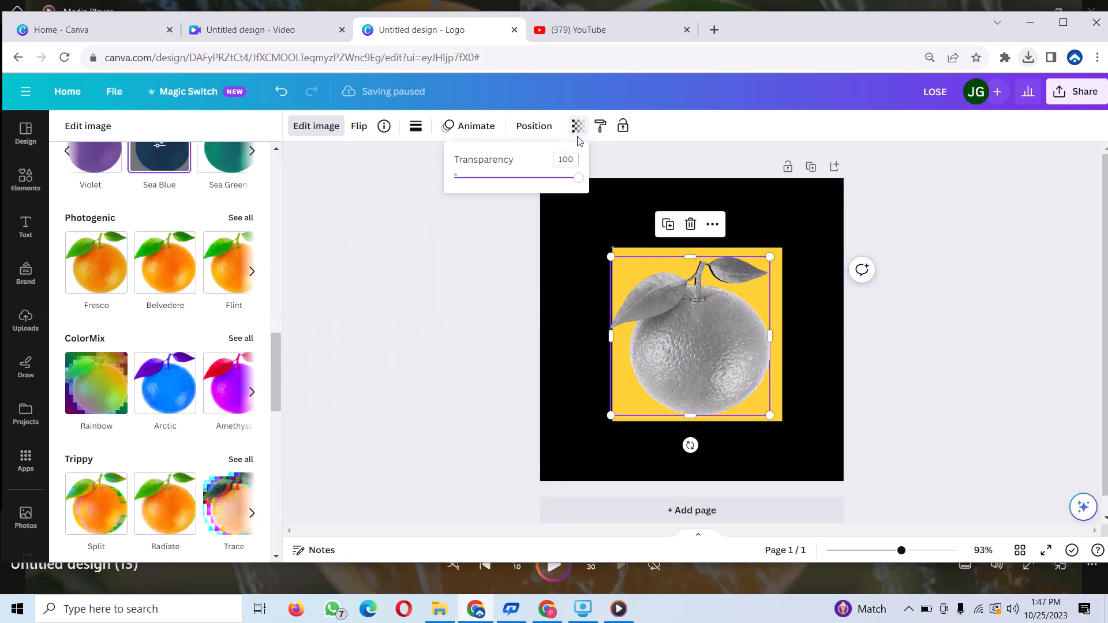
left_click_drag(580, 184, 503, 179)
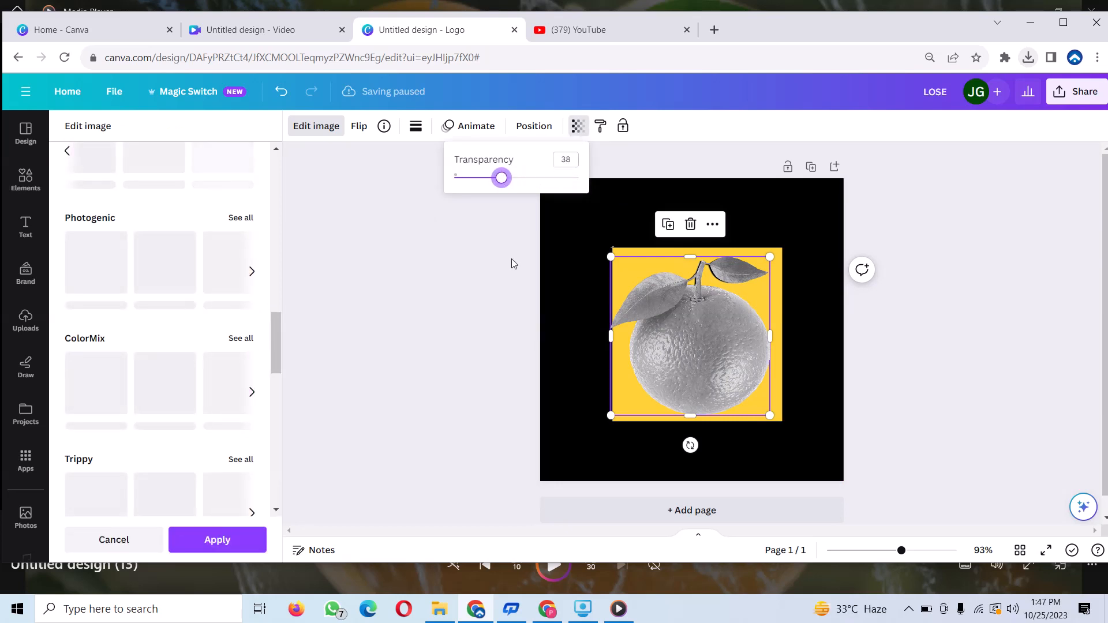
left_click(559, 313)
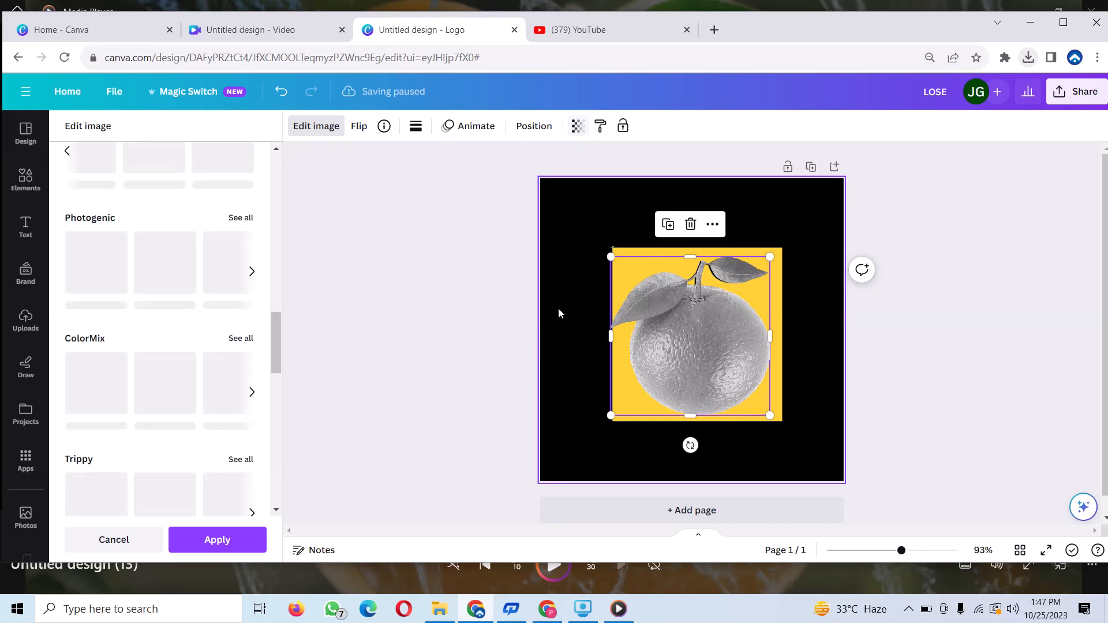
left_click(559, 314)
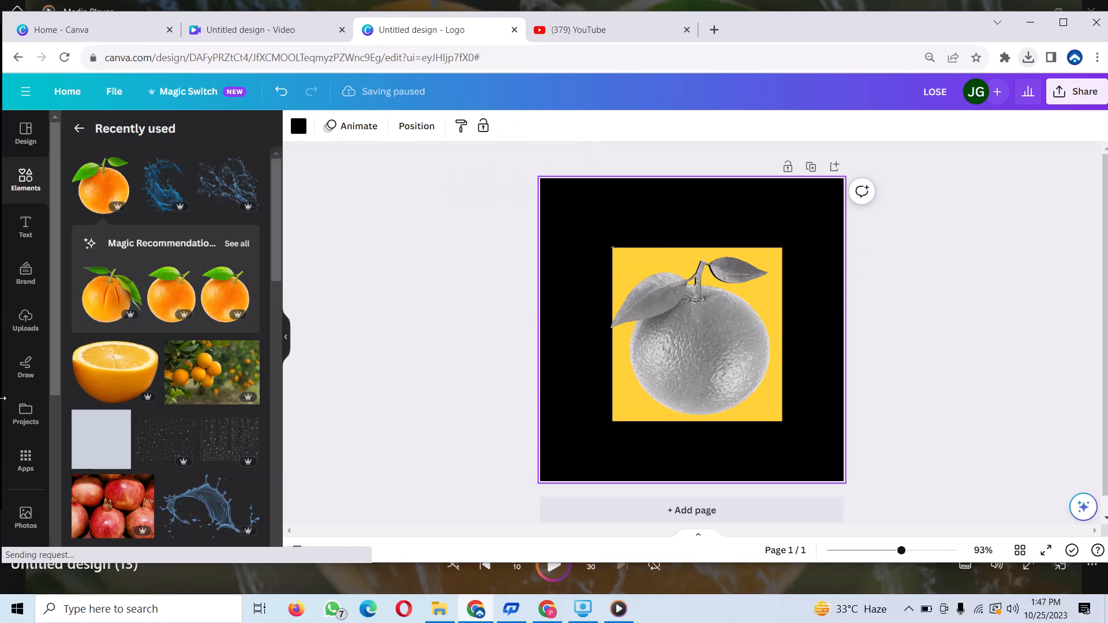
- Add the two recently used water-droplet overlays and position both over the orange and yellow square
left_click(227, 444)
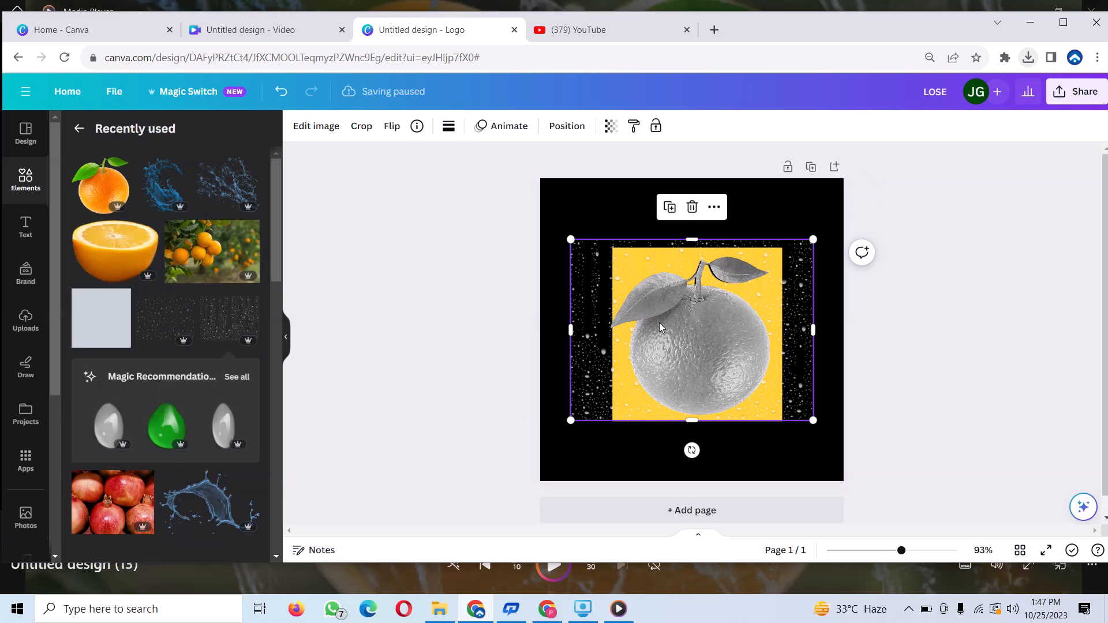
left_click_drag(659, 324, 651, 335)
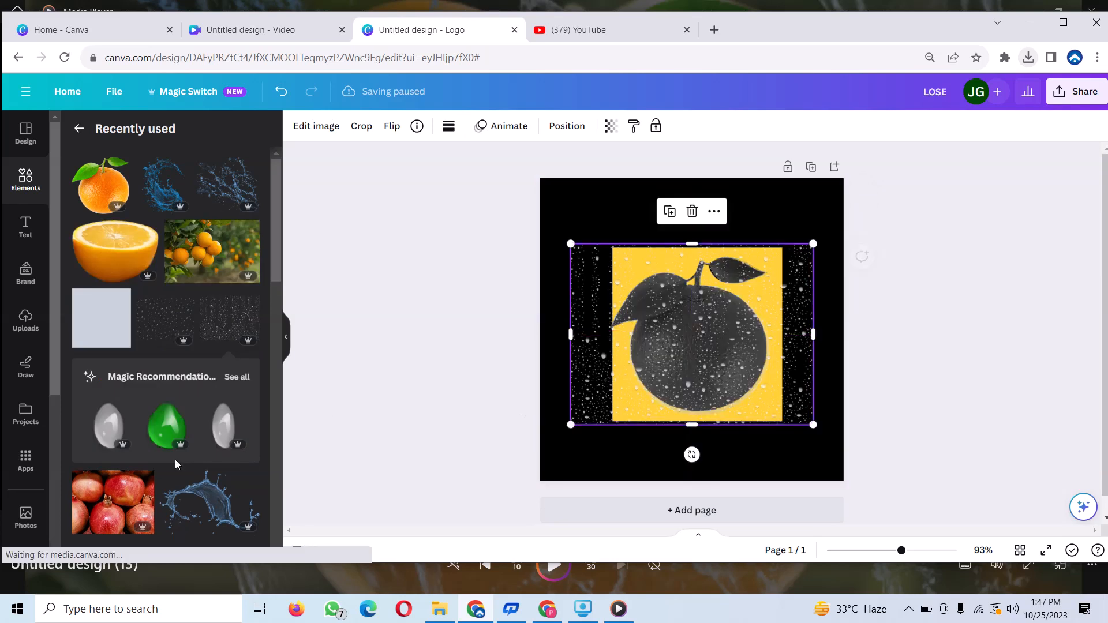
left_click(166, 315)
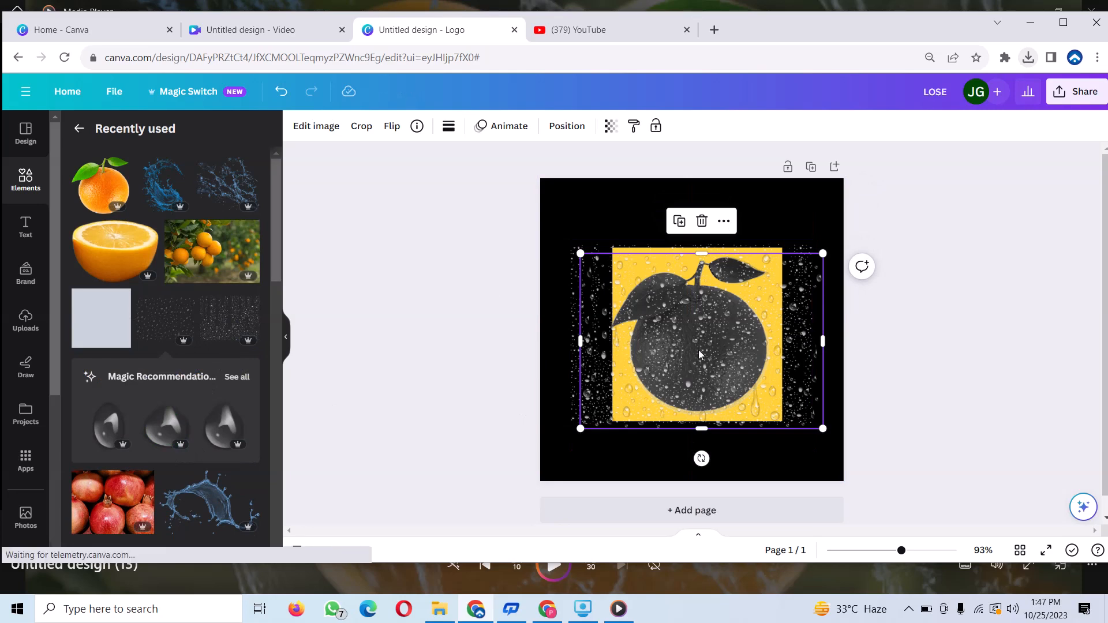
left_click_drag(700, 354, 718, 325)
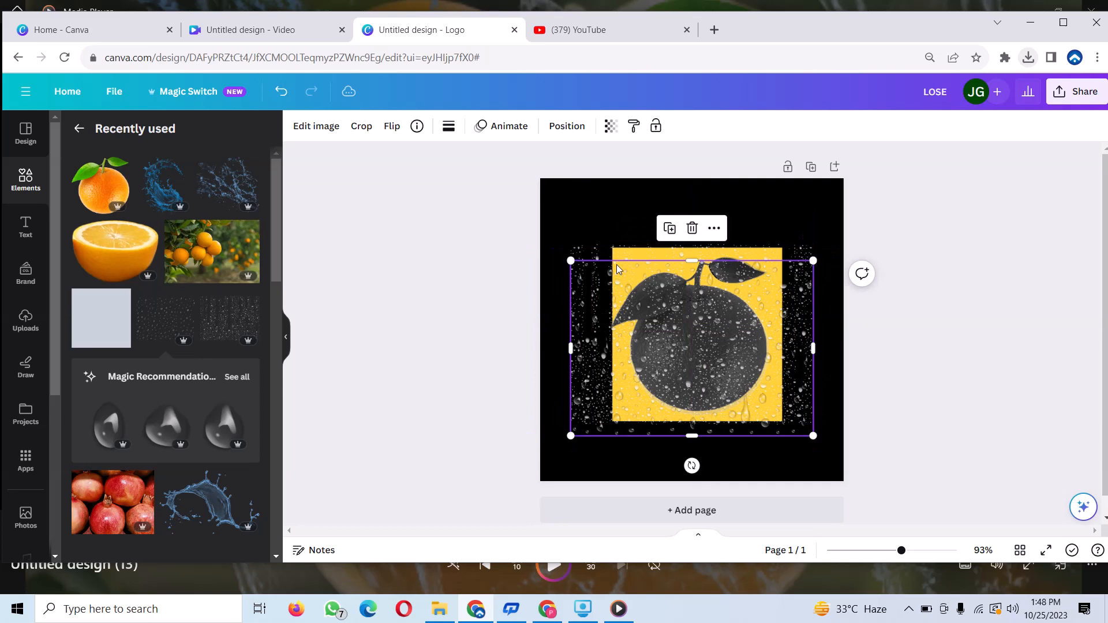
left_click(577, 220)
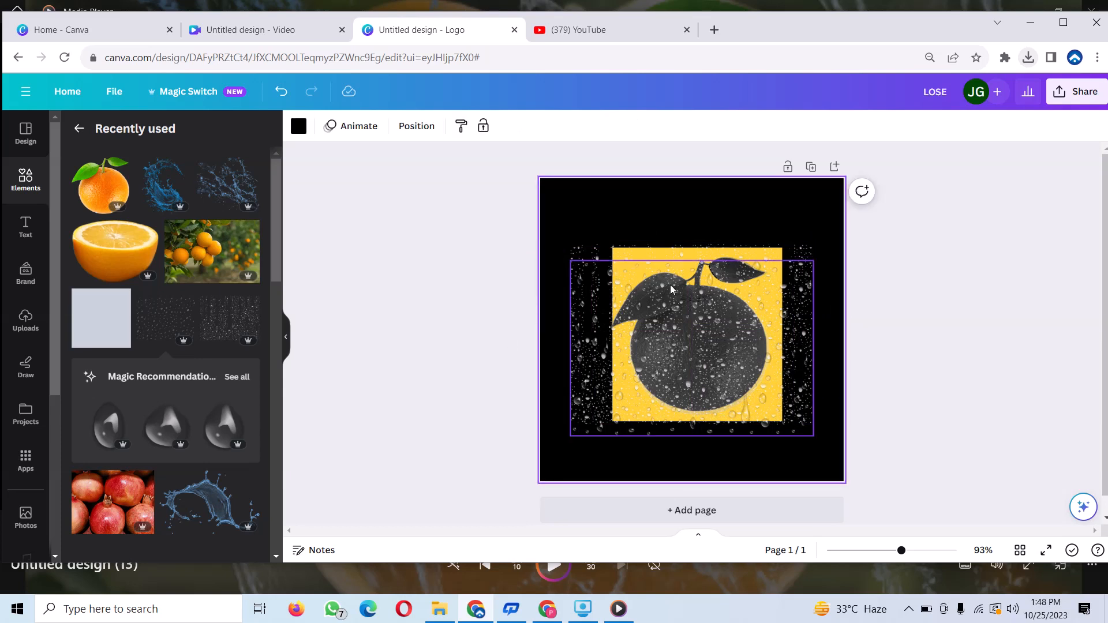
- Add a Glow shadow to the yellow cutout square and set the glow's color to white
left_click(685, 231)
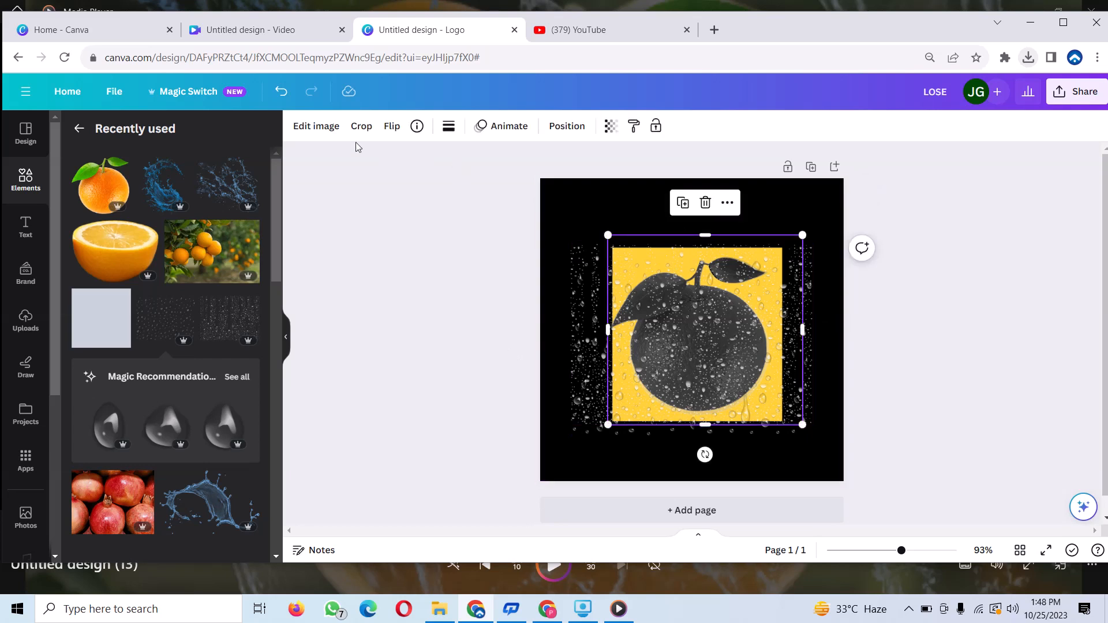
left_click(323, 135)
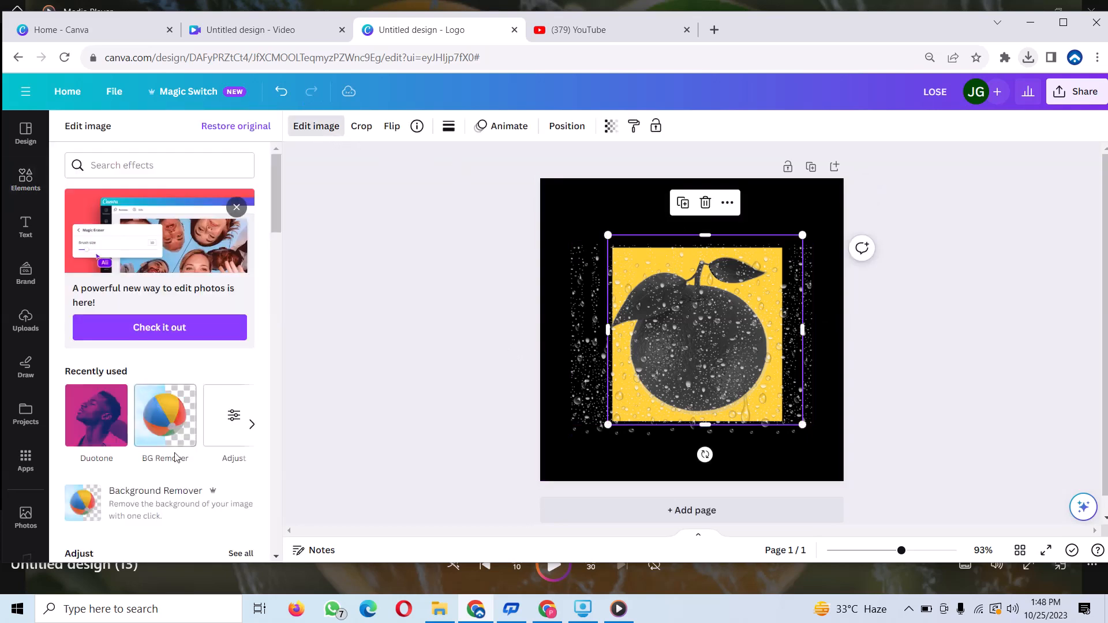
left_click(251, 424)
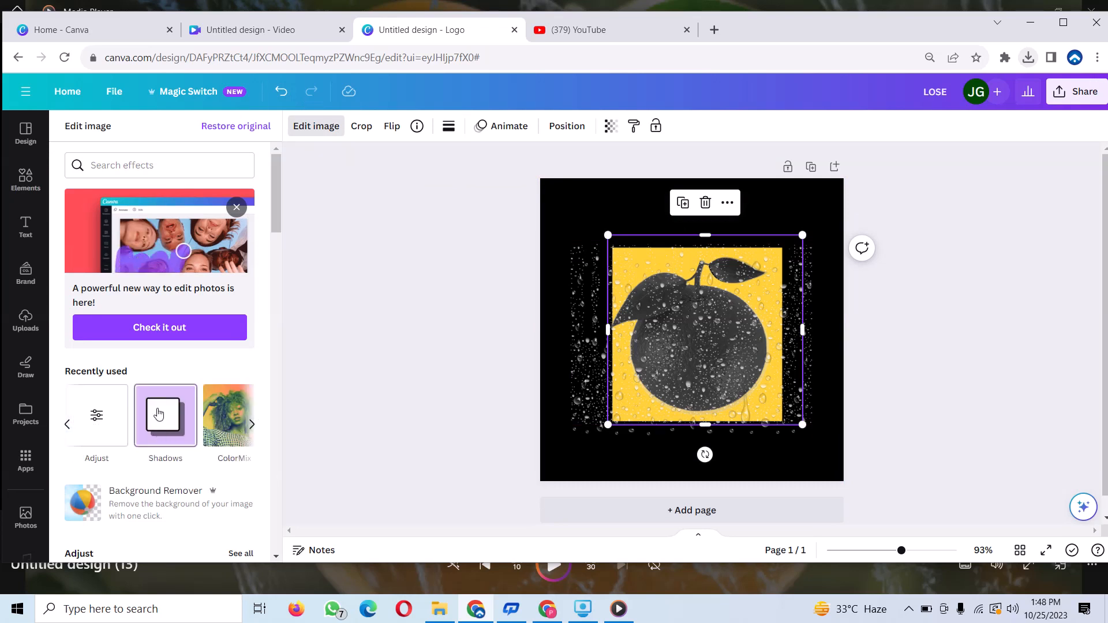
left_click(159, 413)
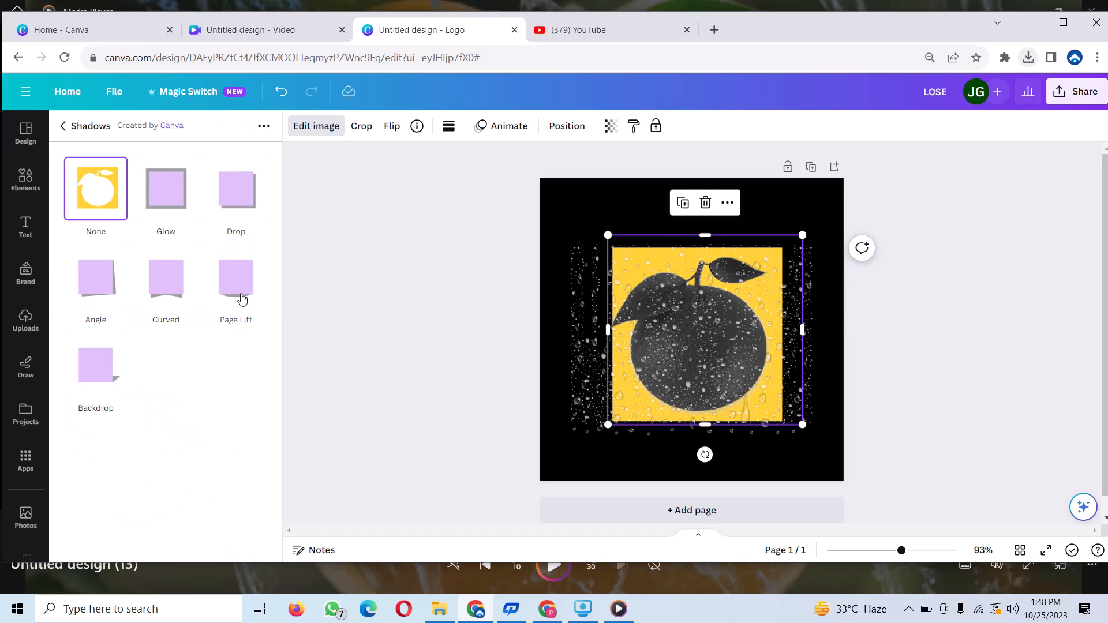
left_click(174, 197)
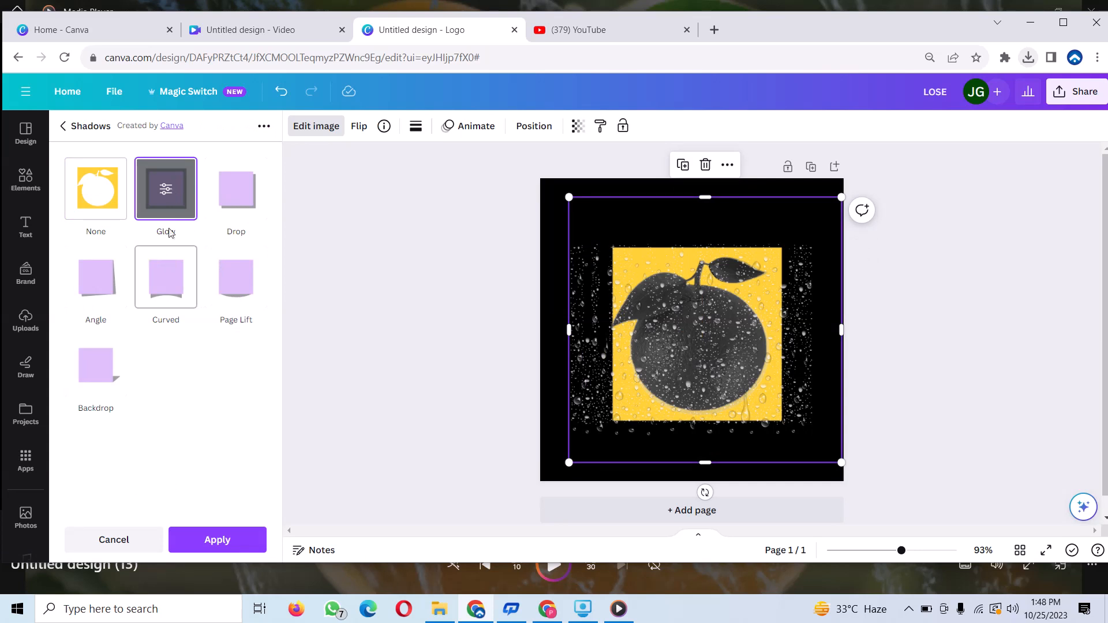
left_click(169, 189)
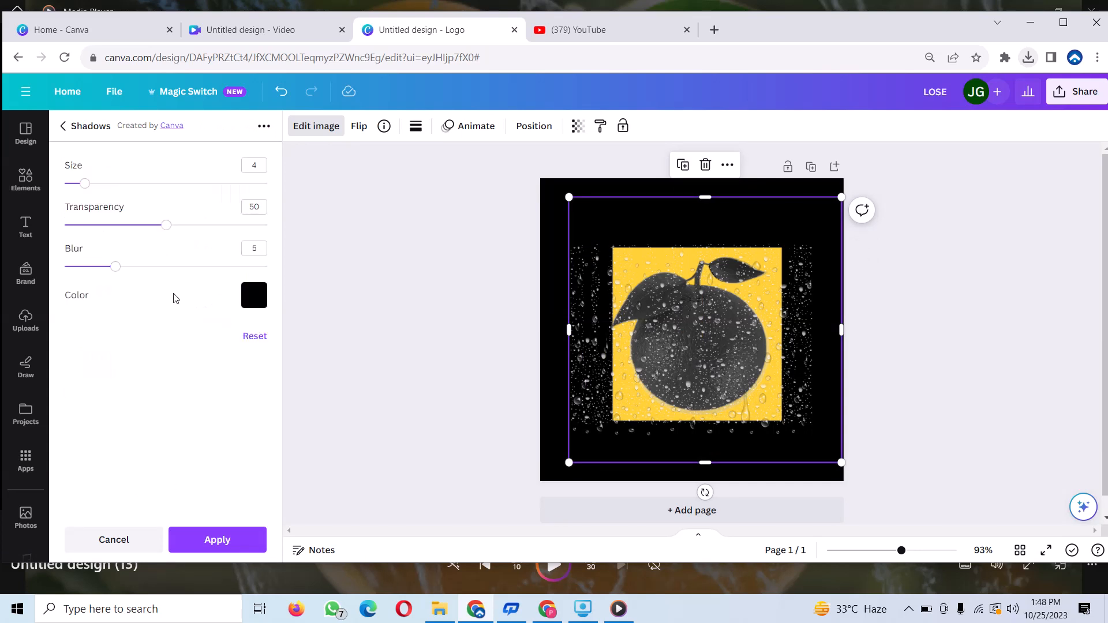
left_click(252, 295)
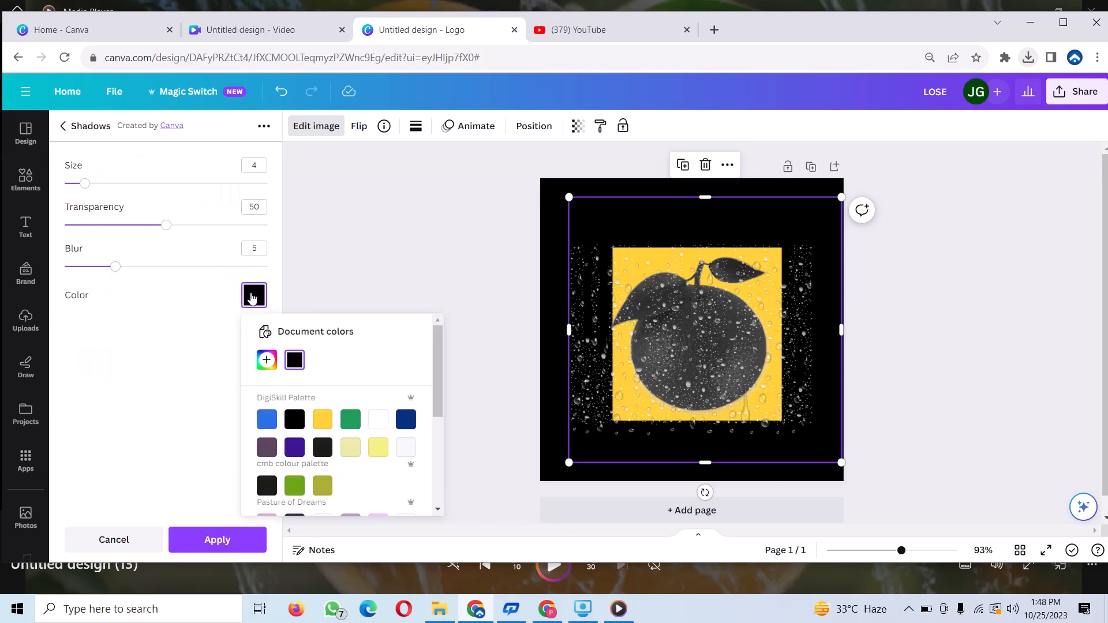
left_click(376, 419)
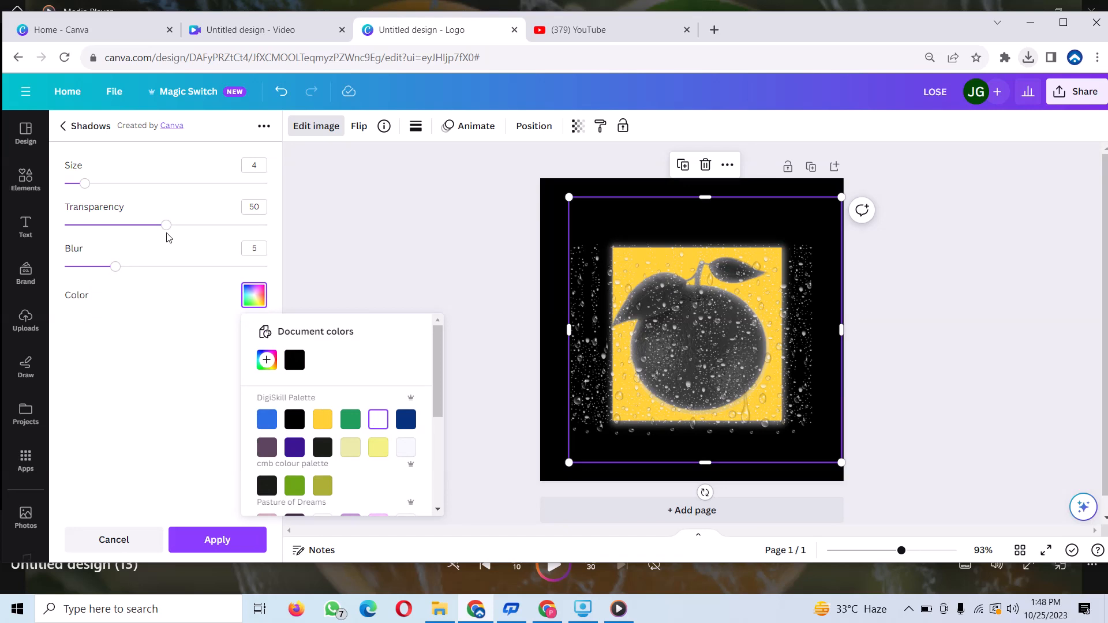
- Set the glow's transparency to 61, size to 14 and blur to 7, and apply it to the cutout
left_click_drag(167, 224, 188, 225)
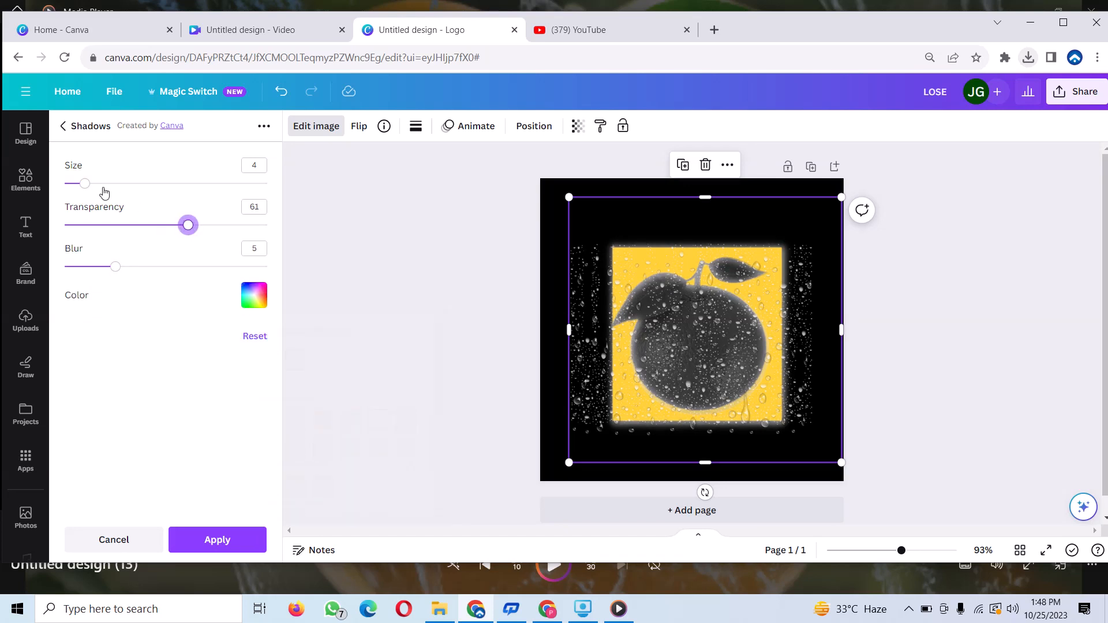
left_click_drag(87, 188, 141, 185)
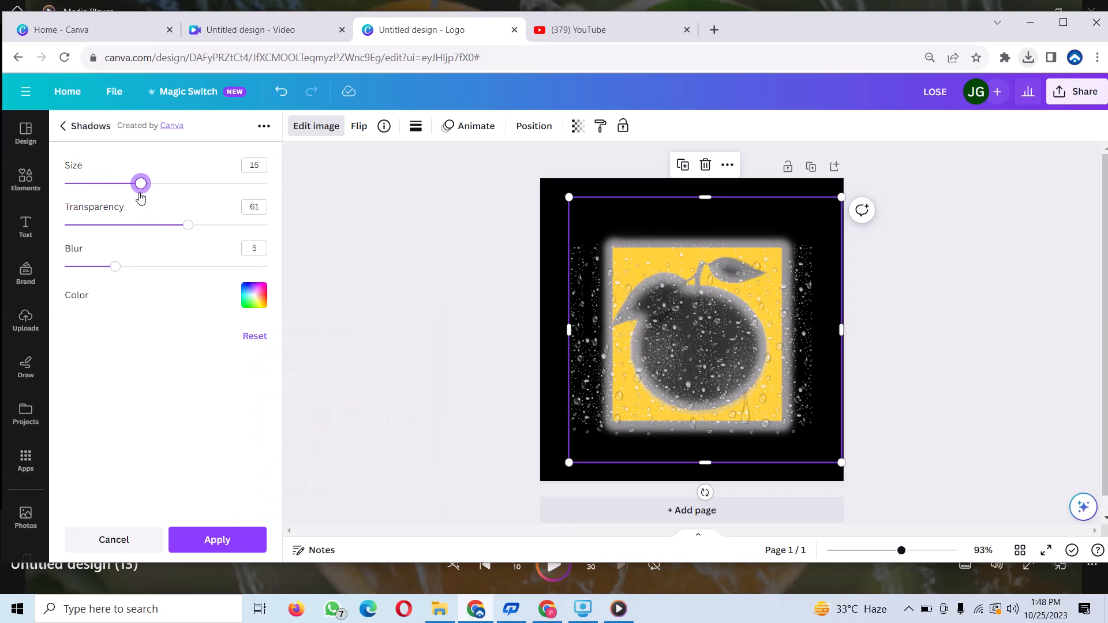
left_click(137, 196)
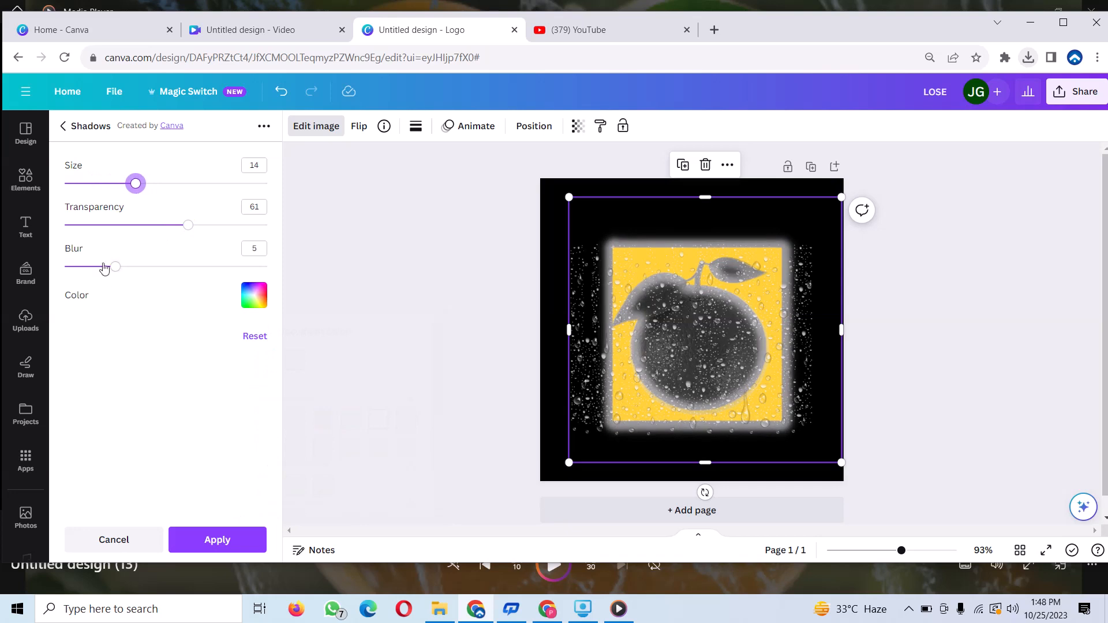
left_click_drag(114, 271, 136, 270)
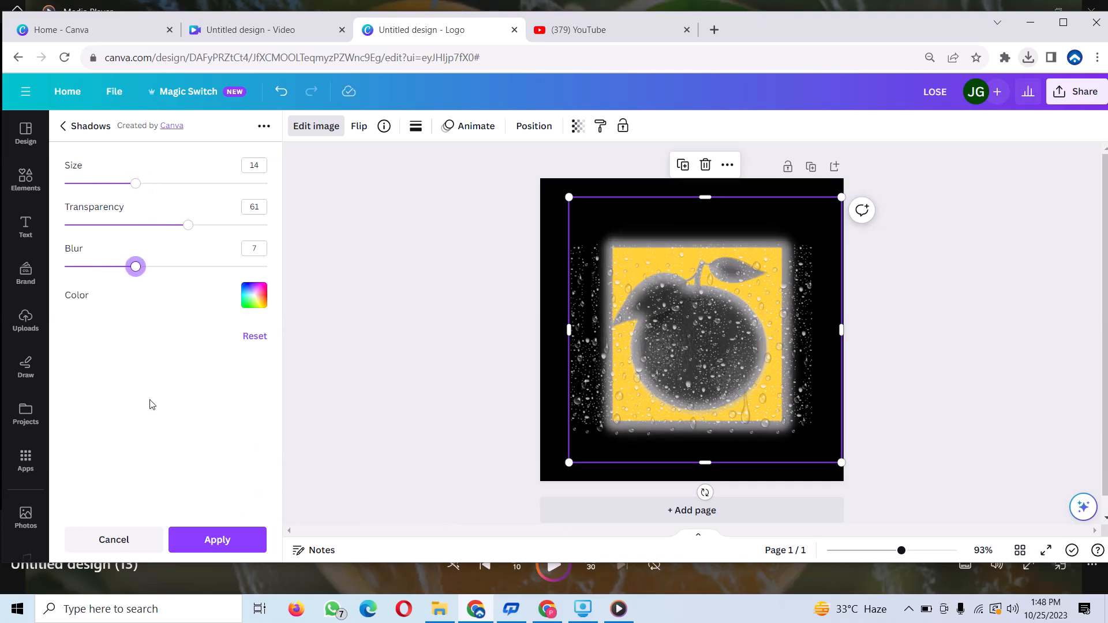
left_click(234, 544)
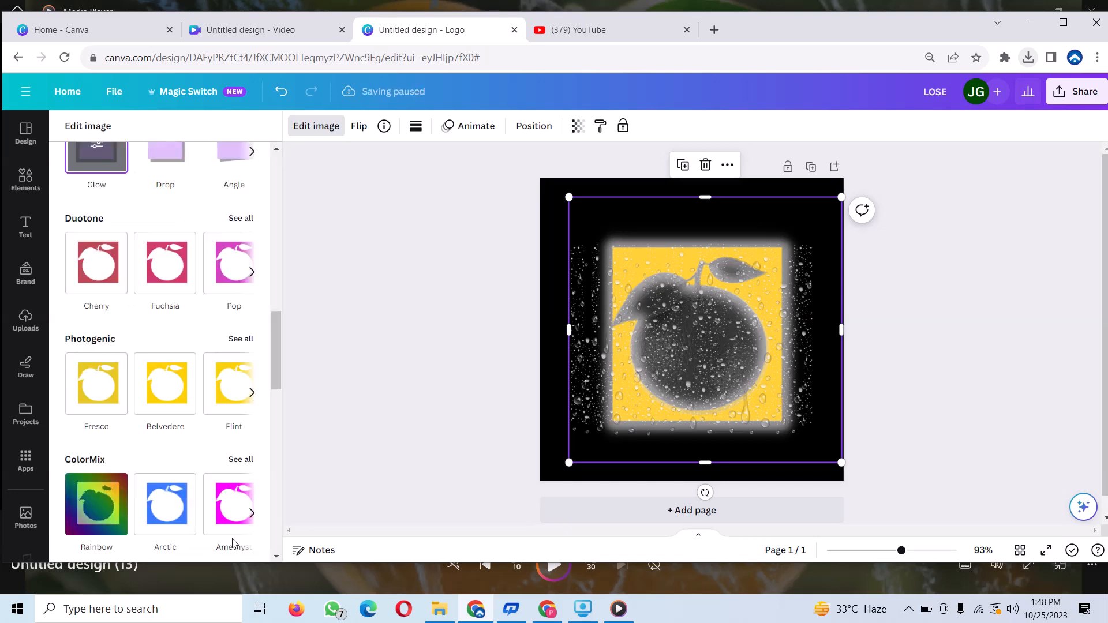
left_click(558, 206)
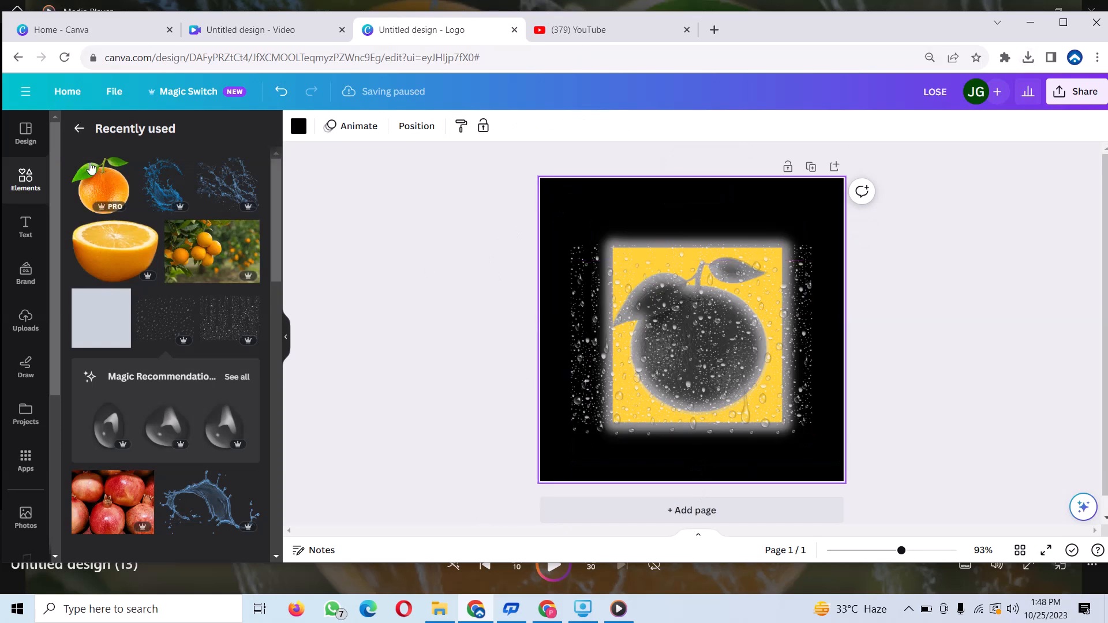
- Add two yellow squares, stretching one into a full-height strip along the page's left edge and placing the other above the orange
left_click(111, 316)
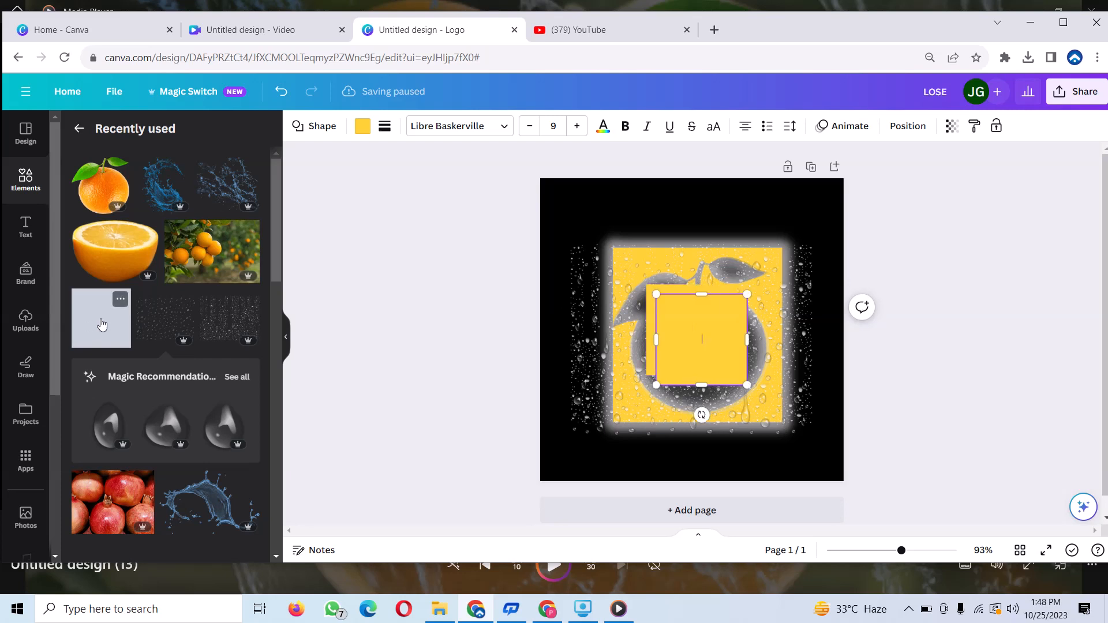
left_click_drag(102, 321, 569, 213)
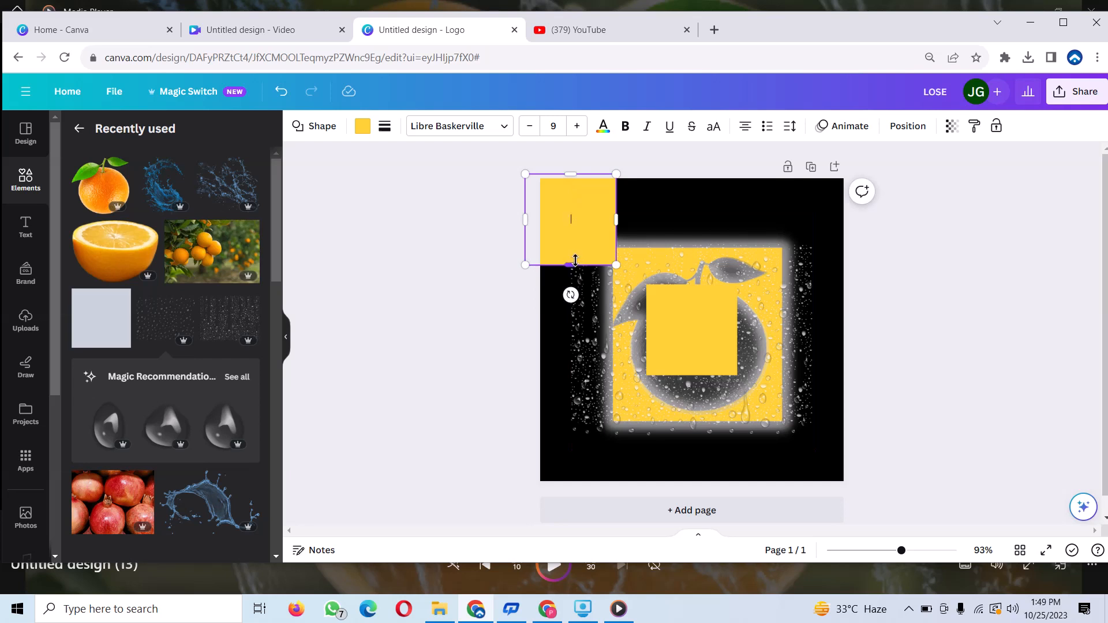
left_click_drag(570, 265, 535, 479)
left_click_drag(572, 283, 566, 287)
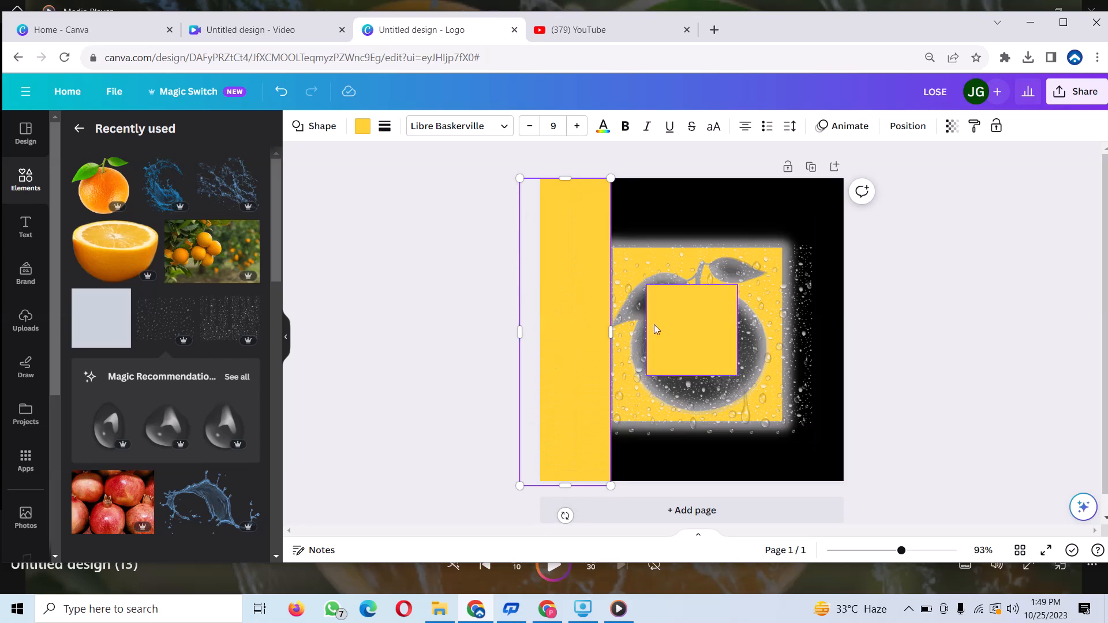
left_click_drag(697, 326, 636, 203)
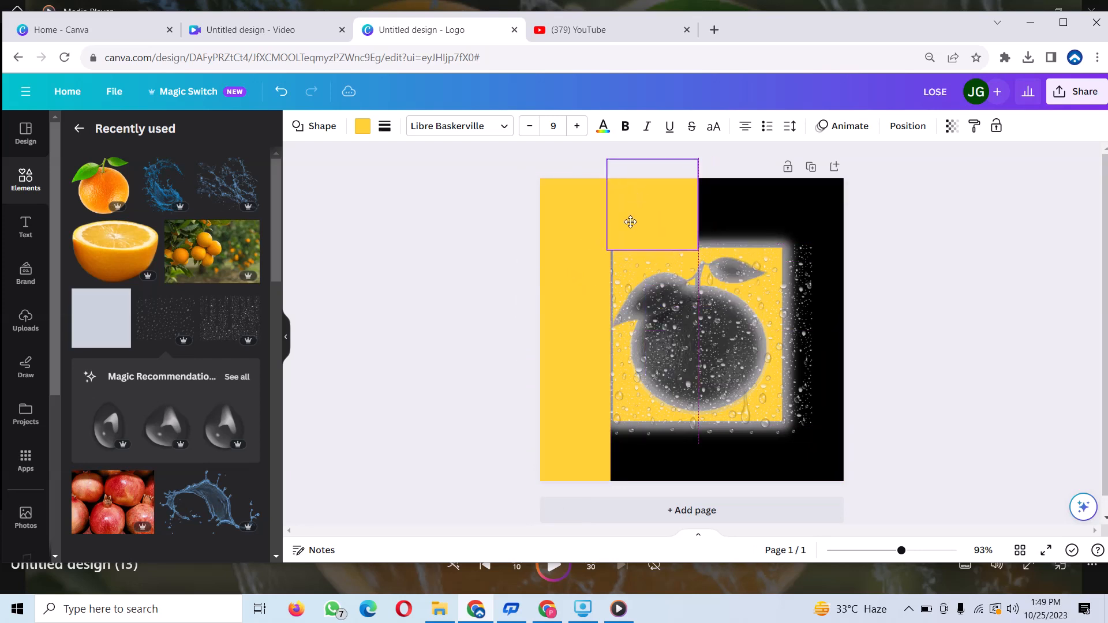
- Duplicate the full-height yellow strip to cover the page's right edge, and shift the original strip slightly inward against the cutout
left_click(583, 286)
left_click(543, 160)
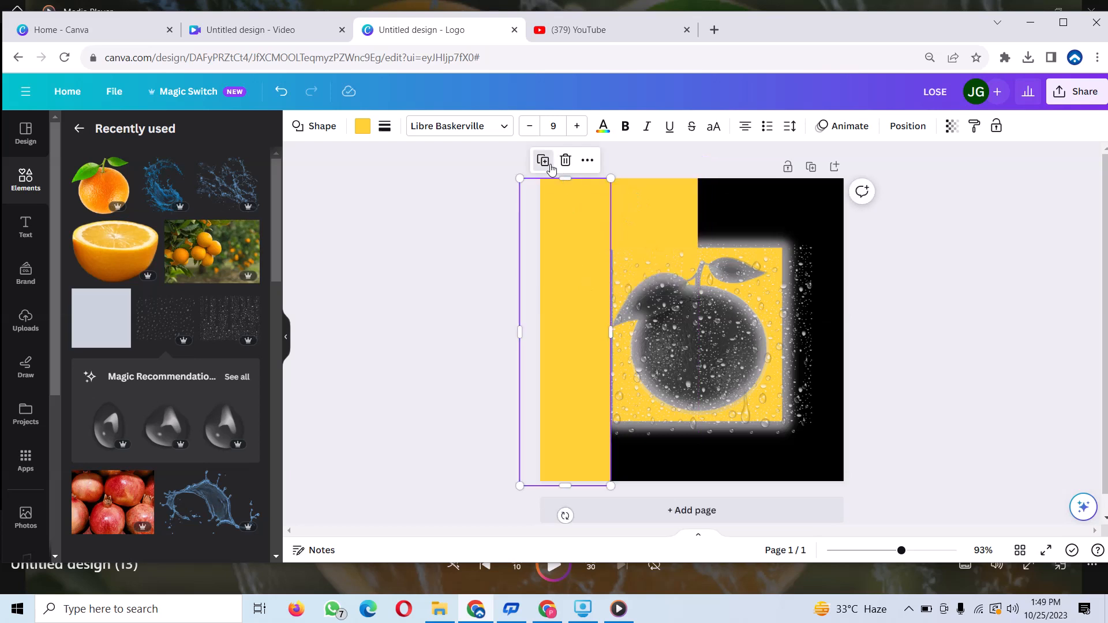
left_click_drag(585, 290, 831, 275)
left_click(599, 293)
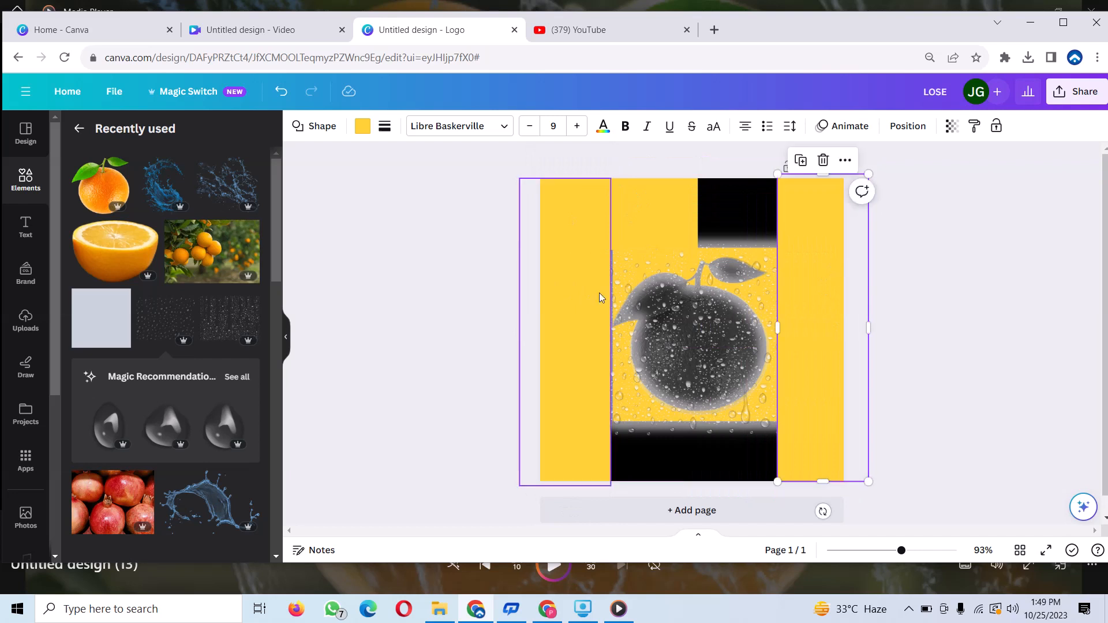
left_click_drag(612, 334, 612, 334)
left_click_drag(552, 313, 554, 313)
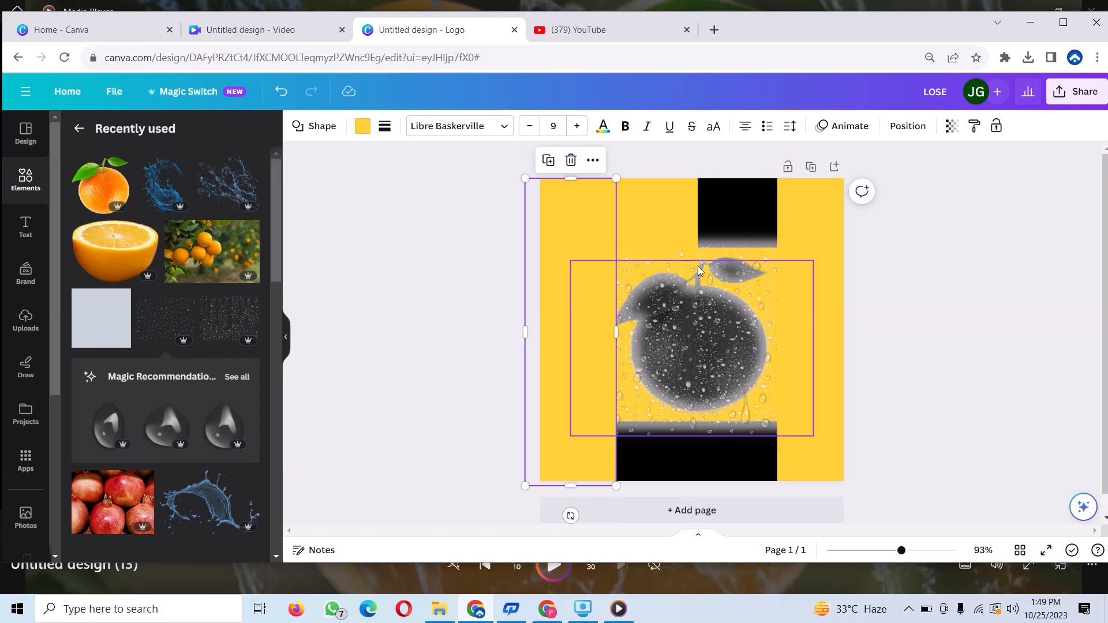
- Widen the yellow square above the orange to span both side strips, and duplicate it over the black area below the orange
left_click(690, 212)
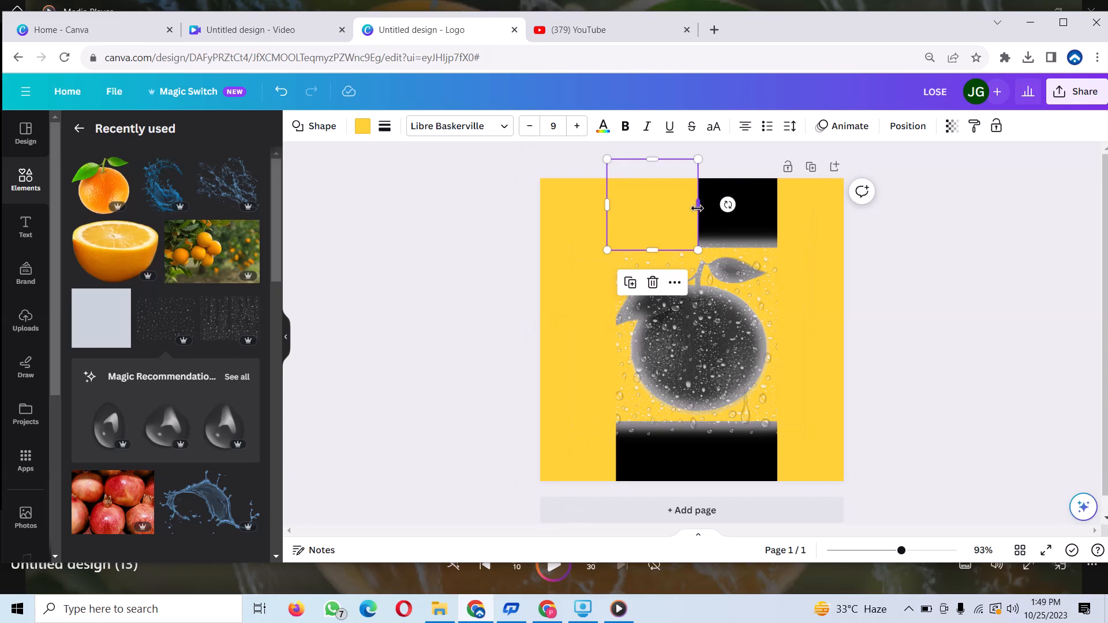
left_click_drag(695, 209, 801, 208)
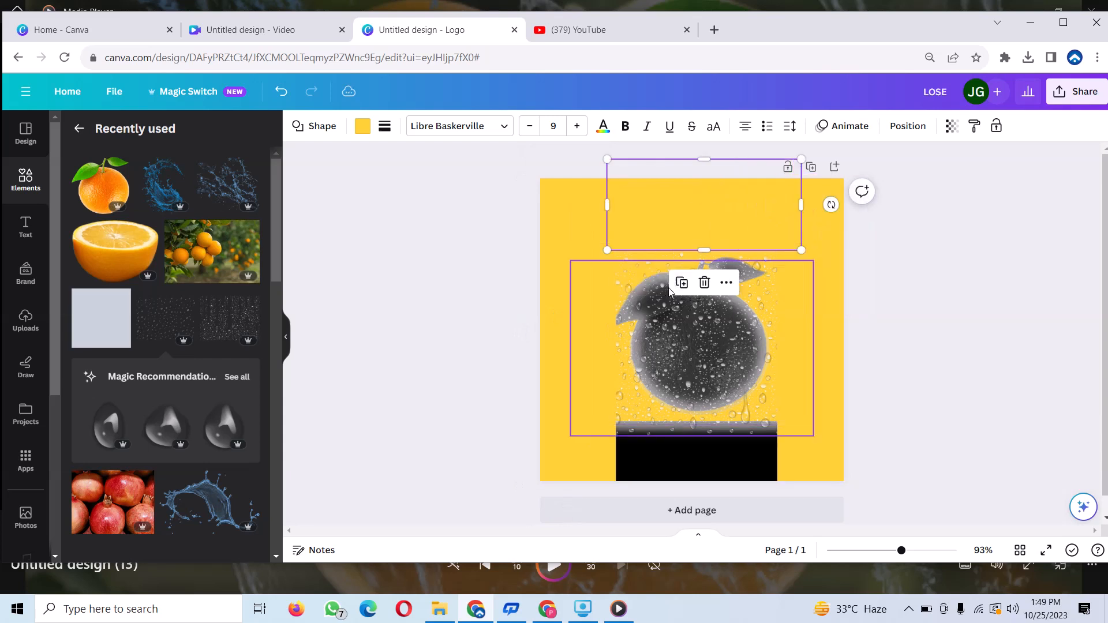
left_click(681, 283)
left_click_drag(716, 226, 719, 469)
left_click(580, 383)
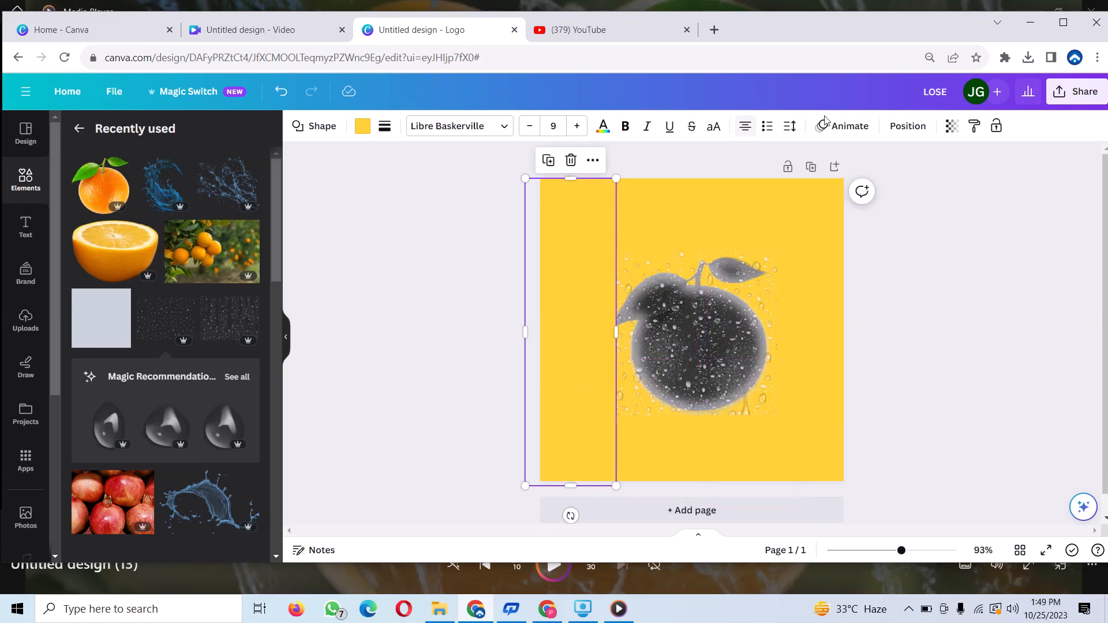
- Move the yellow cutout layer above the orange and both water-droplet layers, directly beneath the yellow rectangles
left_click(901, 127)
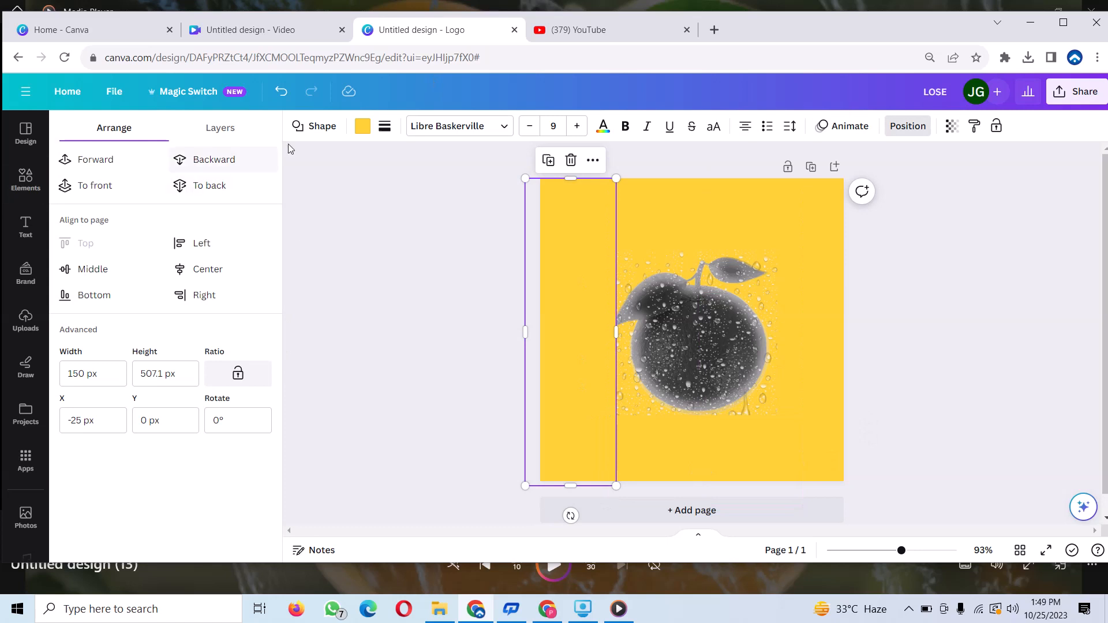
left_click(234, 130)
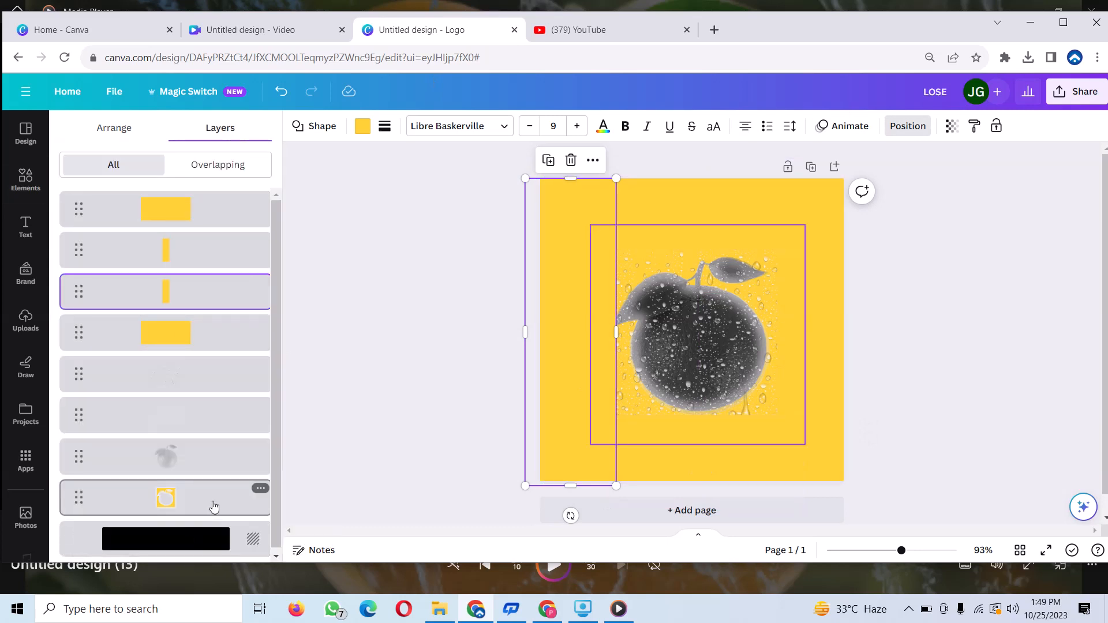
left_click_drag(214, 507, 209, 356)
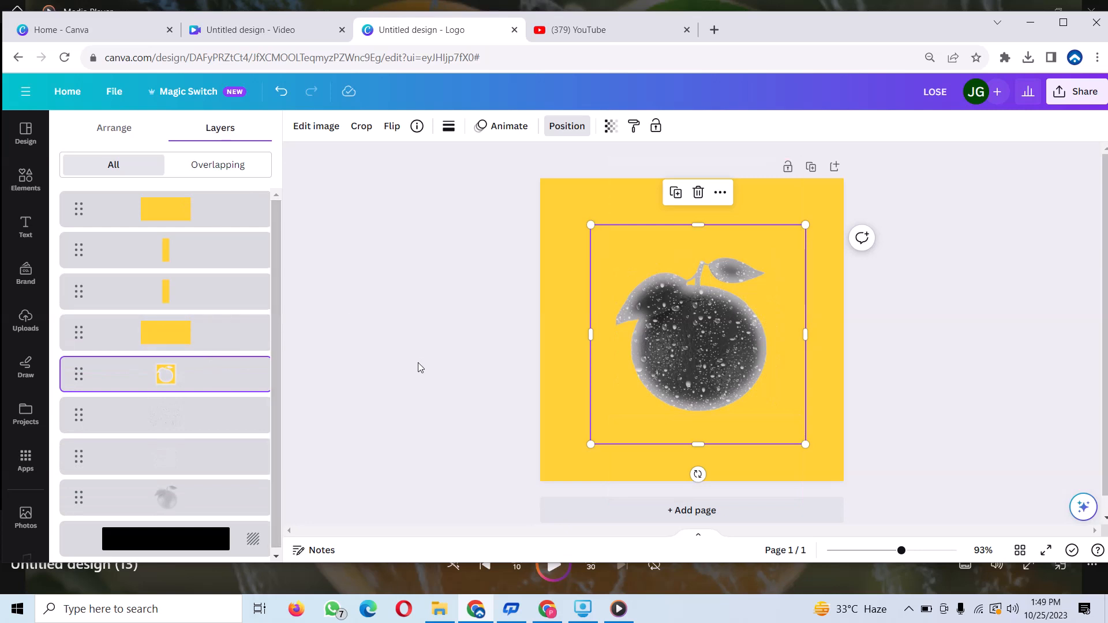
left_click(427, 321)
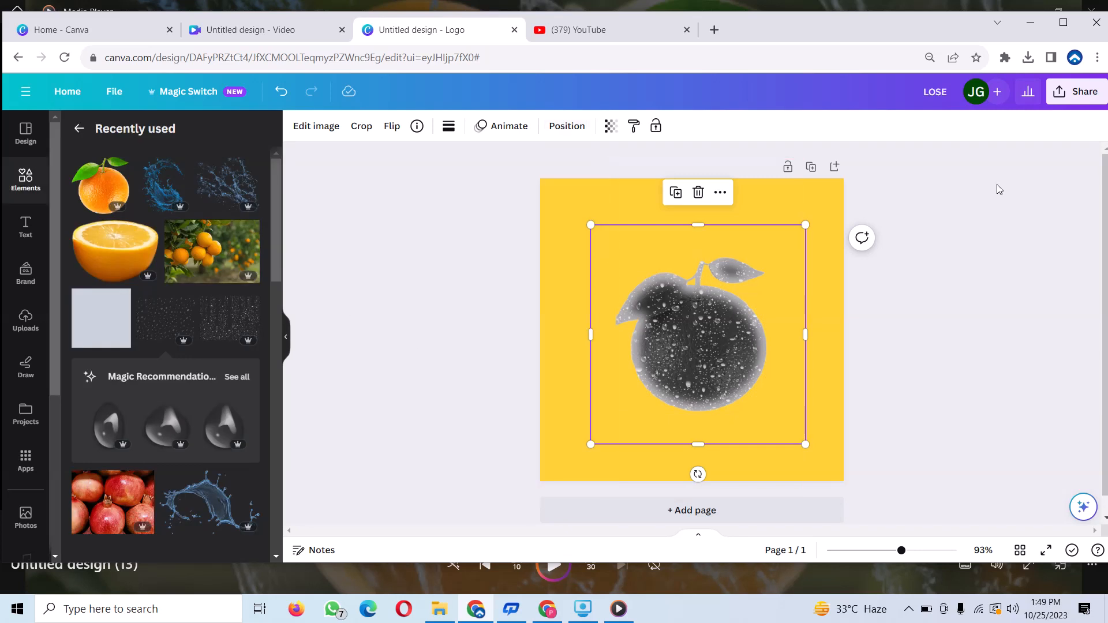
- Download the design as a PNG with a transparent background
left_click(1085, 92)
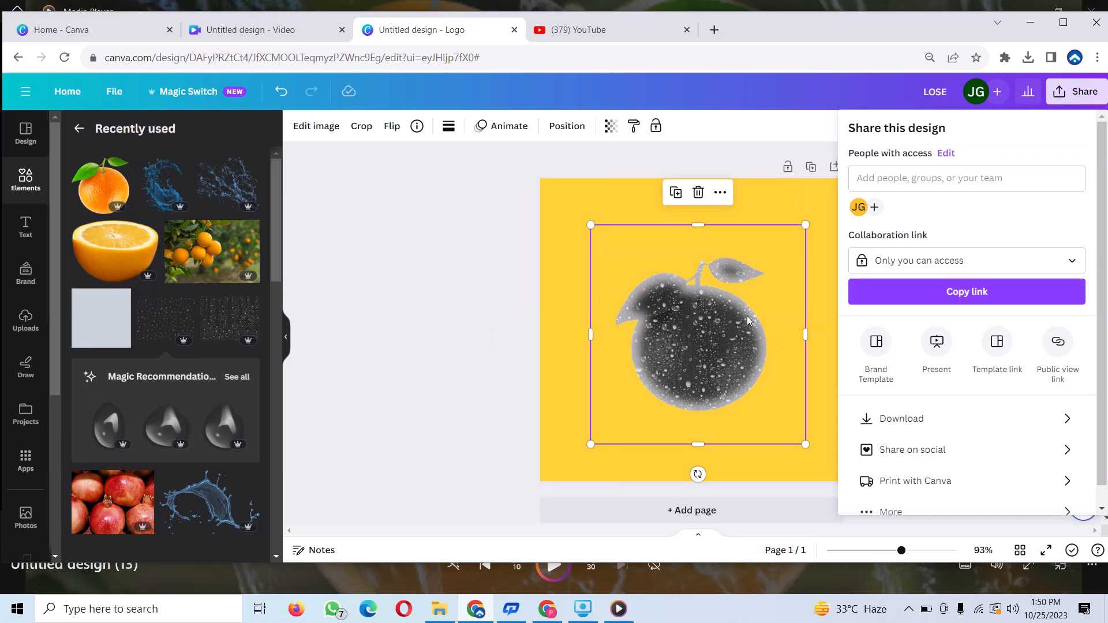
left_click(910, 421)
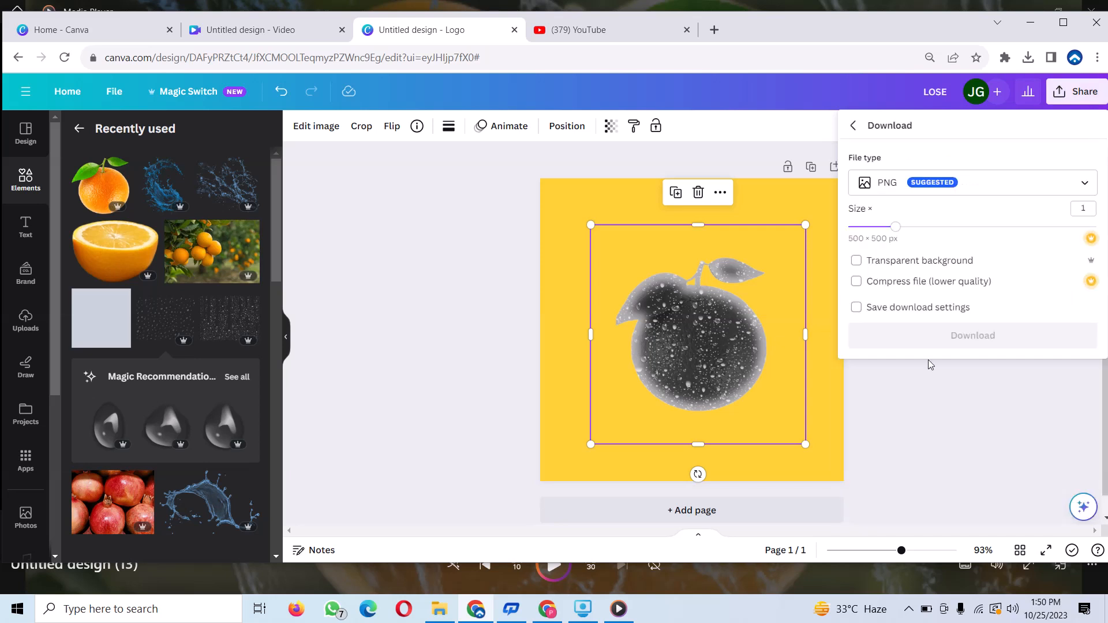
left_click(856, 260)
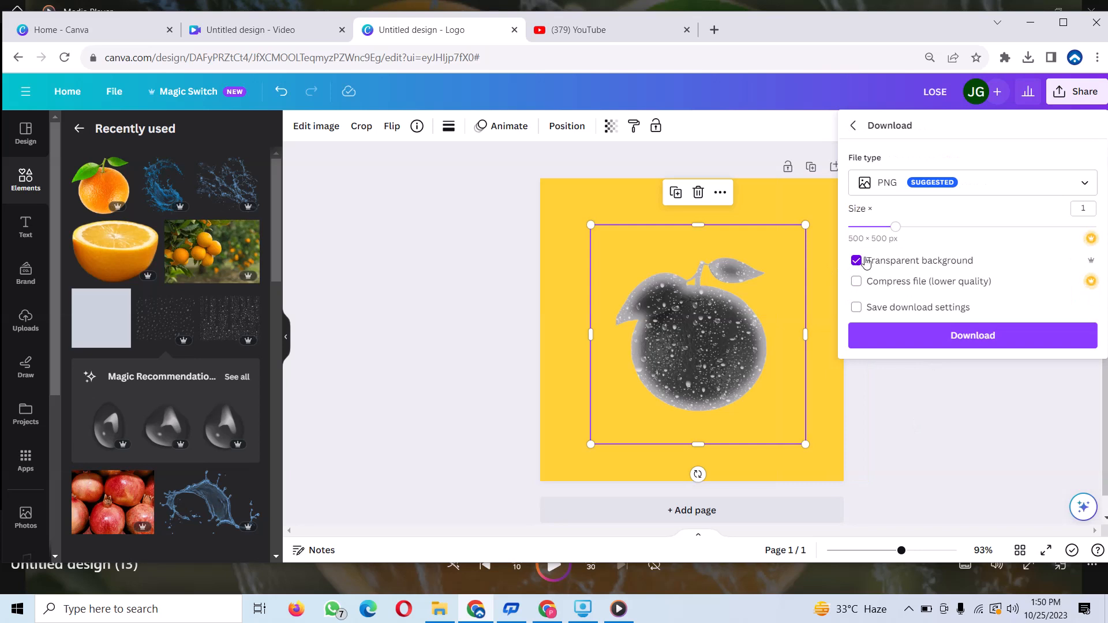
left_click(1001, 333)
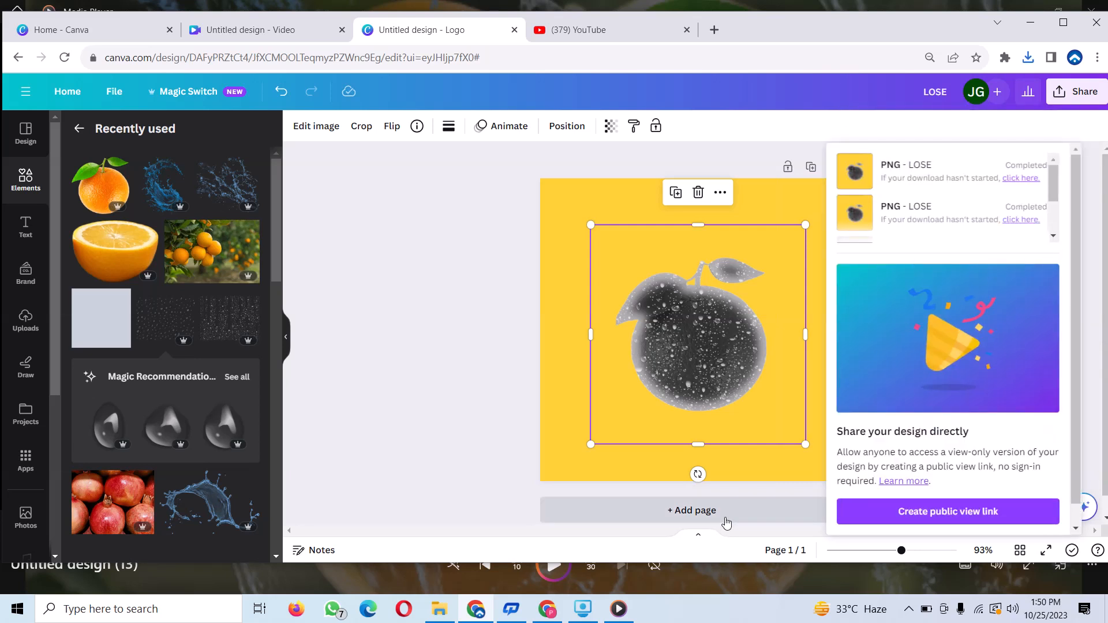
- Add a second page and set the recently used orange-tree photo as its background
left_click(726, 523)
left_click(725, 522)
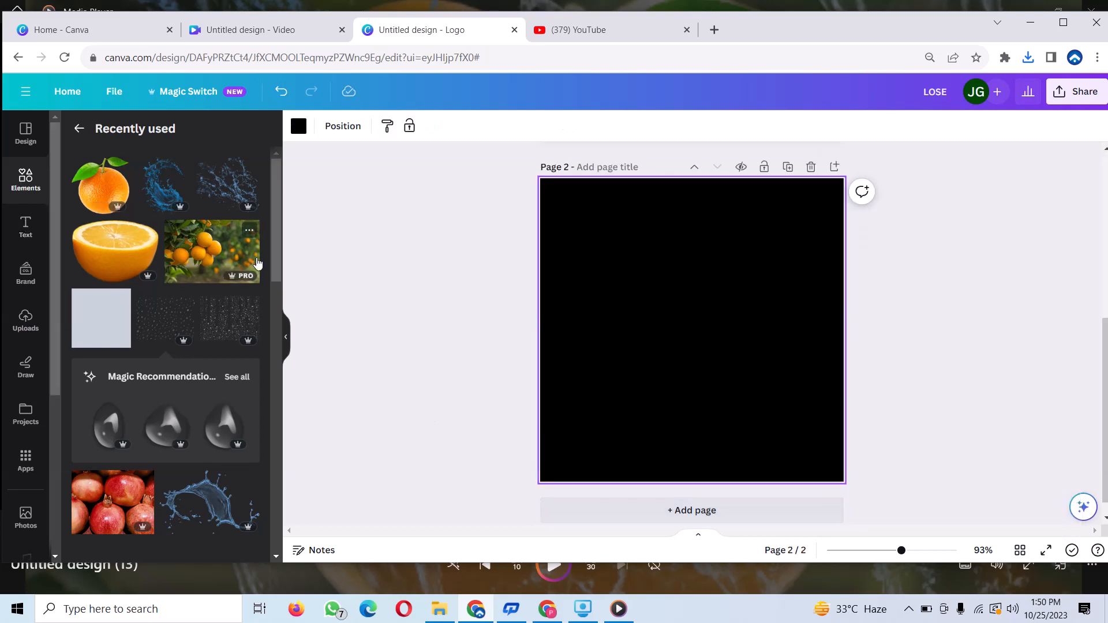
left_click(210, 261)
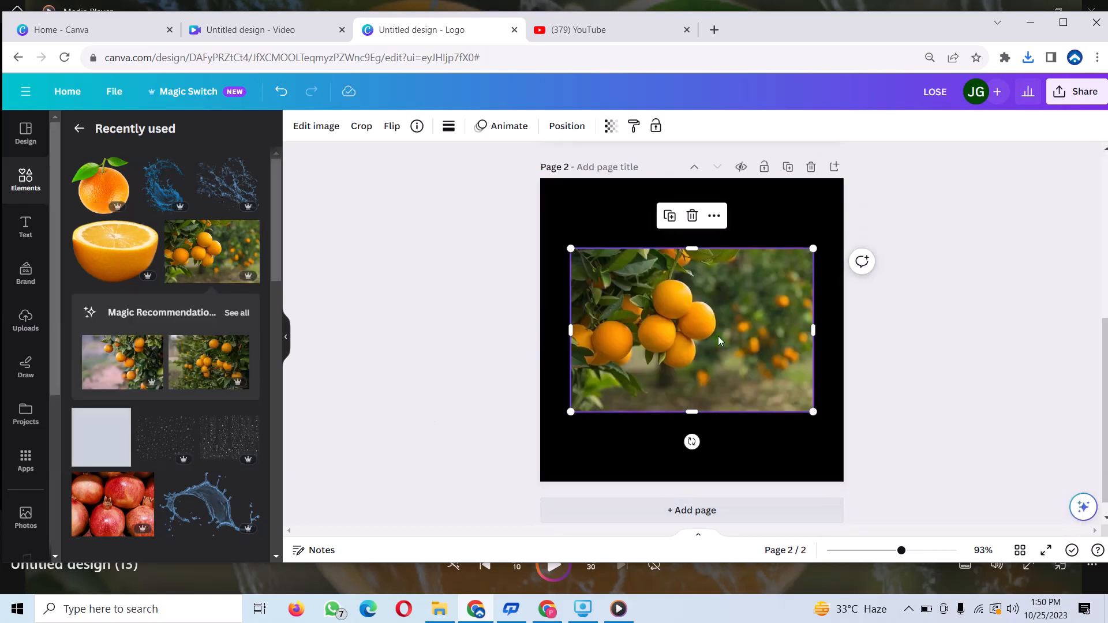
right_click(718, 336)
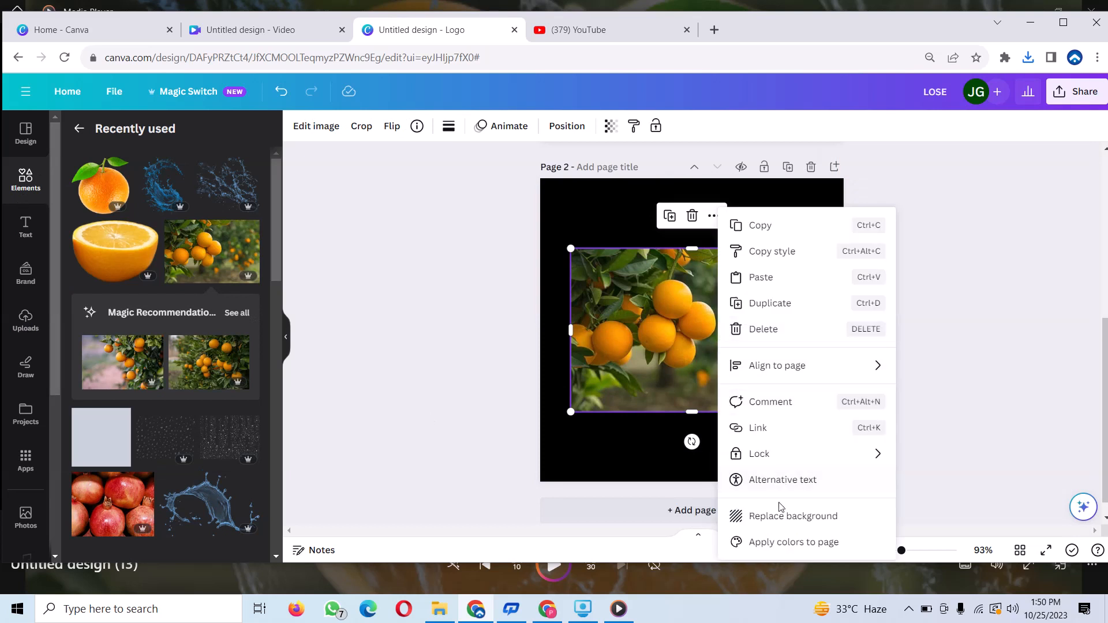
left_click(761, 515)
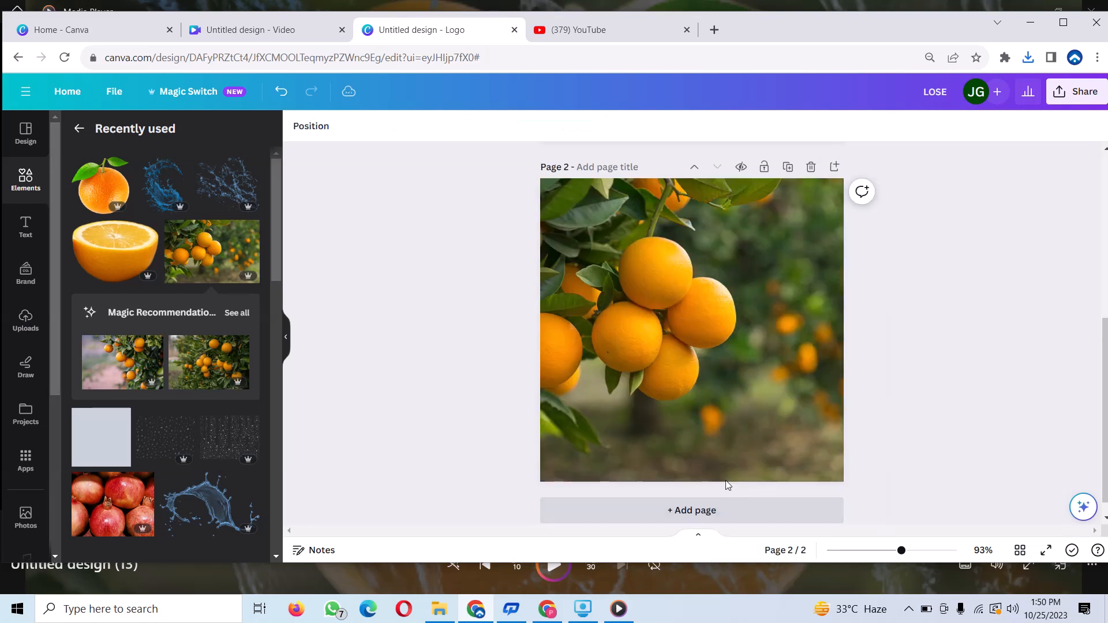
- Adjust the orange-tree background photo to brightness 22, contrast 29 and blur 21
right_click(742, 358)
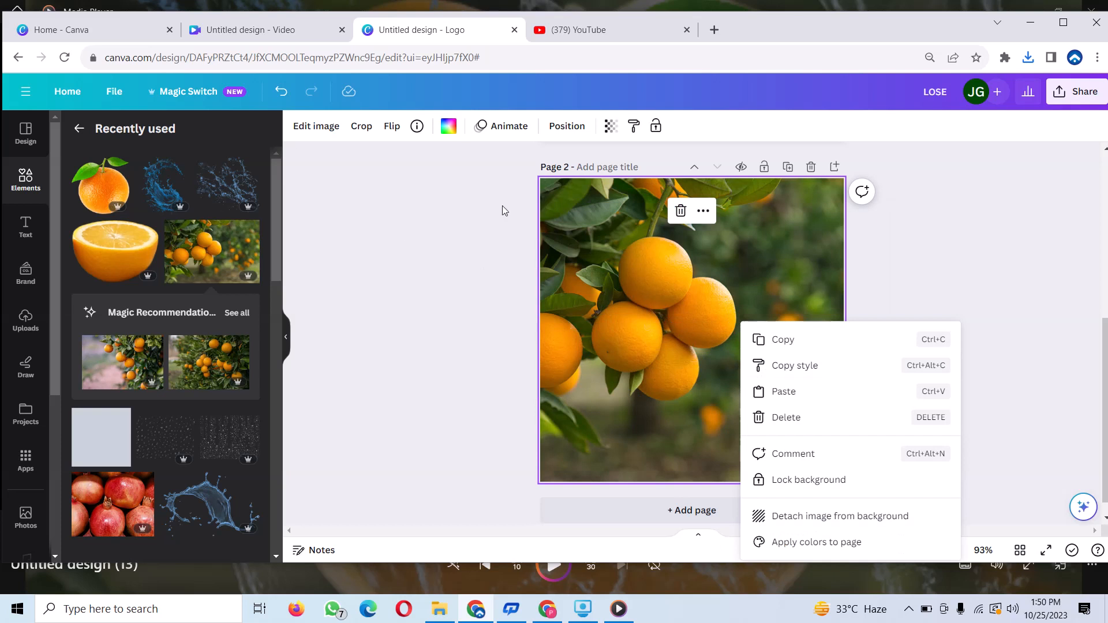
left_click(720, 310)
left_click(325, 128)
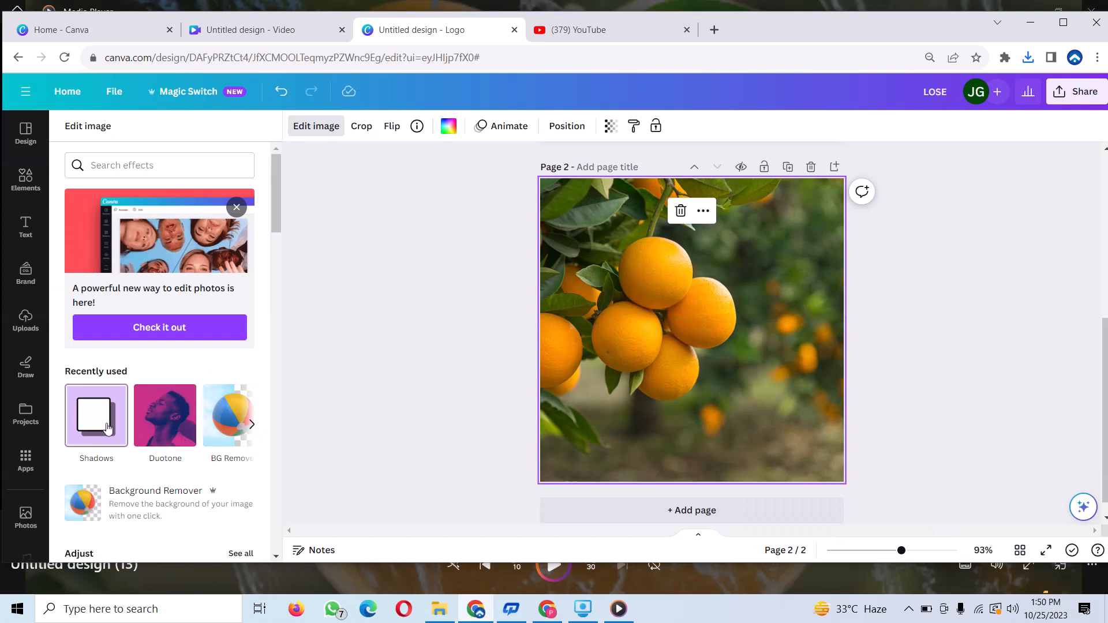
left_click(248, 426)
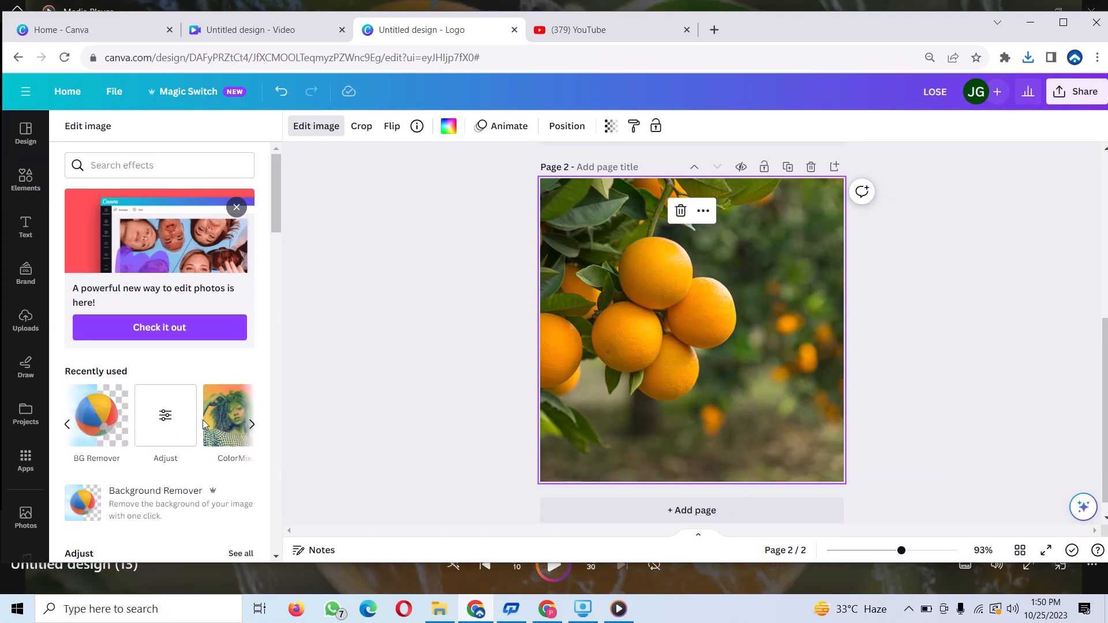
left_click(169, 418)
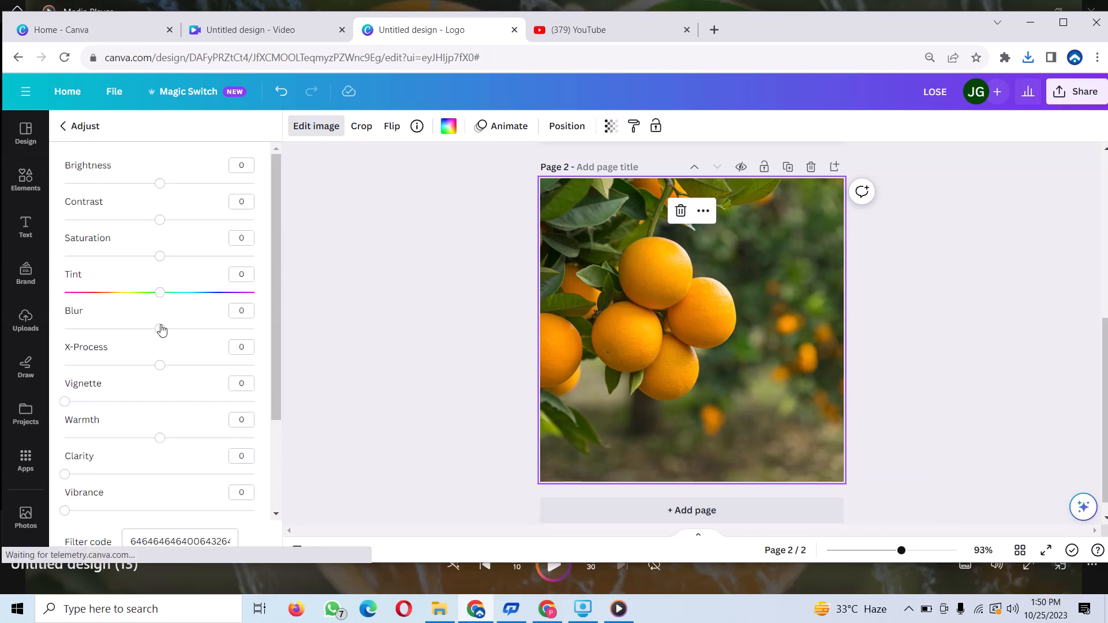
left_click_drag(159, 331, 194, 335)
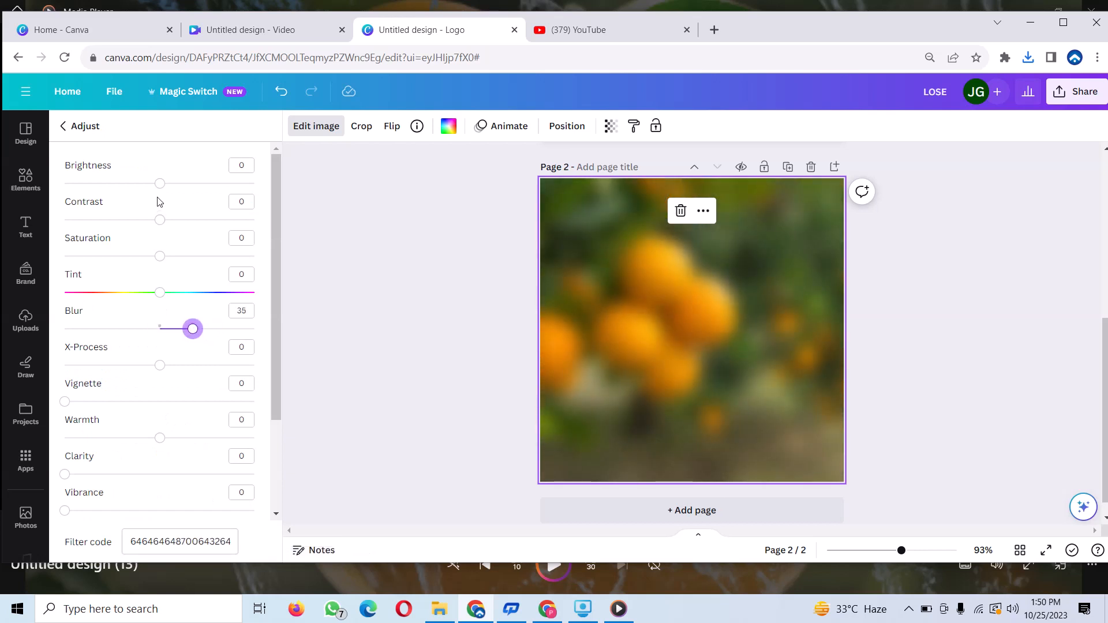
left_click_drag(161, 184, 181, 195)
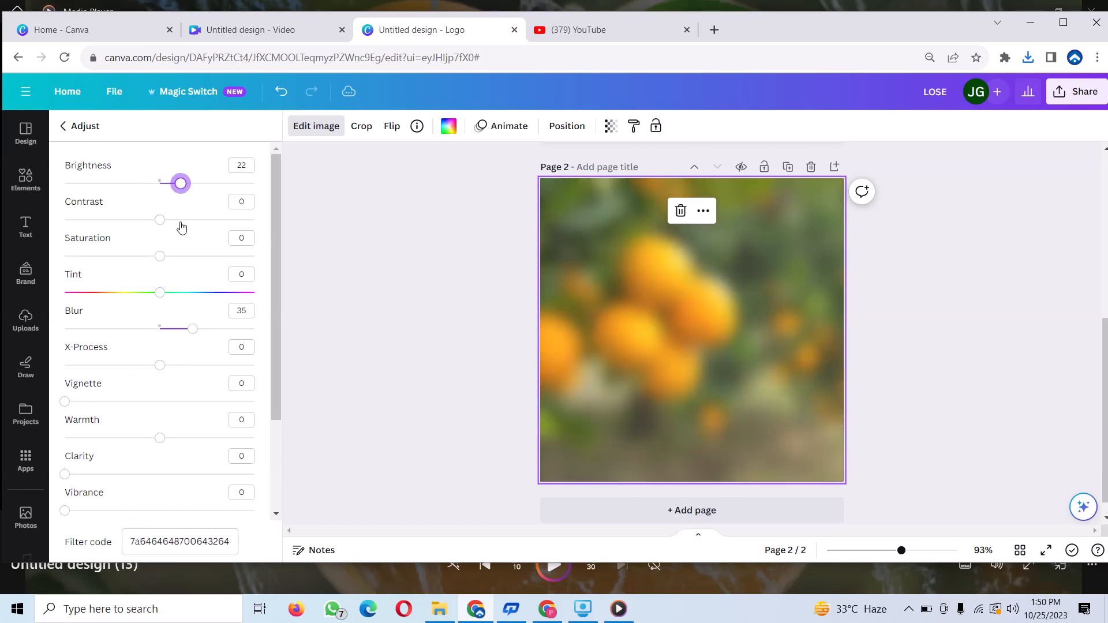
left_click_drag(191, 334, 180, 333)
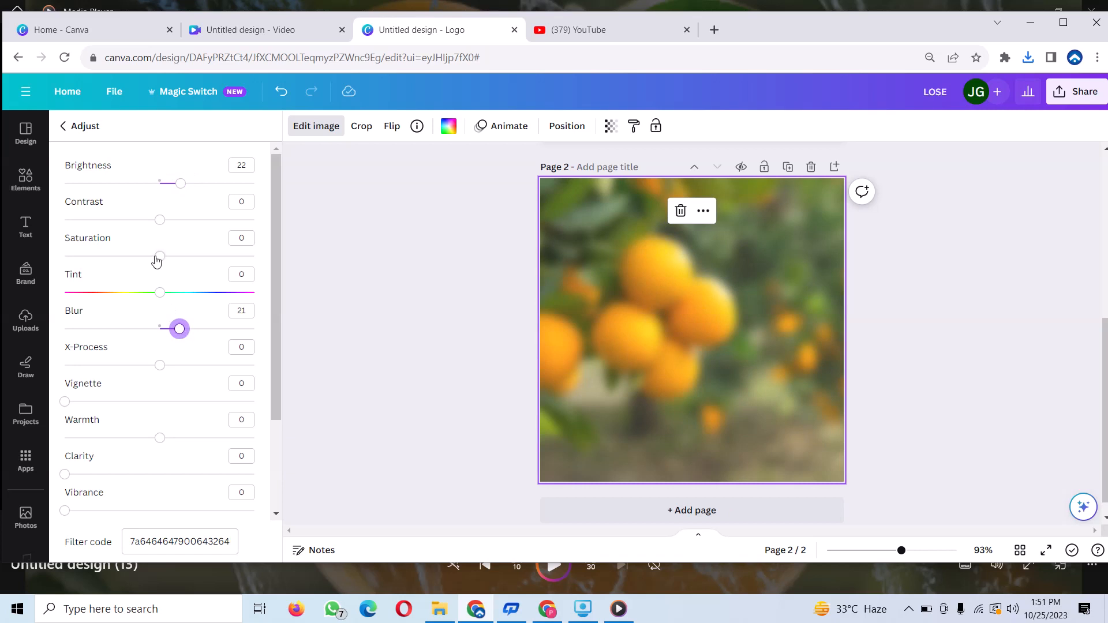
left_click_drag(164, 221, 187, 220)
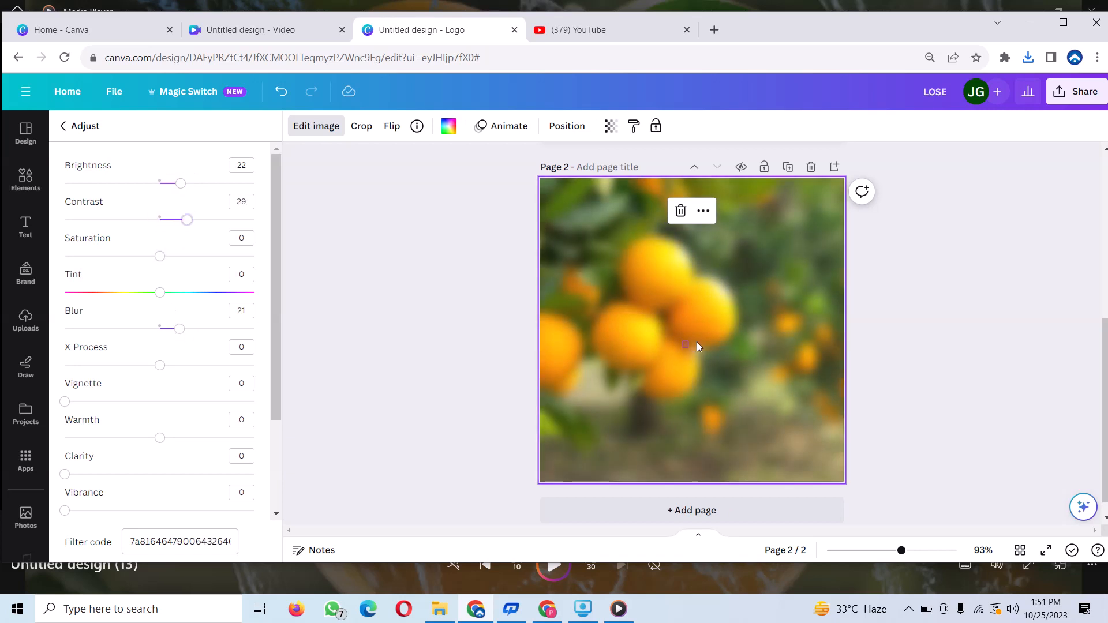
- Upload the downloaded LOSE (6).png and place it near the centre of page 2
left_click(25, 179)
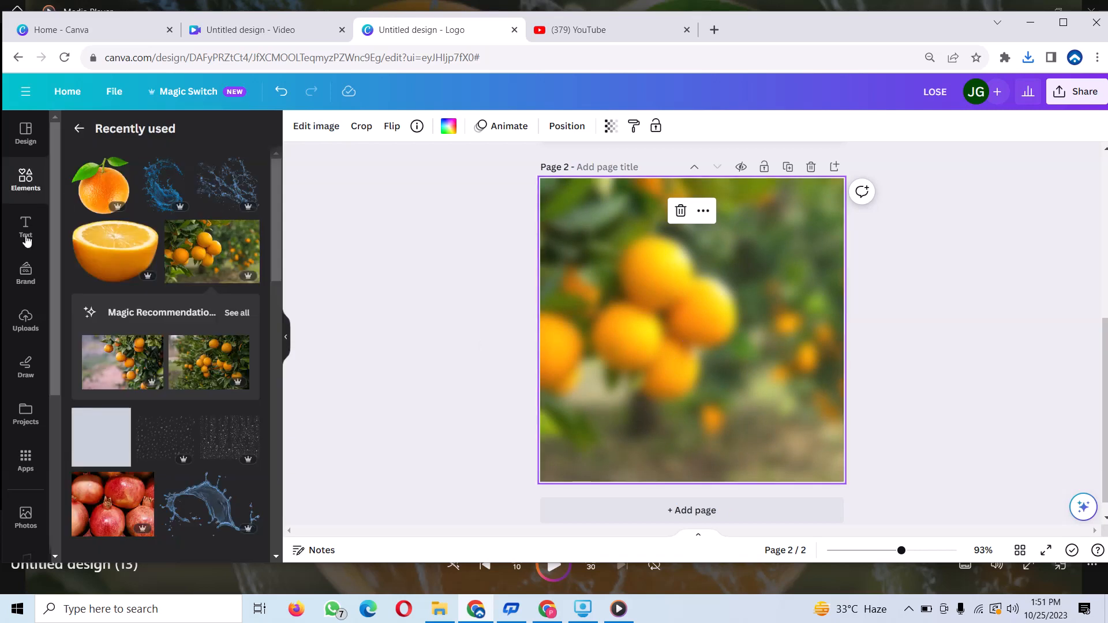
left_click(26, 320)
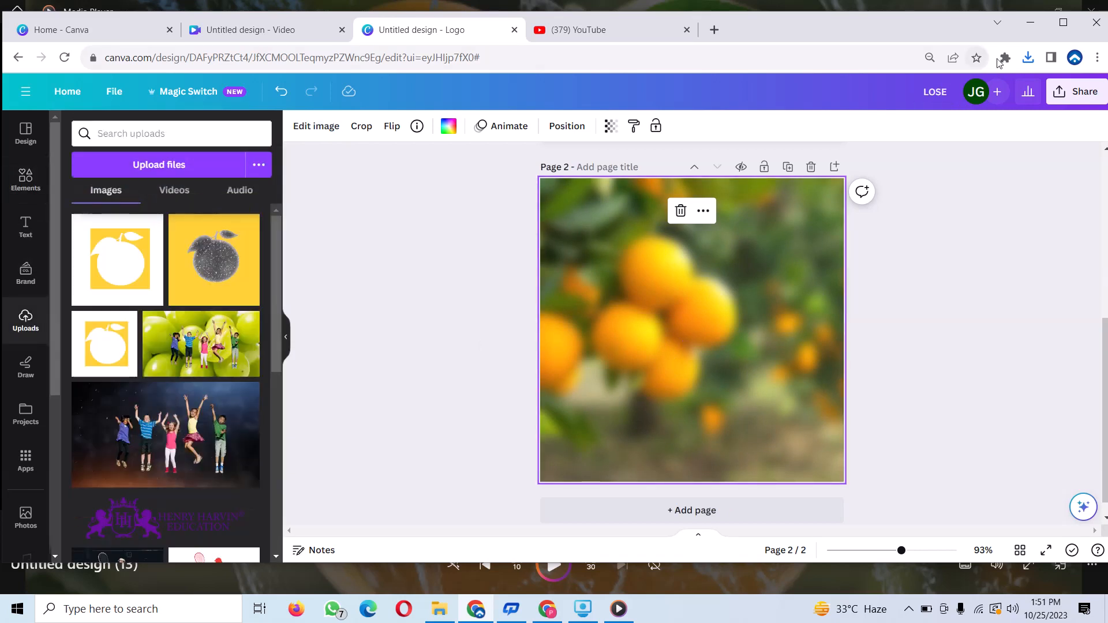
left_click(1028, 58)
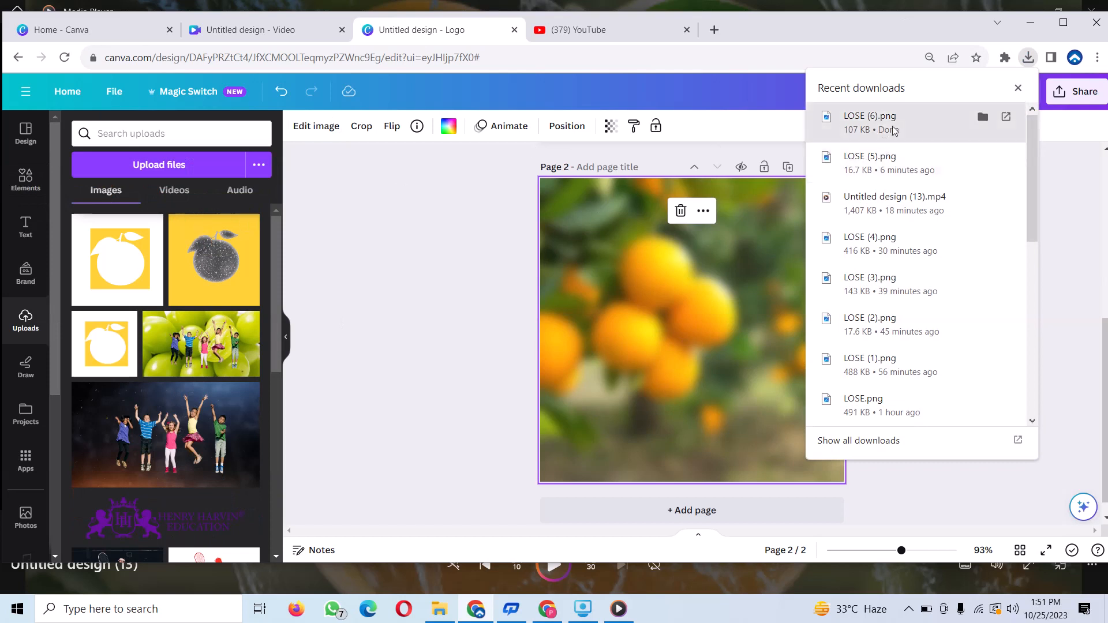
left_click_drag(912, 123, 136, 206)
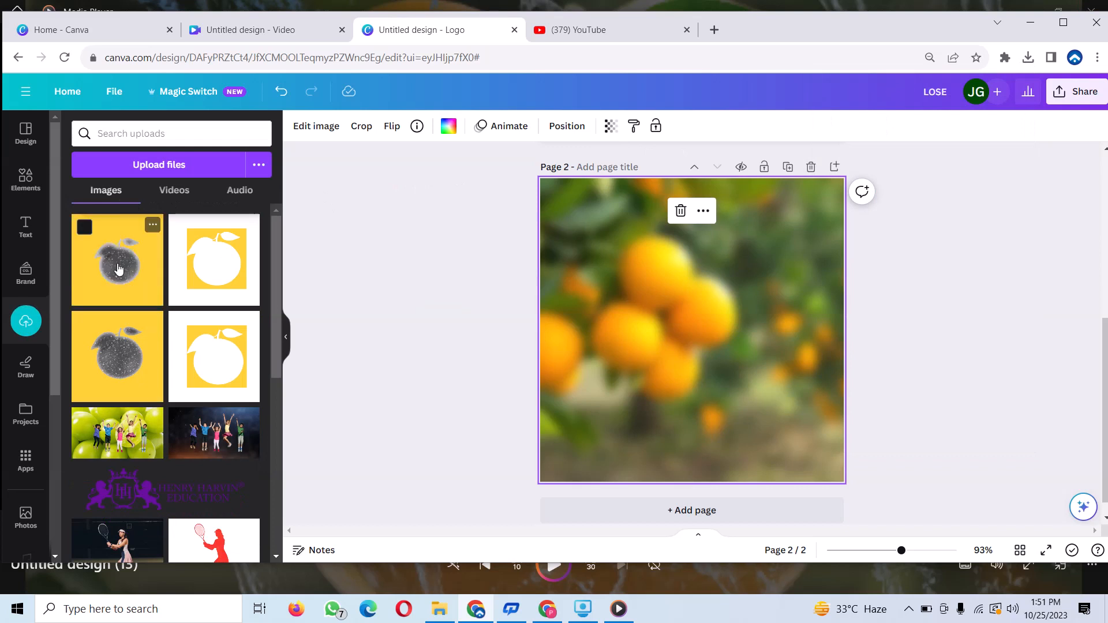
left_click(119, 269)
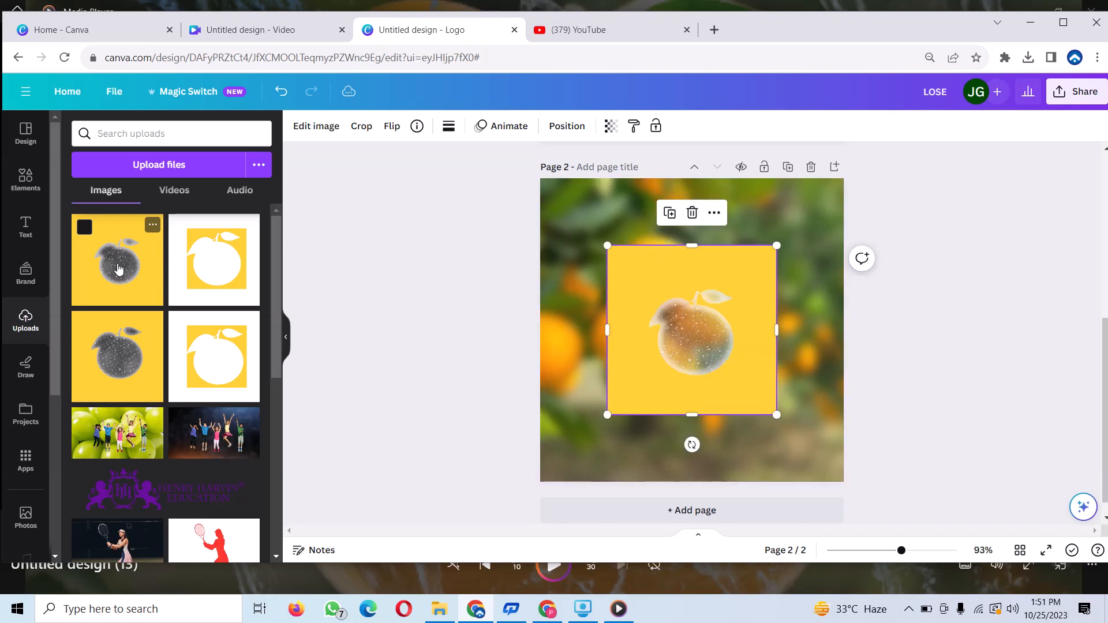
left_click_drag(696, 319, 696, 310)
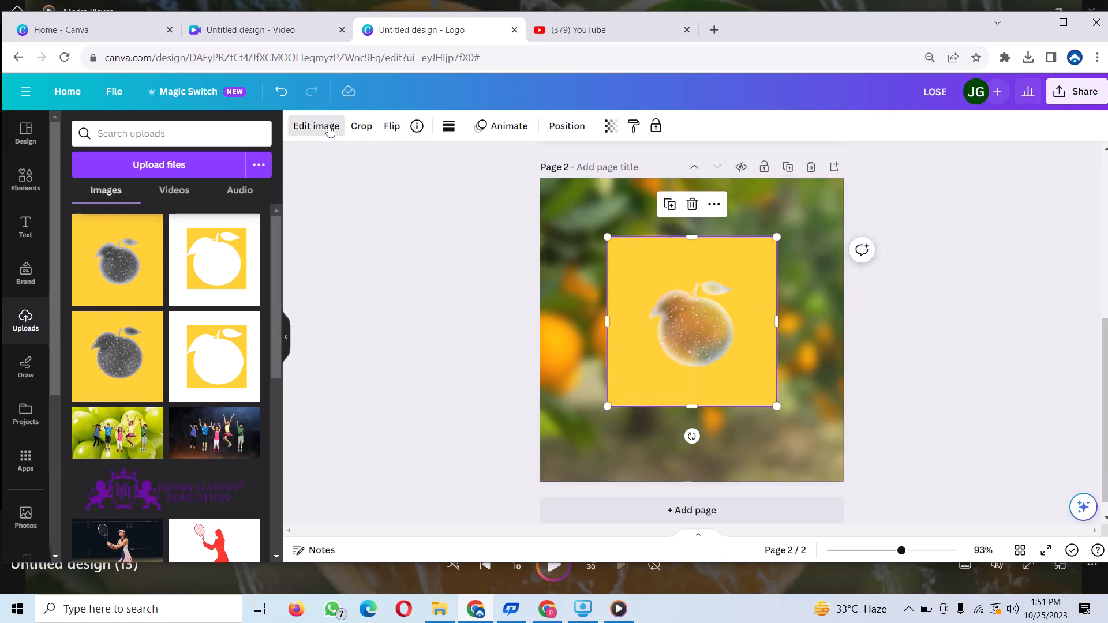
- Remove the yellow background from the placed cutout image with Background Remover and apply the result
left_click(331, 128)
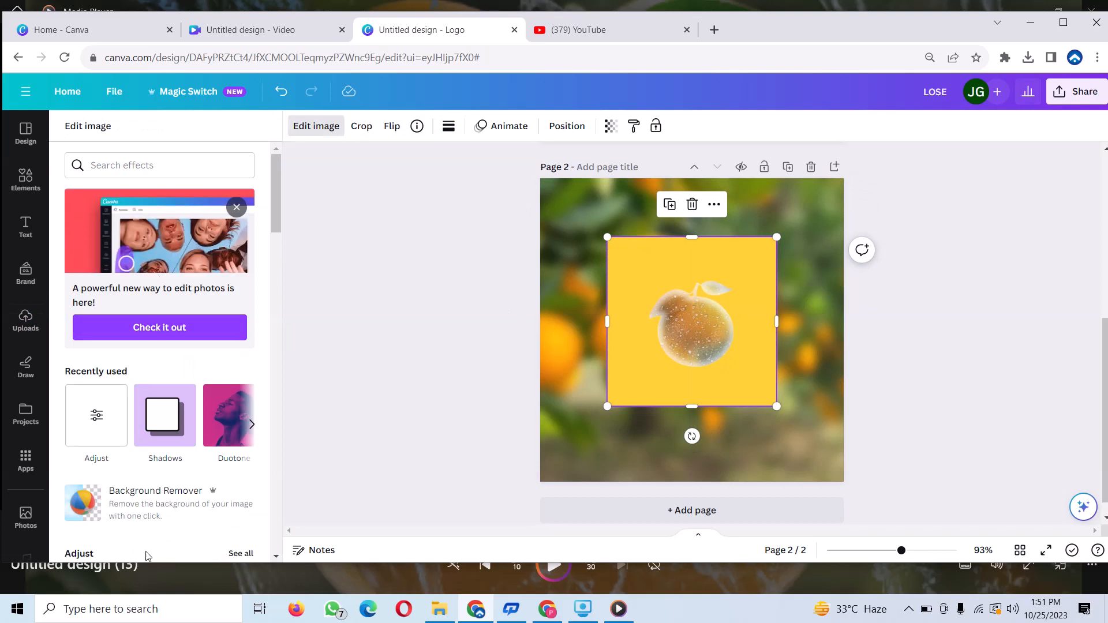
left_click(144, 417)
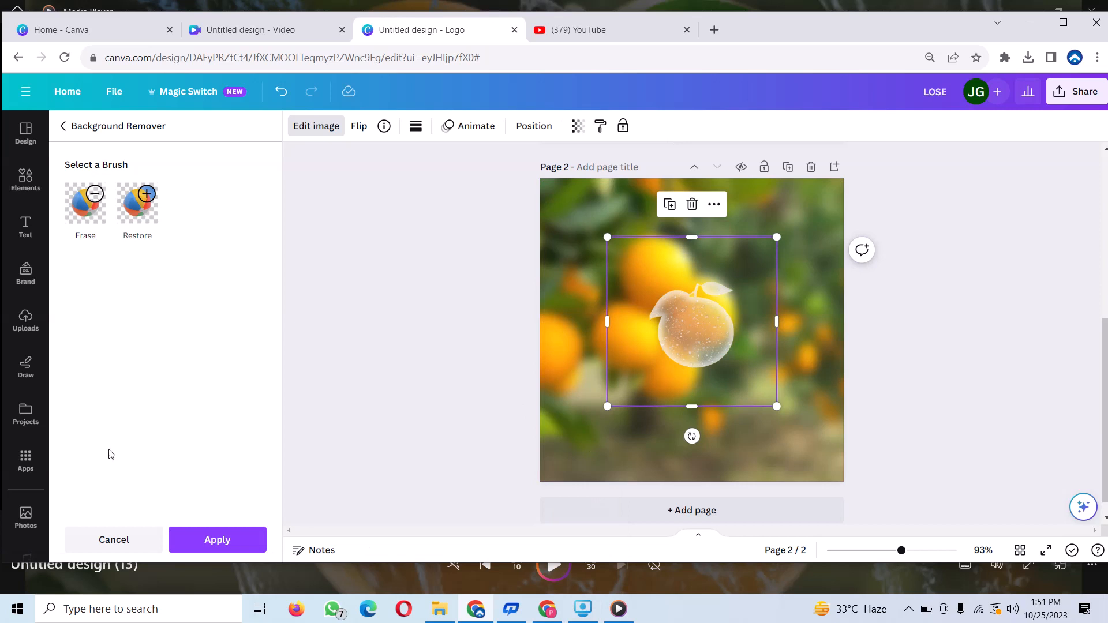
left_click(225, 543)
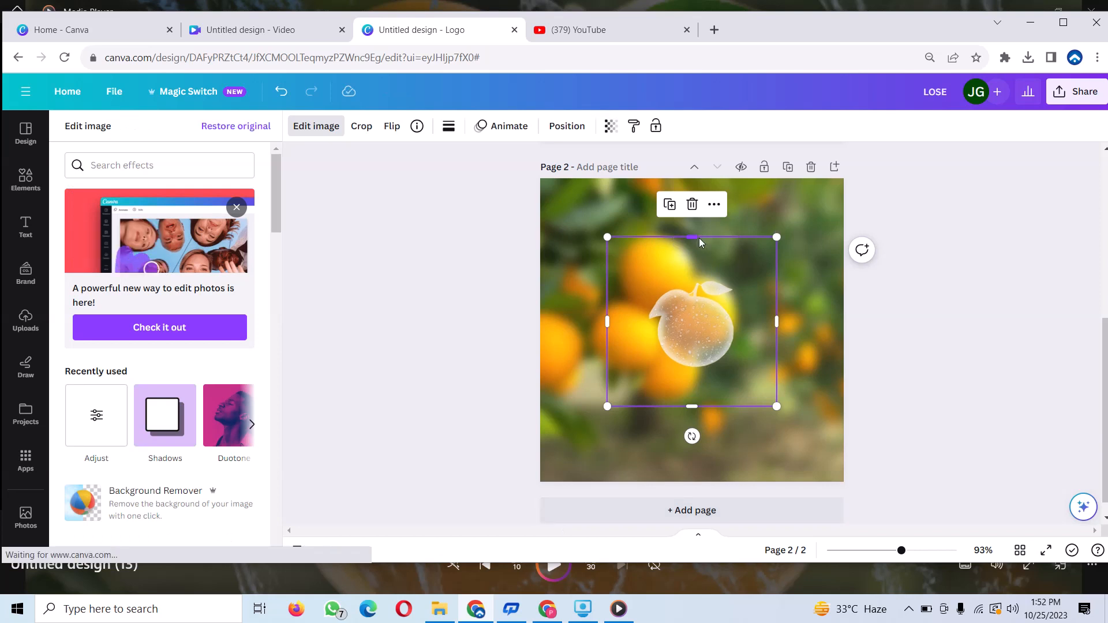
- Crop the top of the droplet cutout's frame, enlarge the cutout to more than twice its size, and centre it on page 2
left_click_drag(699, 239, 700, 265)
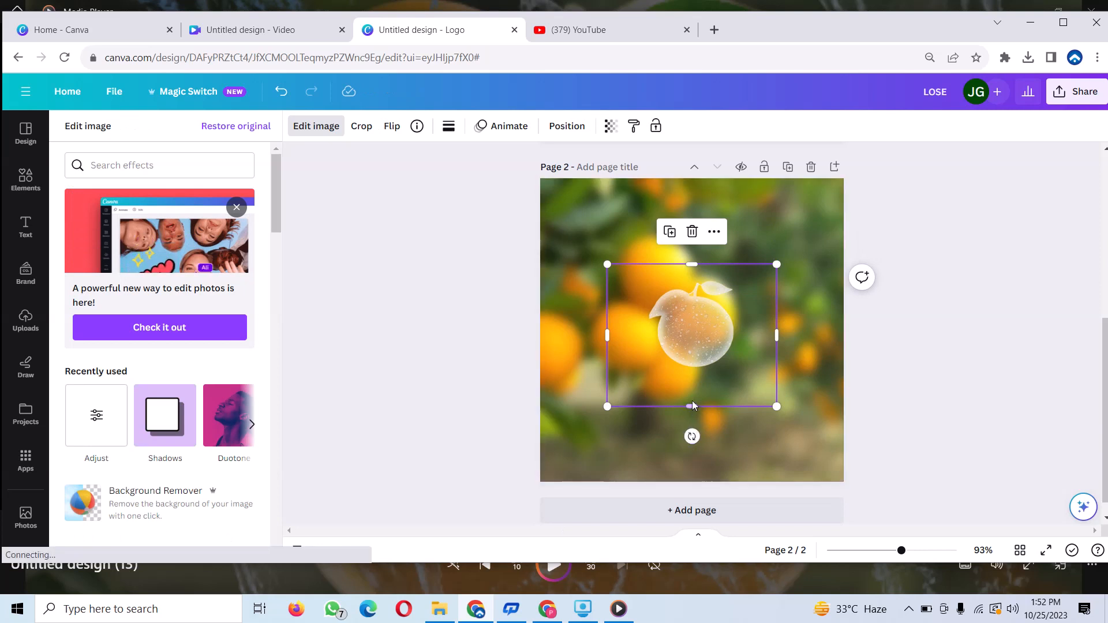
left_click_drag(692, 402, 695, 384)
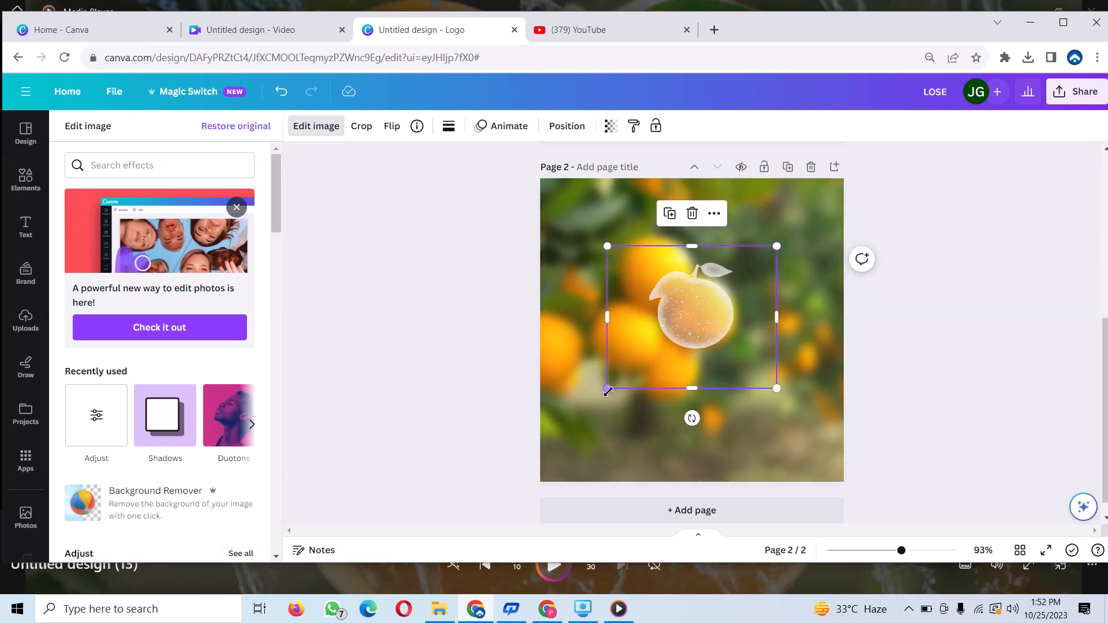
left_click_drag(608, 391, 359, 578)
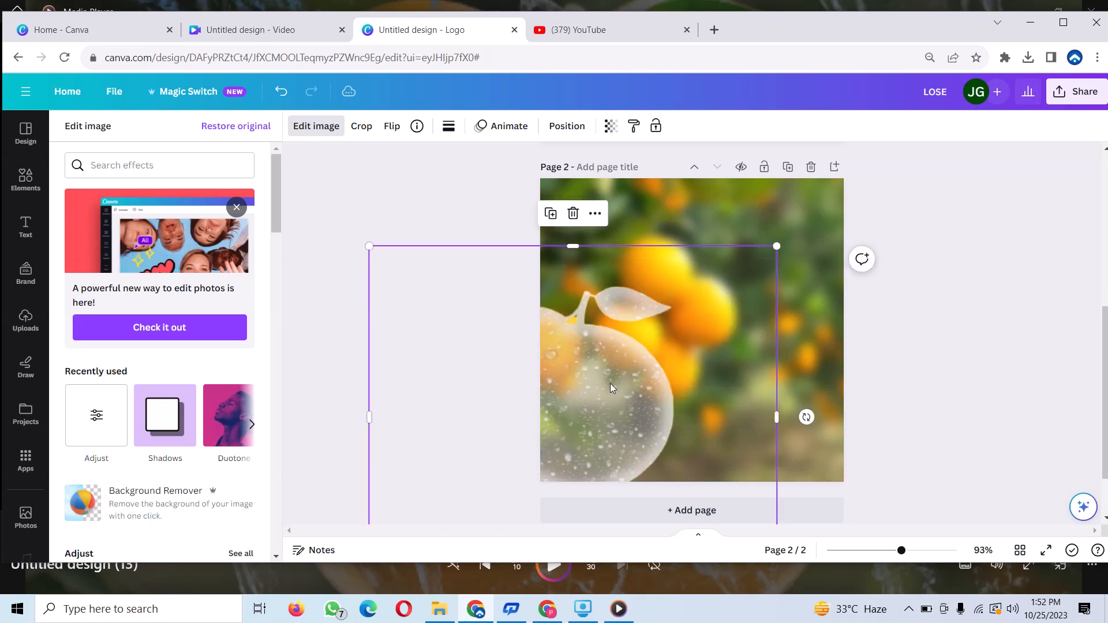
left_click_drag(610, 383, 718, 320)
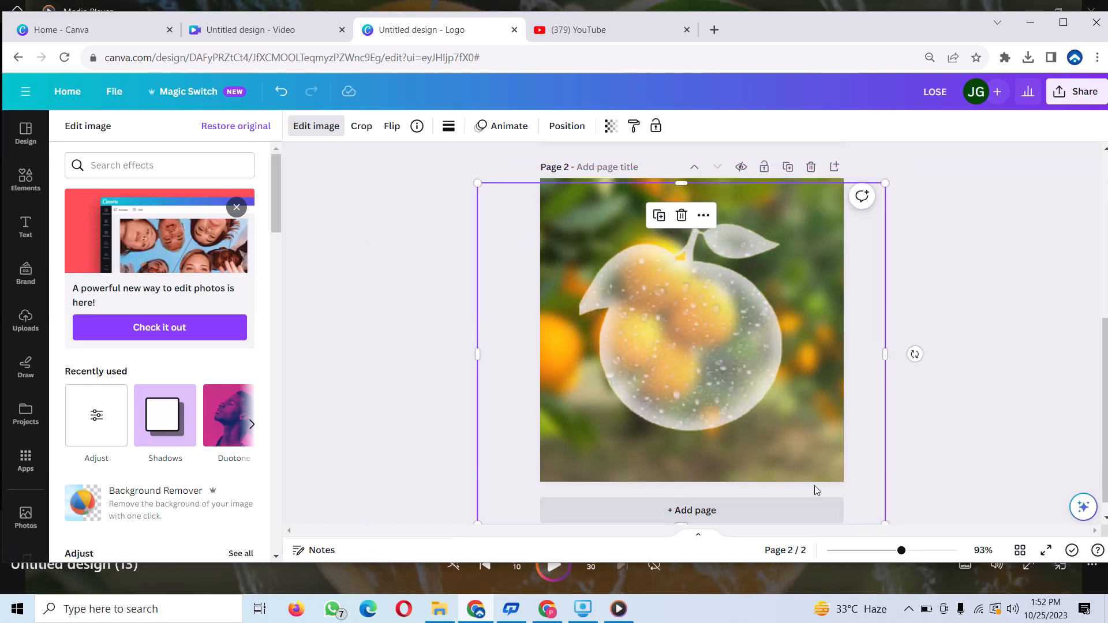
- Crop the droplet cutout's frame closer to the fruit on all four sides and reposition it around the middle of page 2
left_click_drag(885, 354, 843, 356)
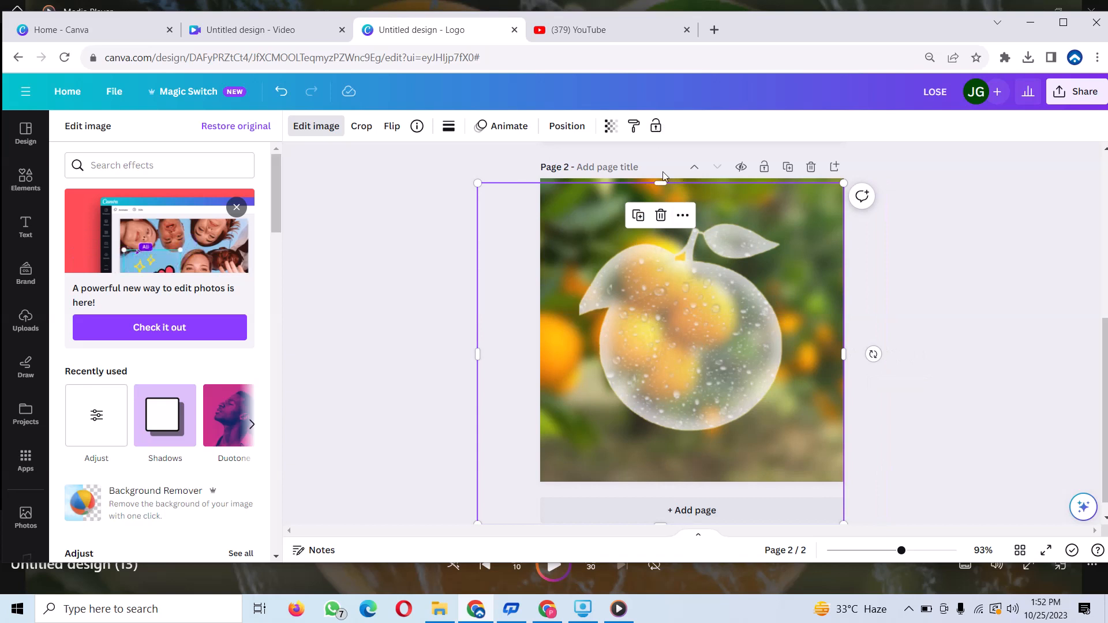
left_click_drag(662, 182, 678, 225)
left_click_drag(726, 471, 740, 440)
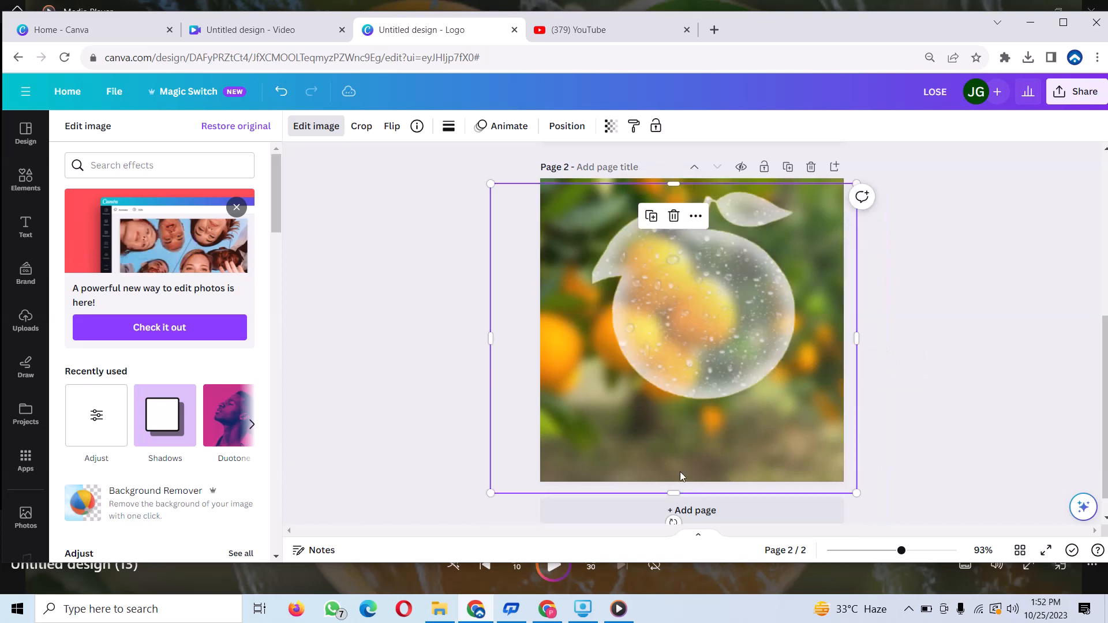
left_click_drag(672, 488, 702, 403)
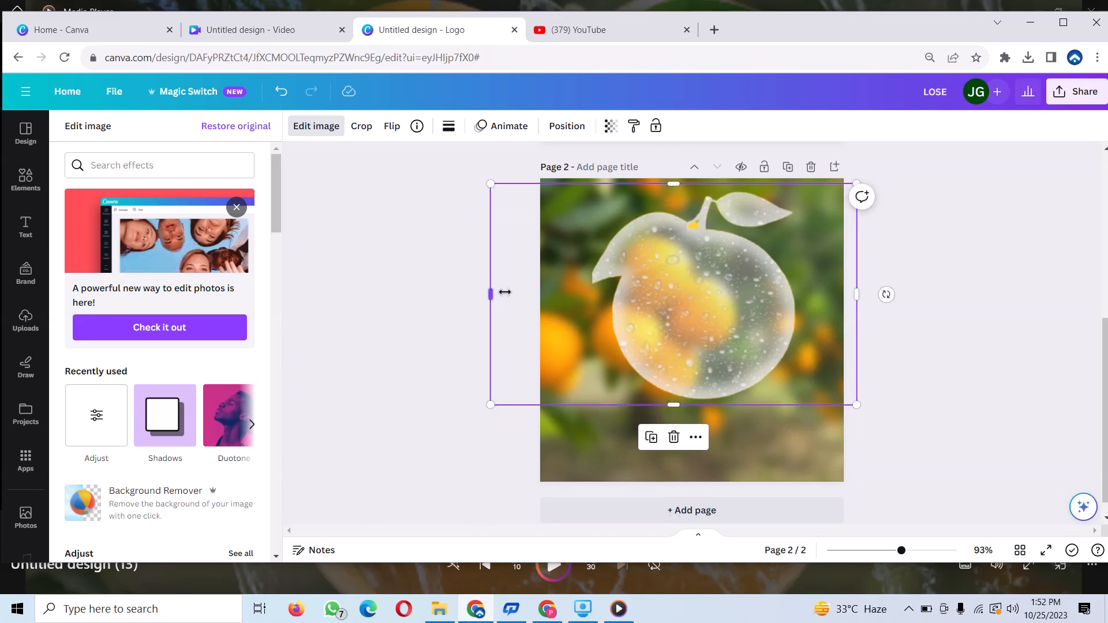
left_click_drag(491, 294, 571, 292)
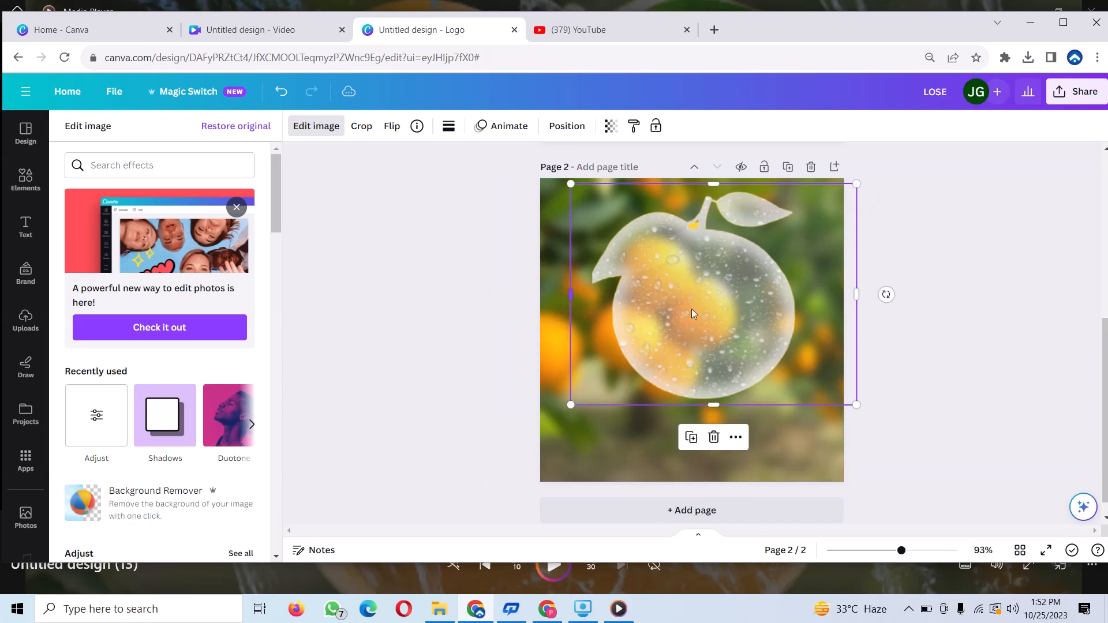
mouse_move(698, 331)
left_mouse_down()
mouse_move(691, 357)
mouse_move(694, 345)
left_mouse_up()
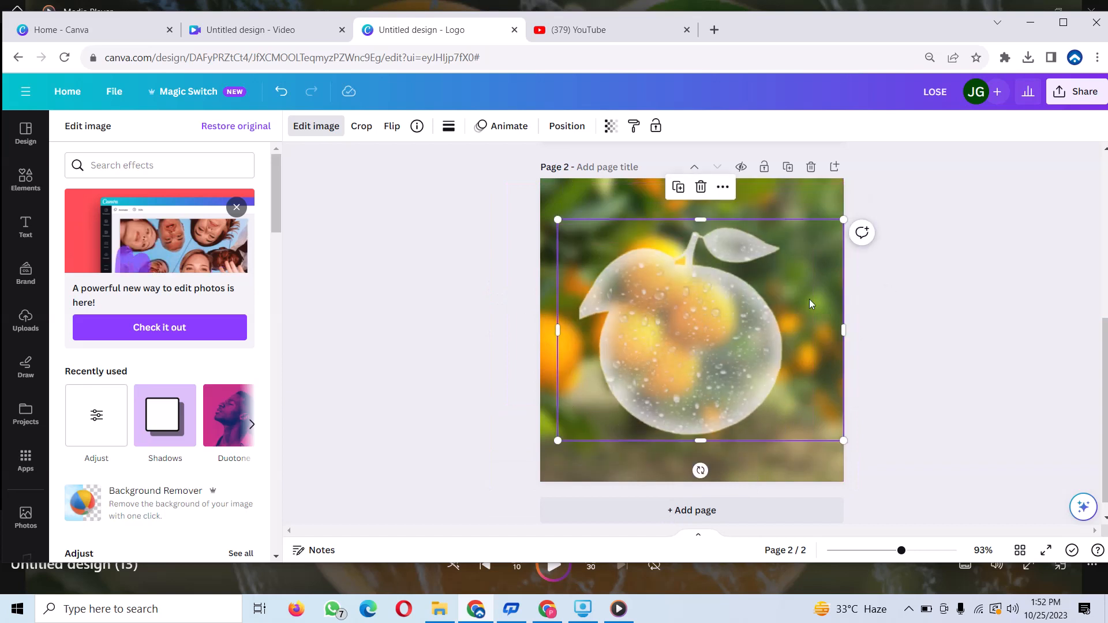
left_click(705, 293)
left_click(588, 193)
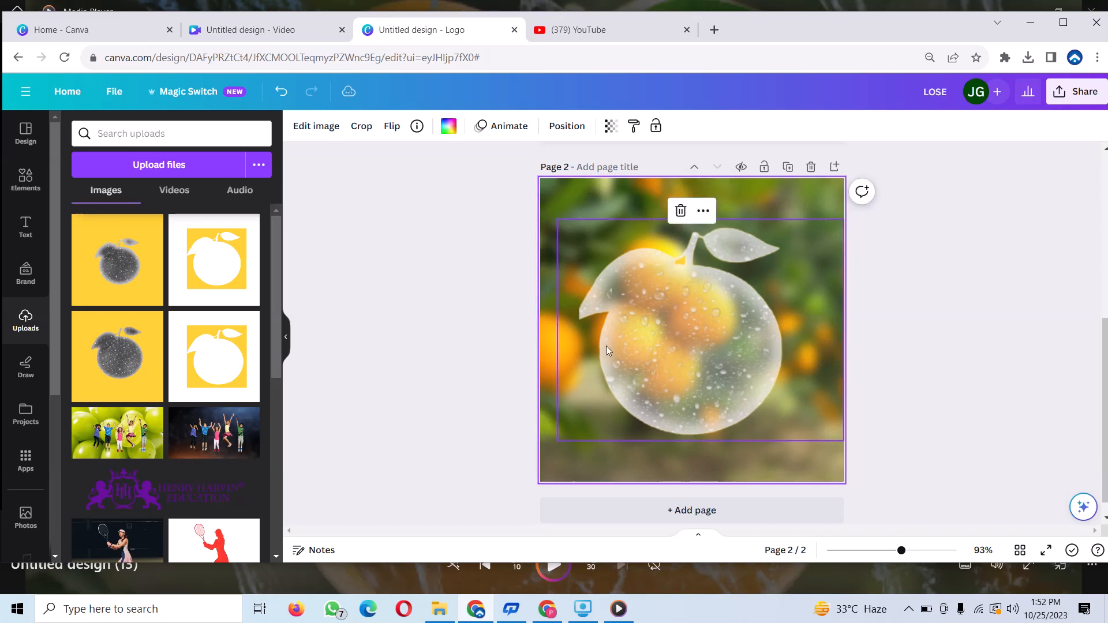
left_click_drag(659, 367, 665, 356)
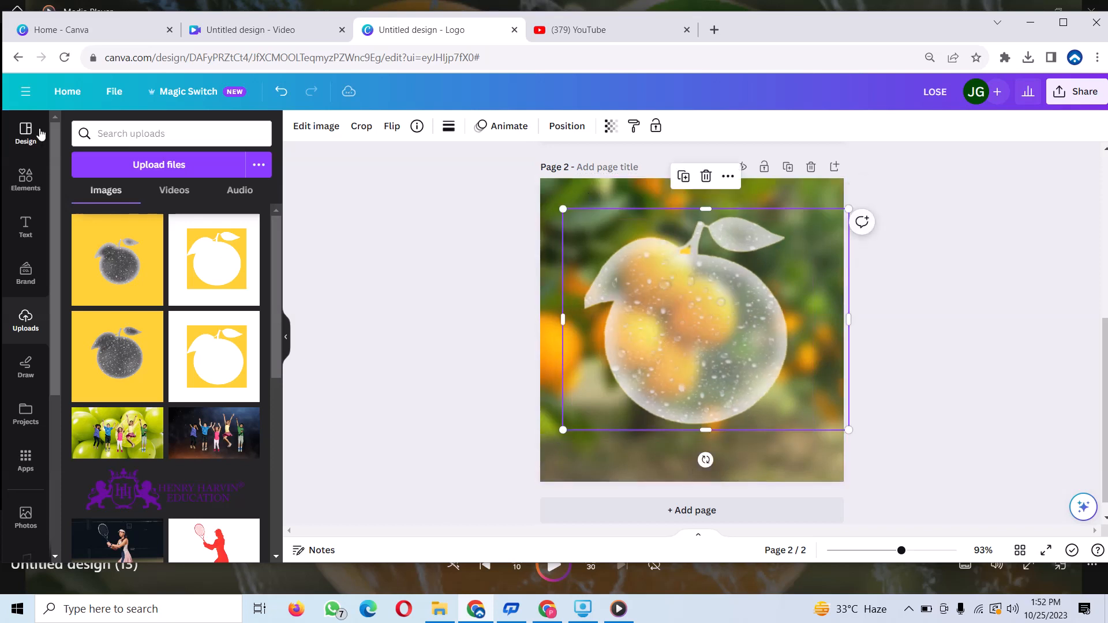
- Add the whole leafed orange from the recently used elements to page 2, then scale and align it over the droplet cutout
left_click(25, 182)
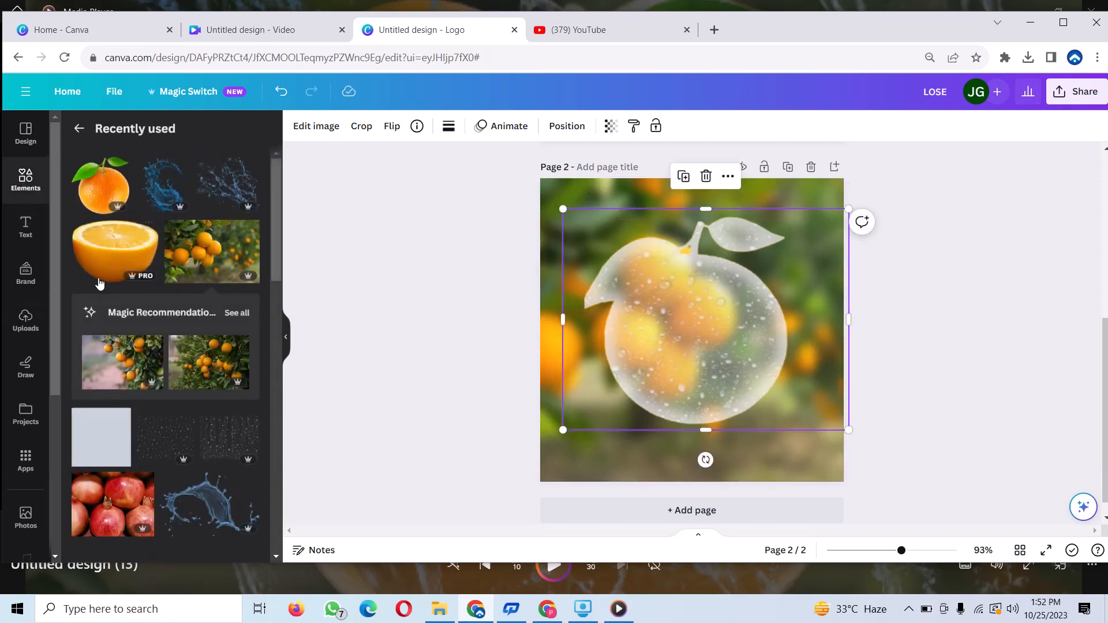
left_click(102, 184)
left_click_drag(687, 329, 685, 320)
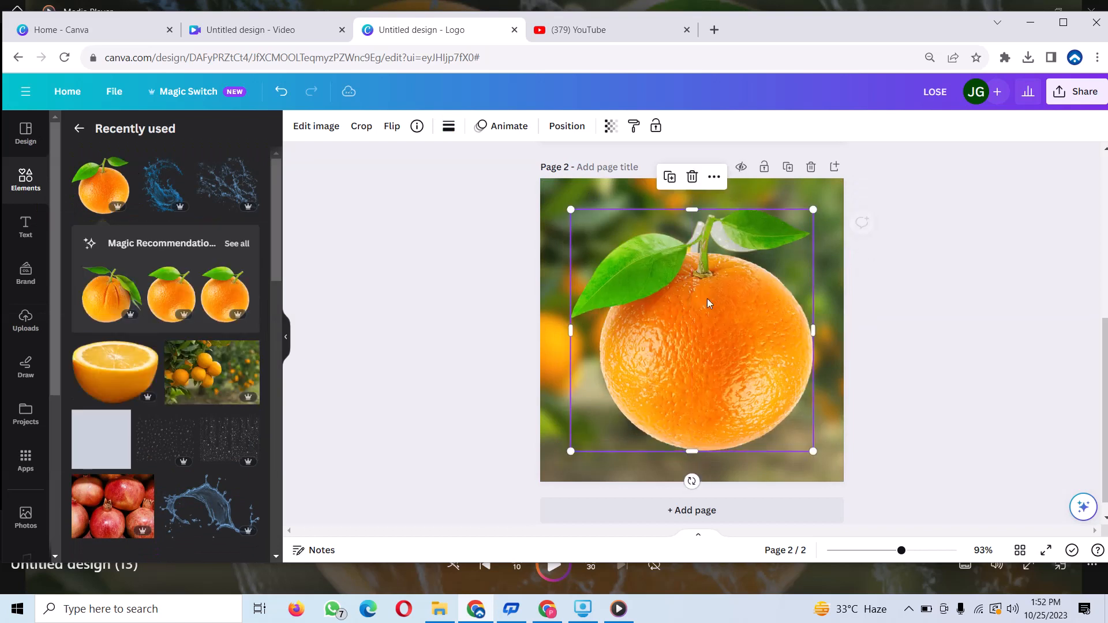
mouse_move(813, 206)
left_mouse_down()
mouse_move(817, 225)
mouse_move(801, 223)
left_mouse_up()
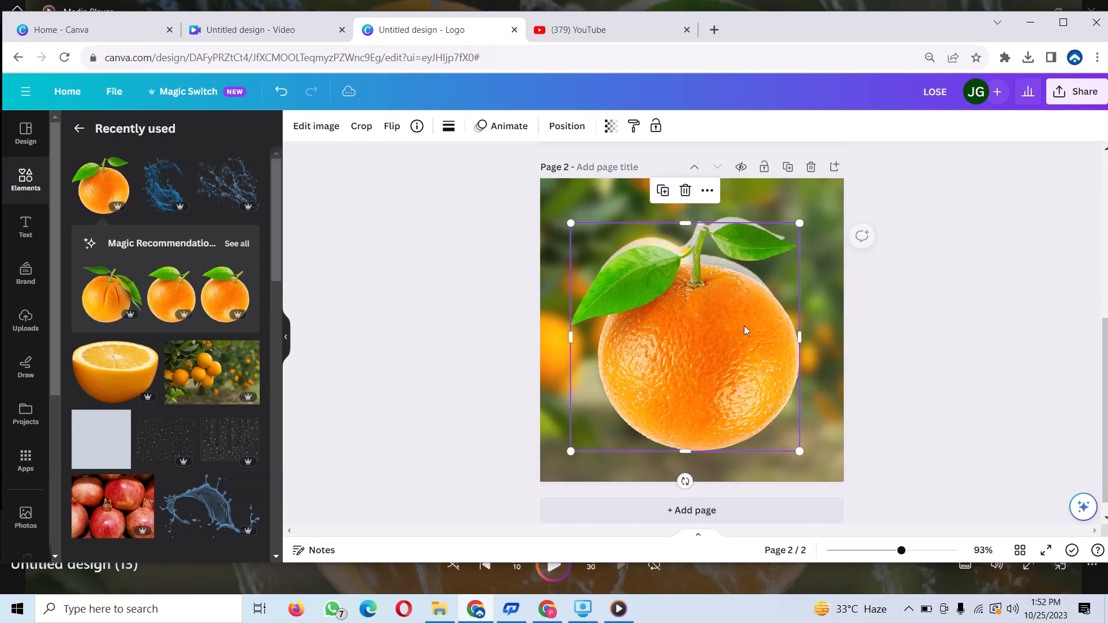
left_click_drag(743, 327, 731, 333)
left_click_drag(807, 216, 788, 216)
left_click_drag(687, 354, 684, 352)
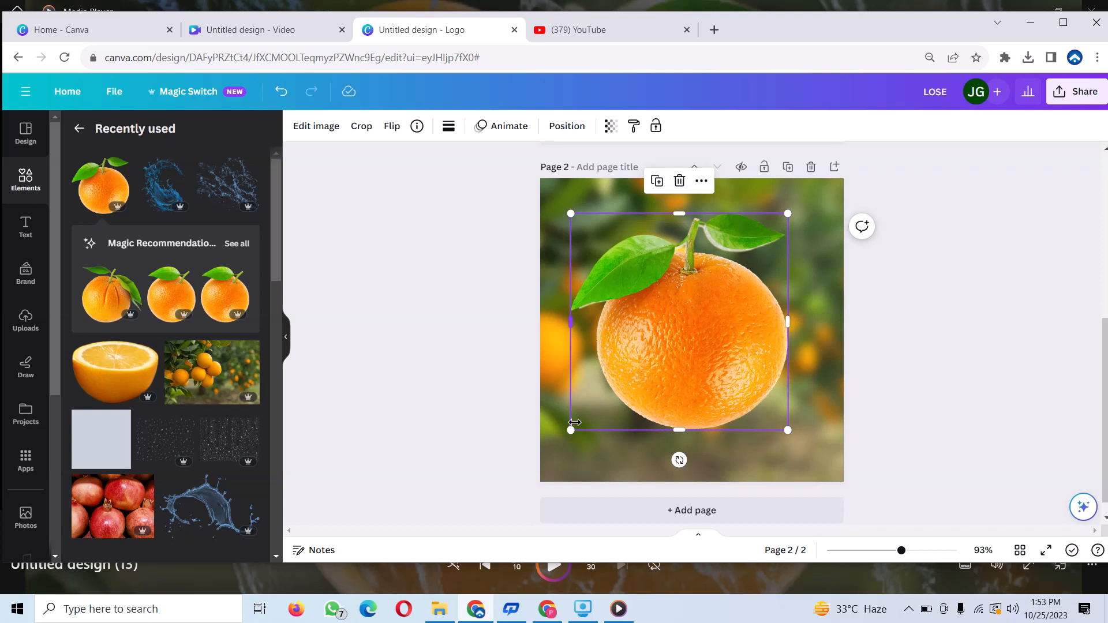
left_click_drag(572, 430, 577, 423)
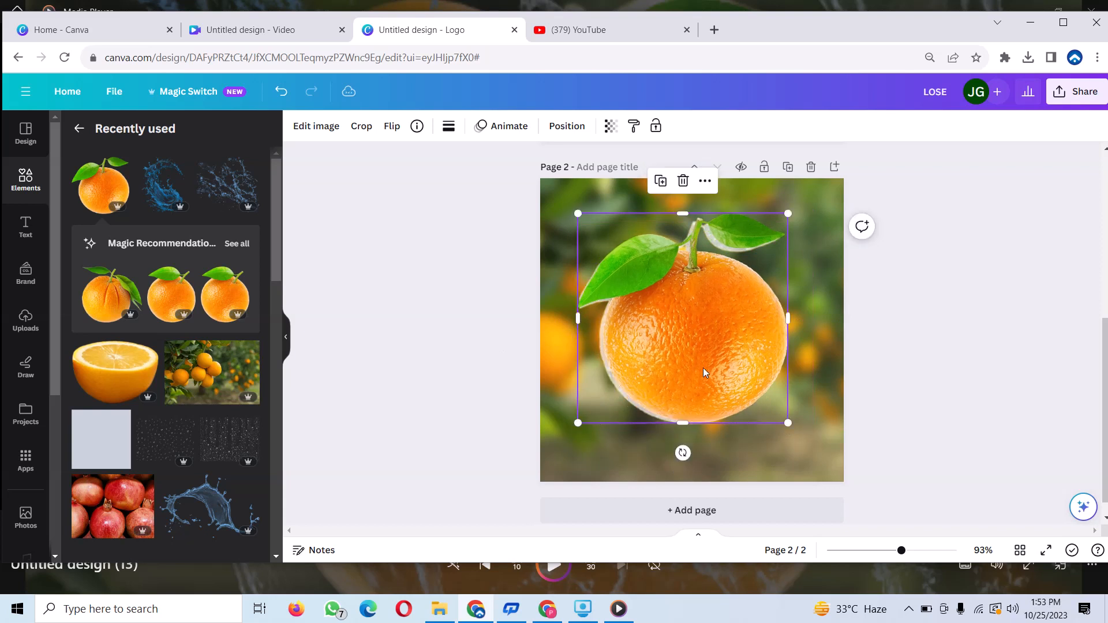
left_click_drag(701, 372, 705, 360)
mouse_move(707, 361)
left_mouse_down()
mouse_move(705, 350)
mouse_move(712, 360)
left_mouse_up()
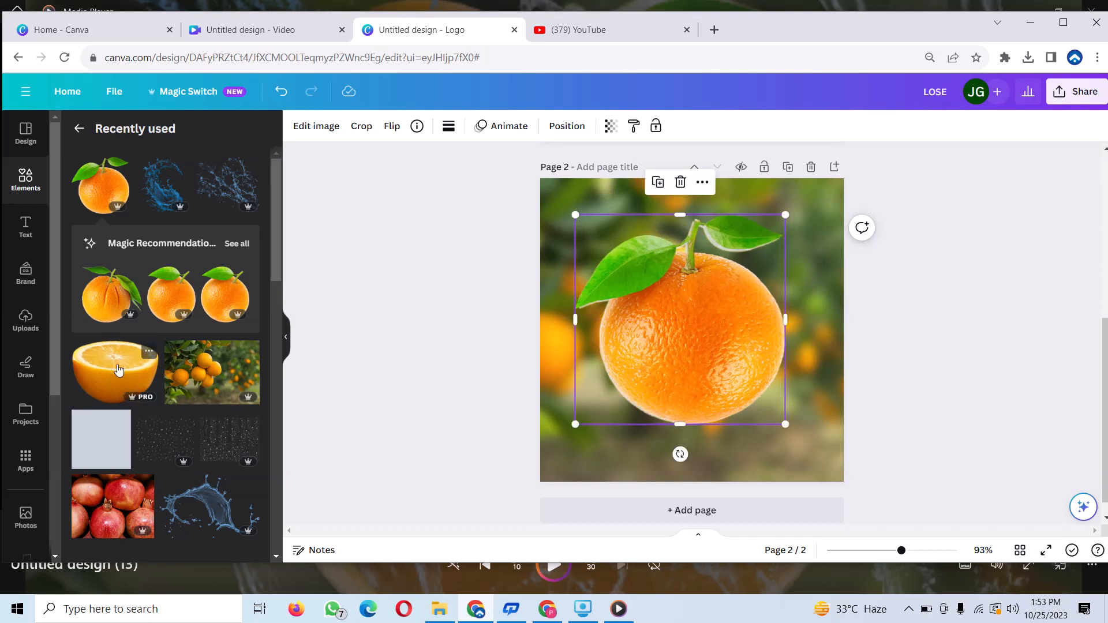
- Add the halved orange from the recently used elements, shrink it, and fit it over the lower part of the whole orange
left_click(116, 376)
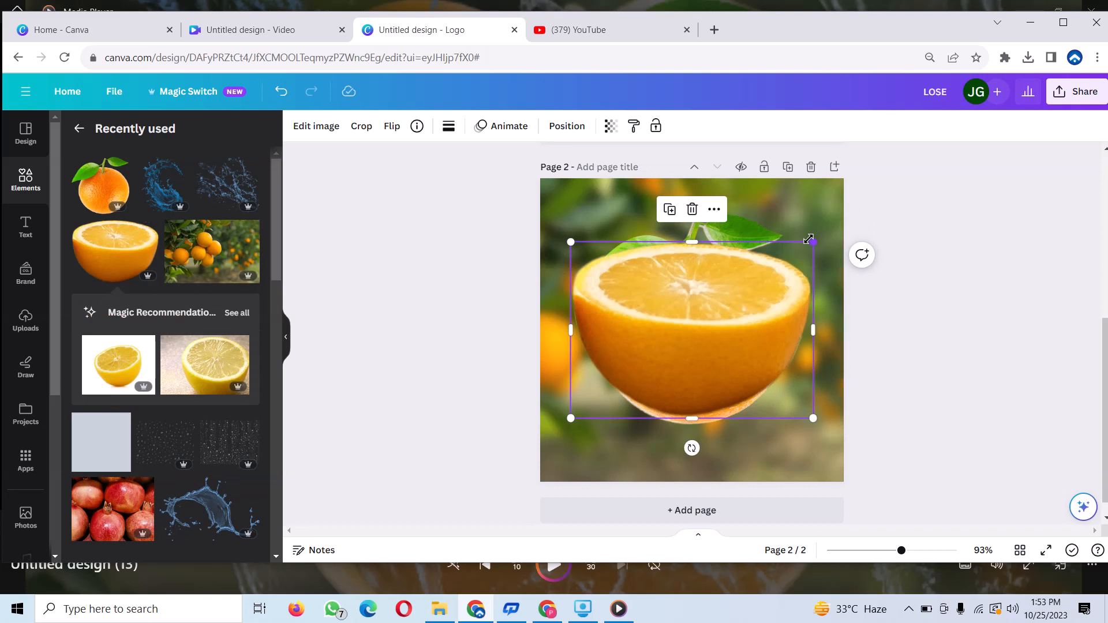
left_click_drag(814, 241, 720, 343)
left_click_drag(671, 387, 720, 396)
right_click(715, 372)
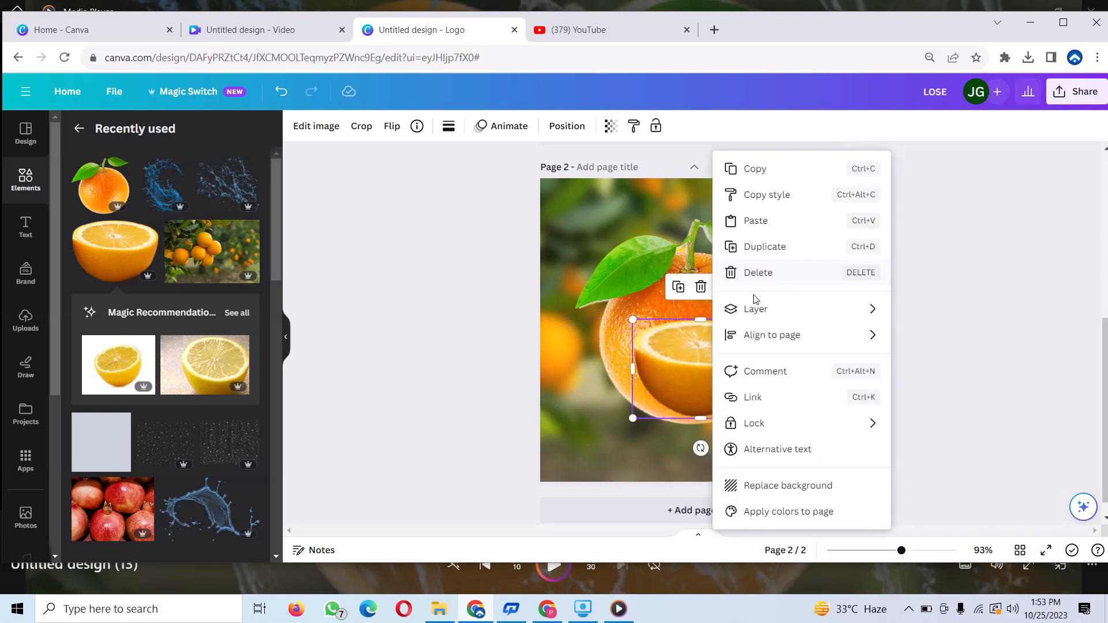
left_click(671, 348)
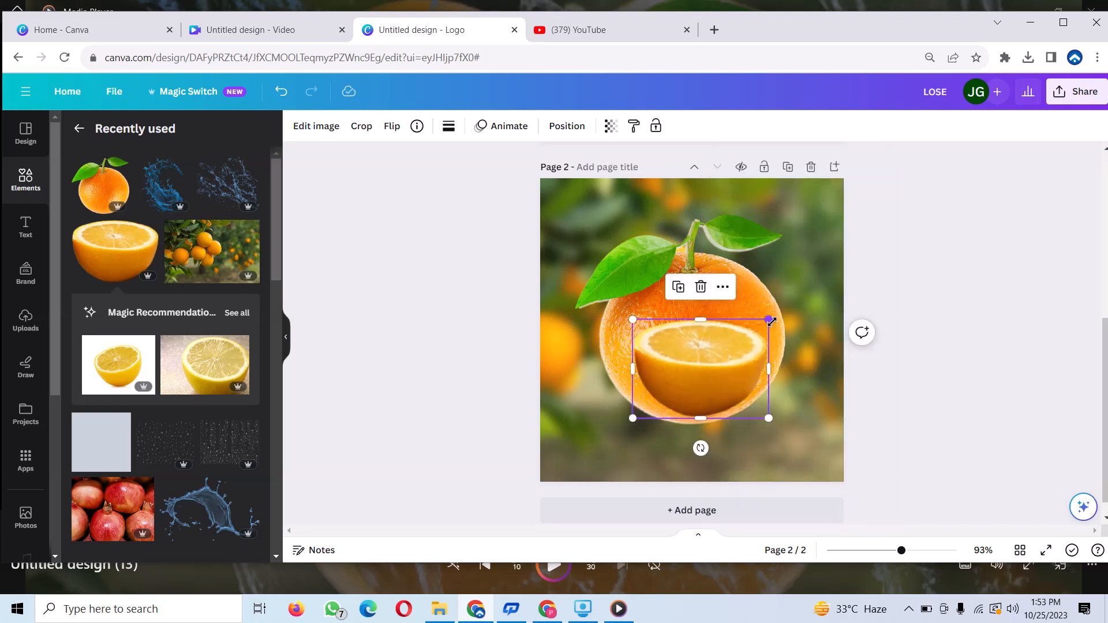
left_click_drag(769, 320, 800, 297)
left_click_drag(760, 348, 732, 364)
- Crop the whole orange from above so only its lower part remains, starting just below the halved orange's rim
left_click(746, 274)
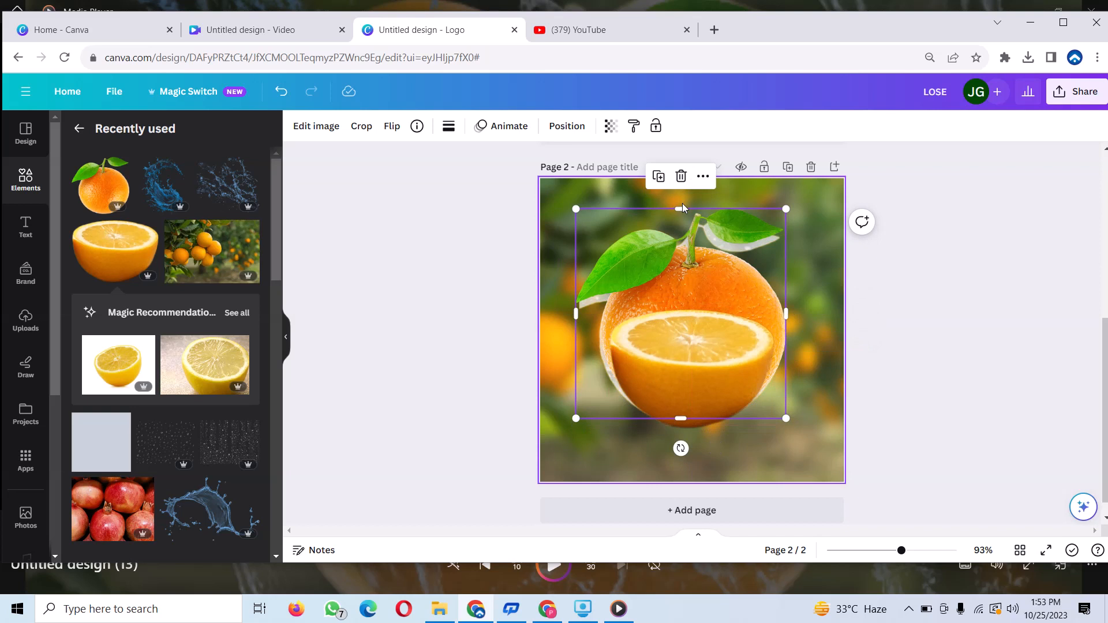
left_click_drag(682, 207, 657, 331)
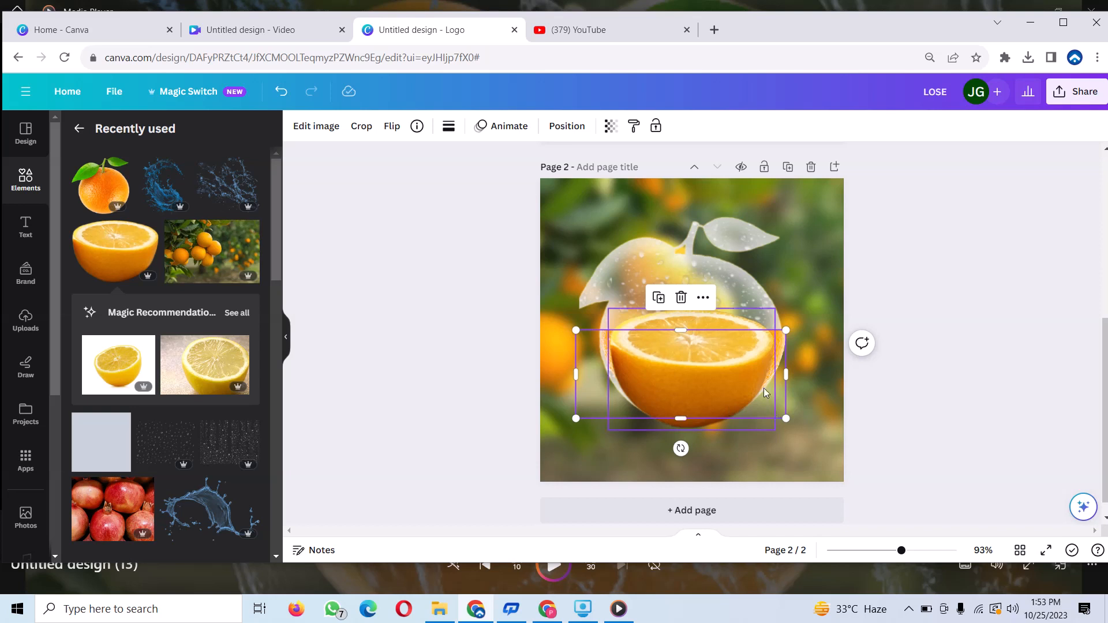
left_click_drag(764, 388, 765, 390)
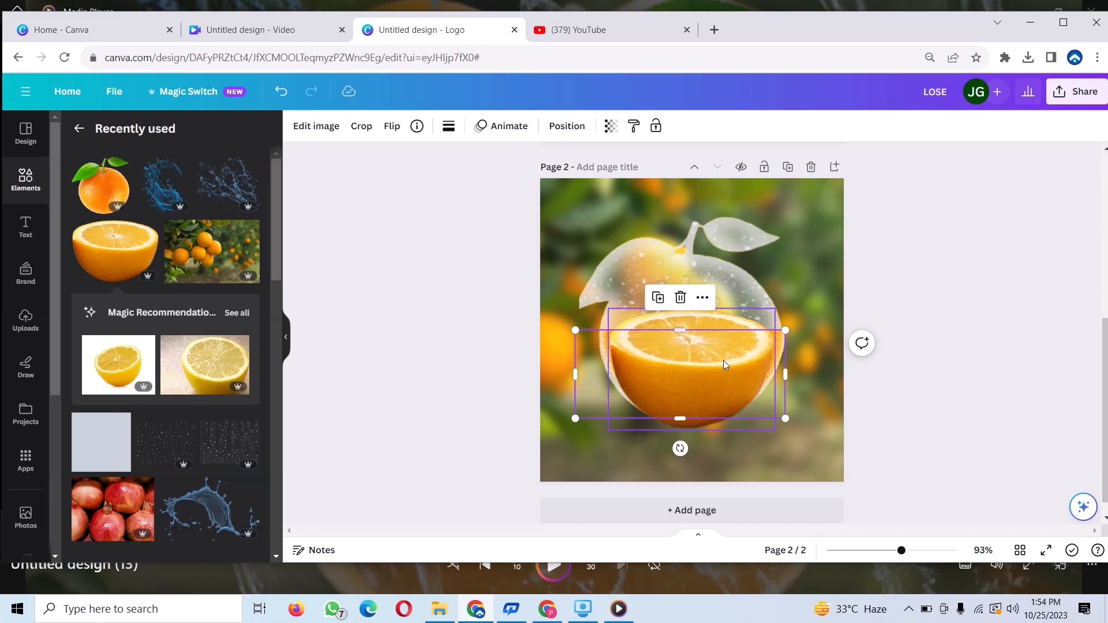
- Set the halved orange's transparency to 67 so it blends with the cropped whole orange beneath it
left_click(604, 131)
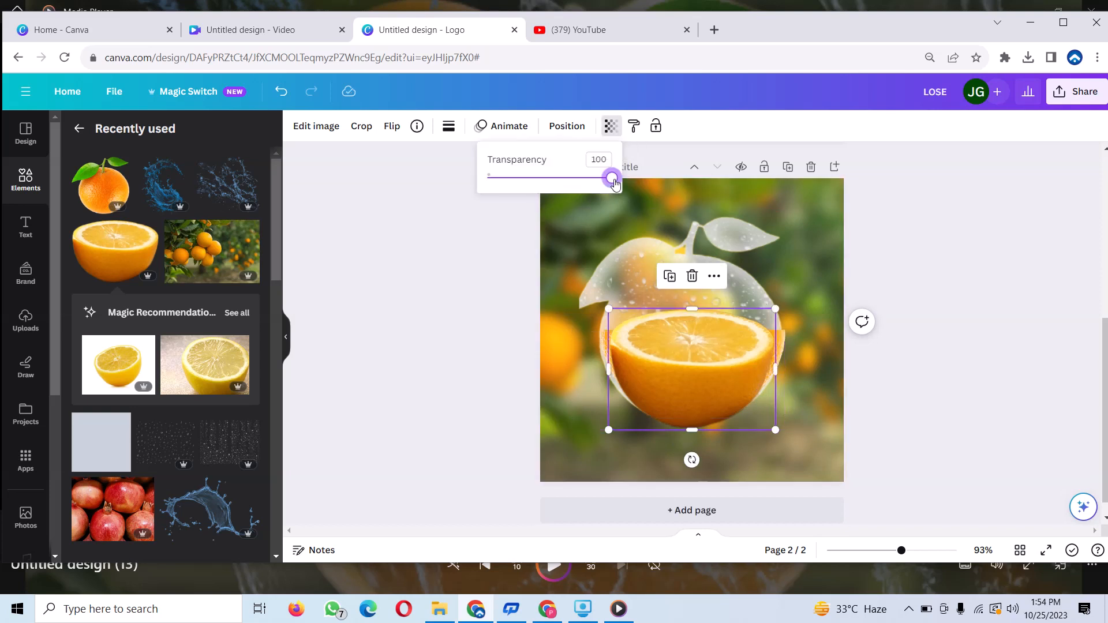
left_click_drag(613, 183, 571, 178)
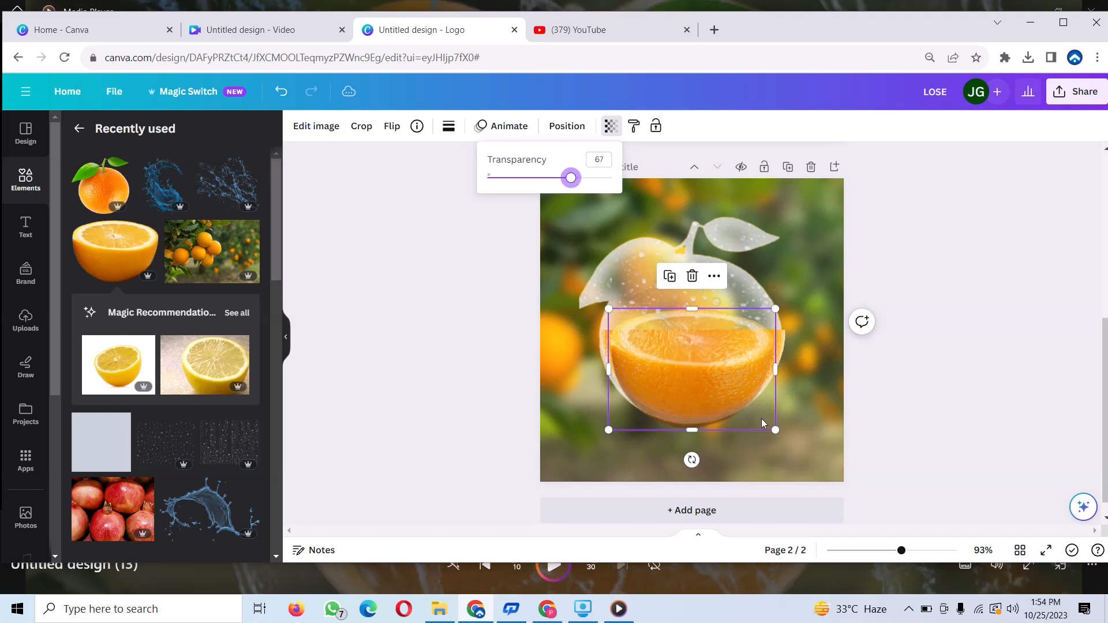
left_click(706, 429)
left_click_drag(701, 426, 706, 423)
left_click(837, 425)
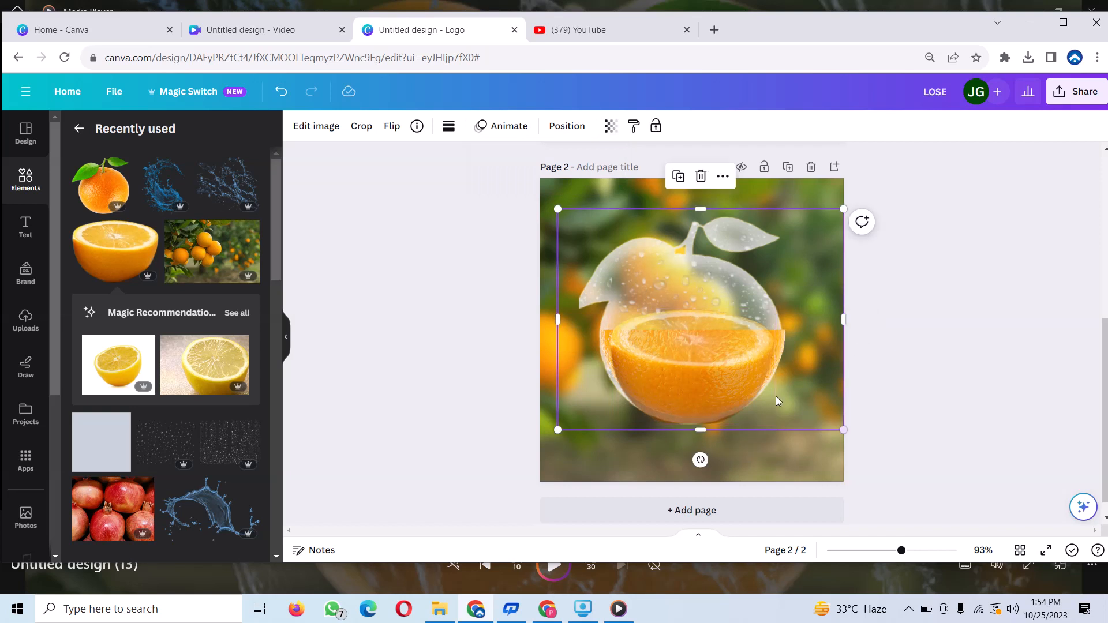
left_click(783, 345)
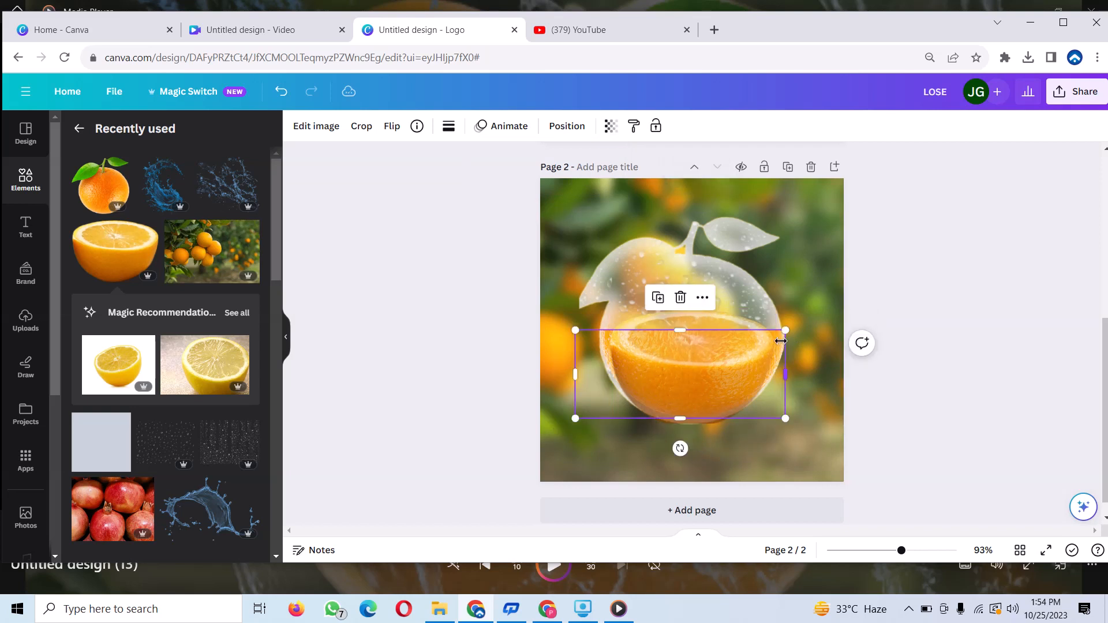
left_click_drag(777, 341, 787, 338)
left_click(787, 262)
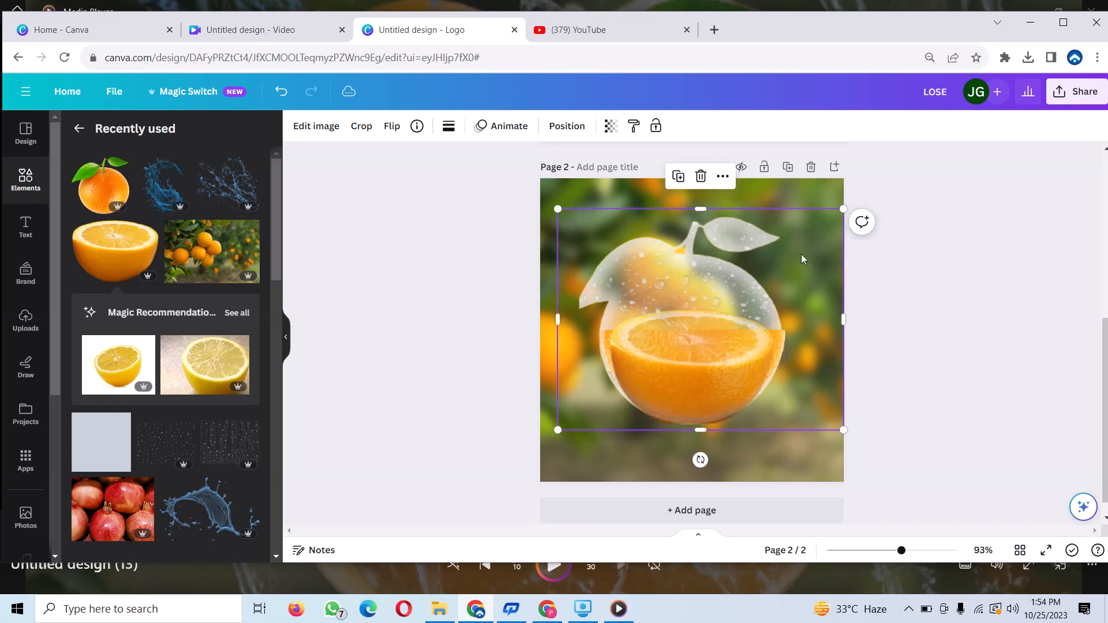
- Add the blue water splash over the upper-left area of page 2 and set its Blur to -76 and Brightness to 100
left_click(229, 182)
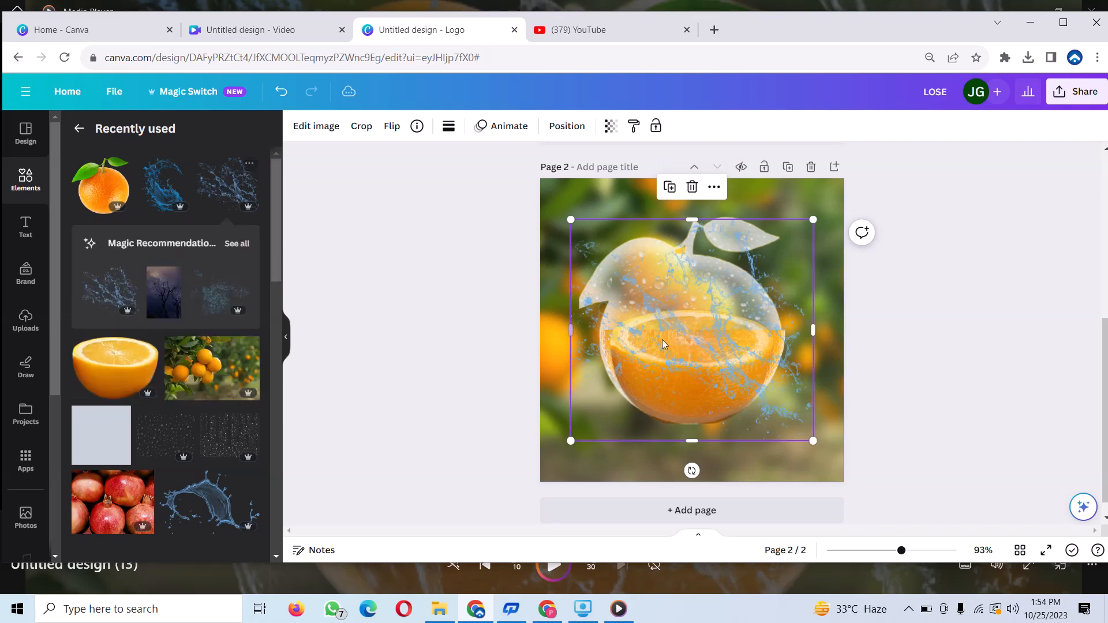
left_click_drag(676, 335, 631, 303)
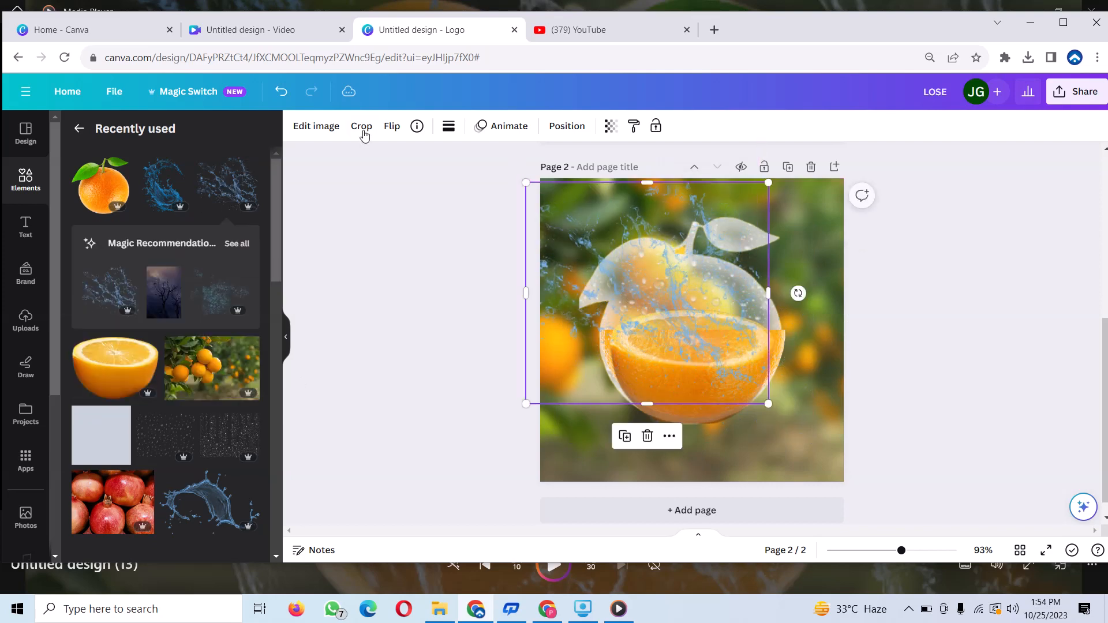
left_click(310, 122)
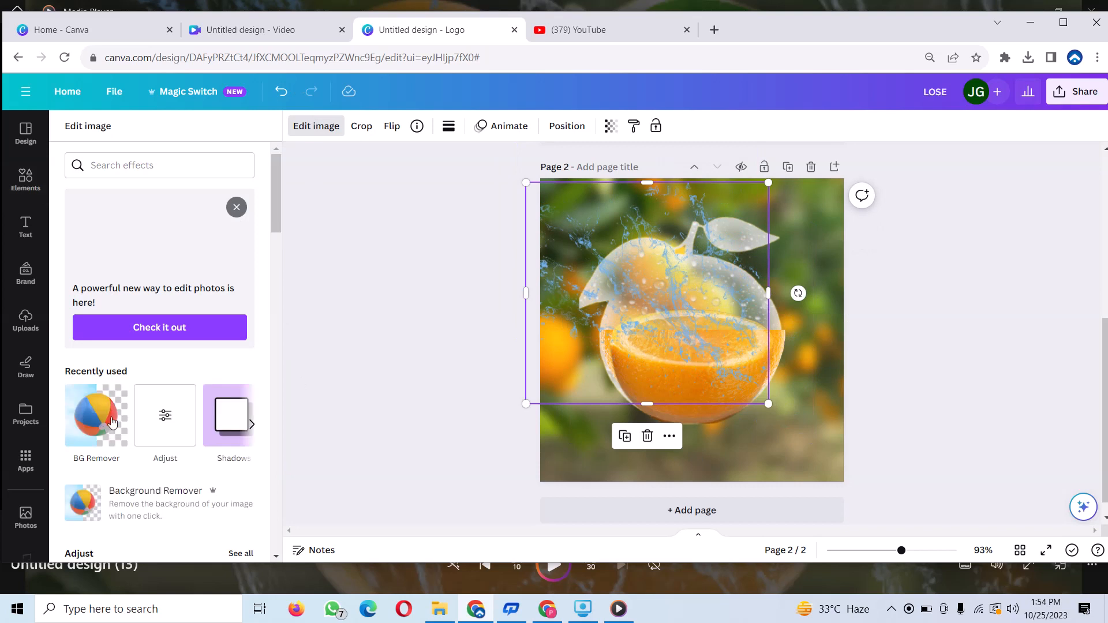
left_click(166, 415)
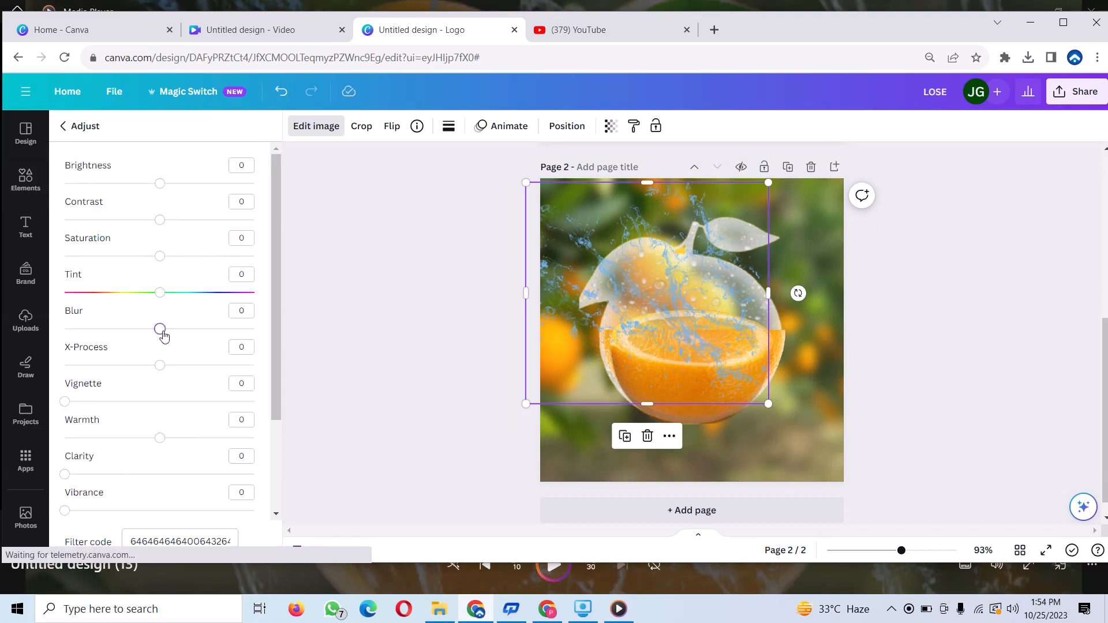
left_click_drag(160, 329, 87, 329)
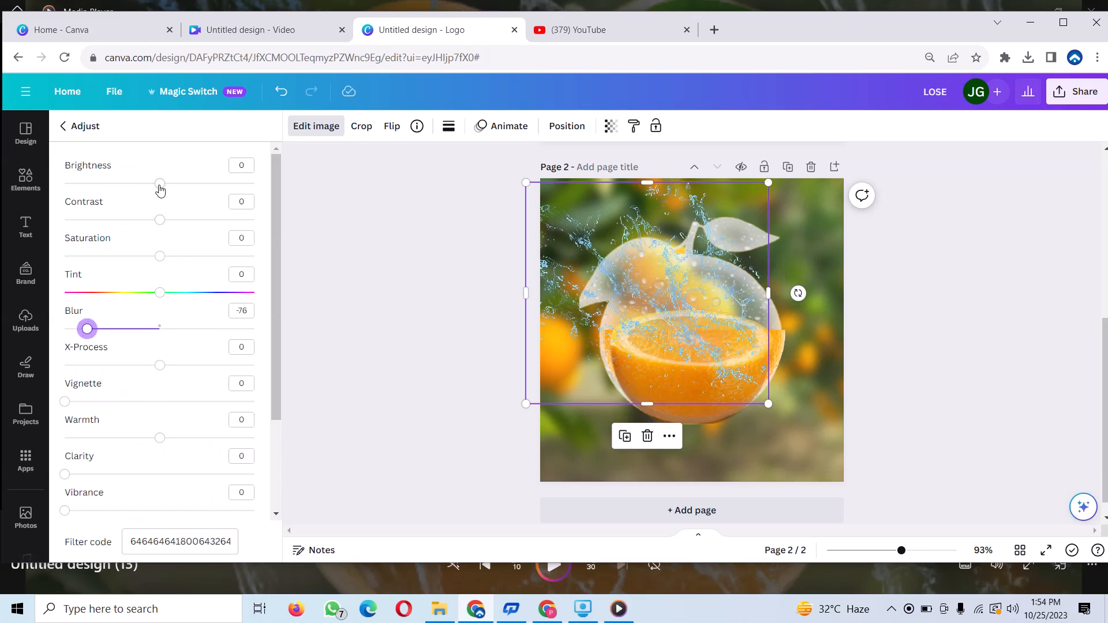
left_click_drag(160, 185, 265, 197)
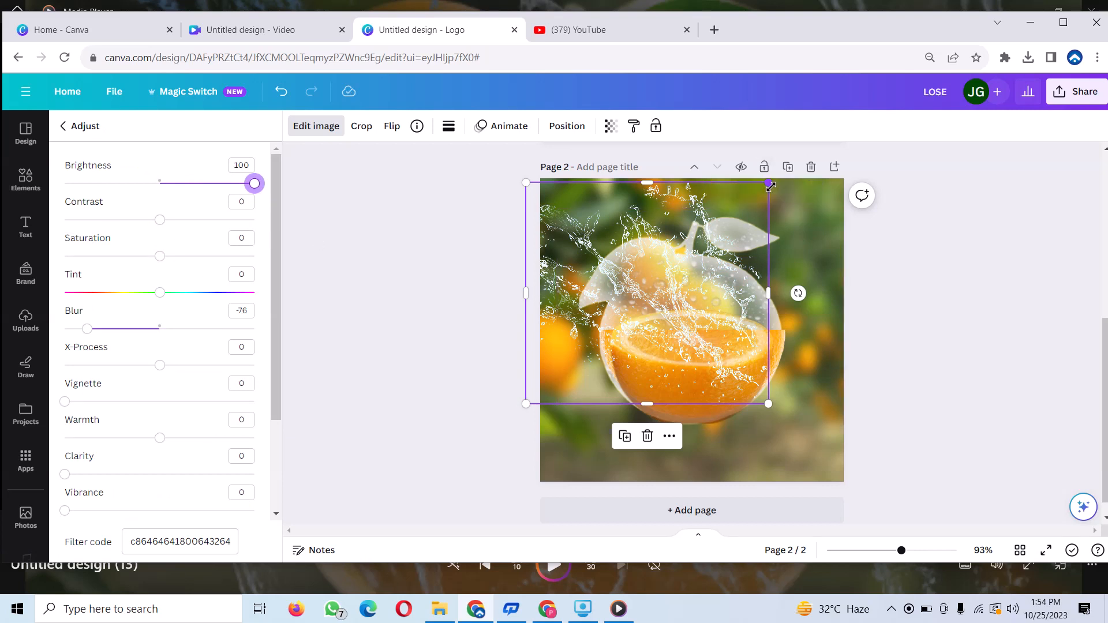
- Scale the white splash down at the page's upper-left corner and place a copy over the lower-right area of the fruit
left_click_drag(772, 185, 634, 304)
left_click_drag(622, 353, 643, 227)
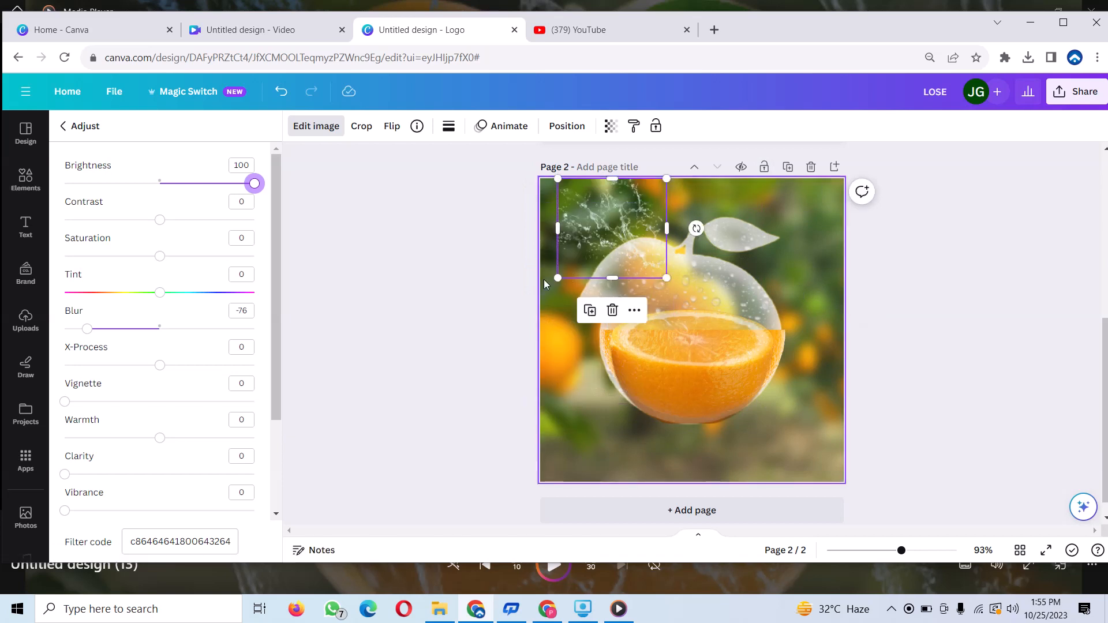
left_click(561, 277)
left_click_drag(561, 277, 491, 338)
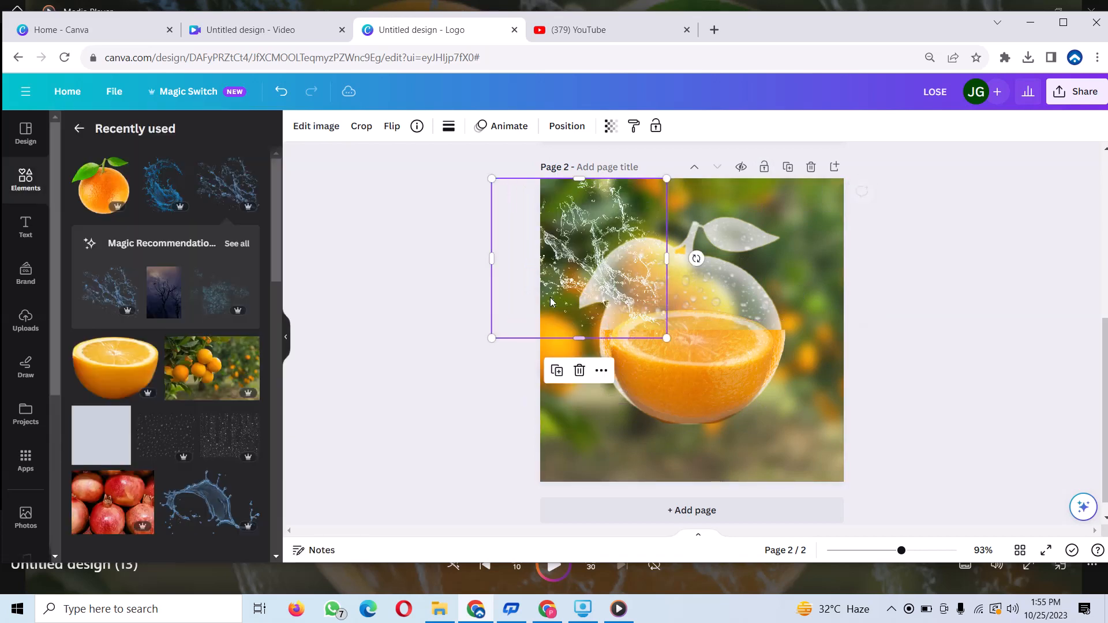
left_click_drag(589, 269, 777, 414)
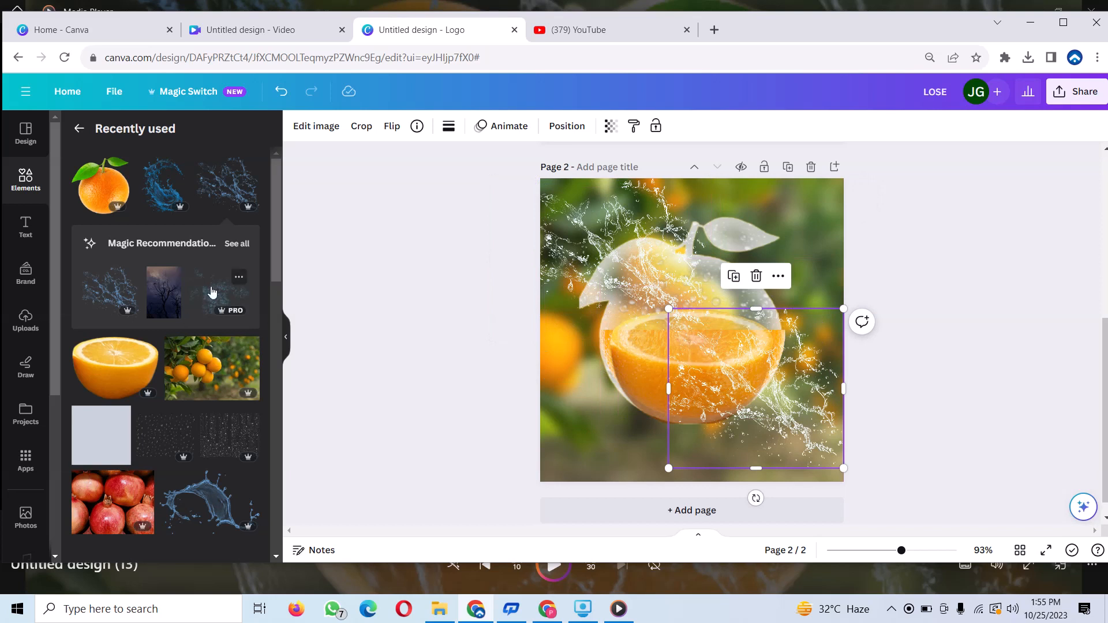
- Add the fine droplet splash from the recommendations over the page's lower-left area, with Blur -100 and Brightness 100
key("ctrl+z")
left_click_drag(627, 320, 538, 379)
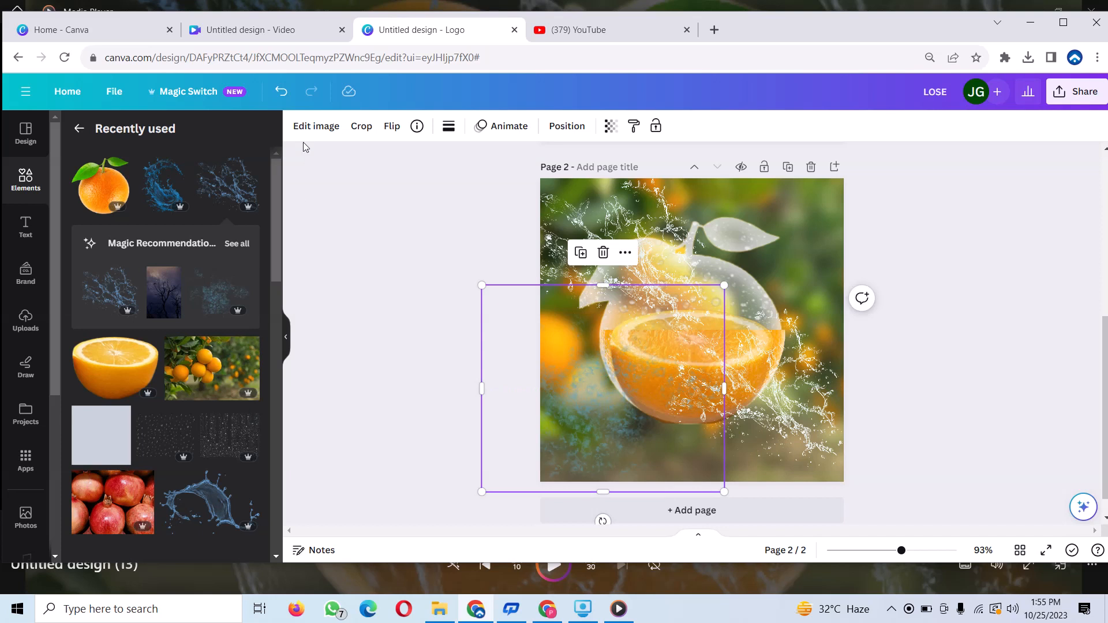
left_click(316, 126)
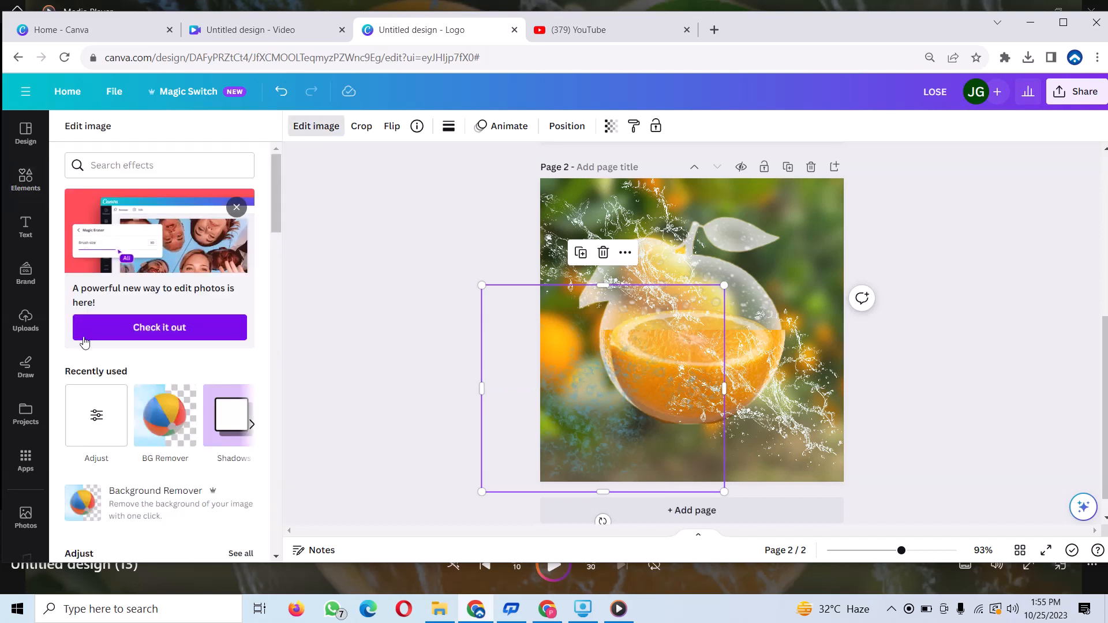
left_click(99, 430)
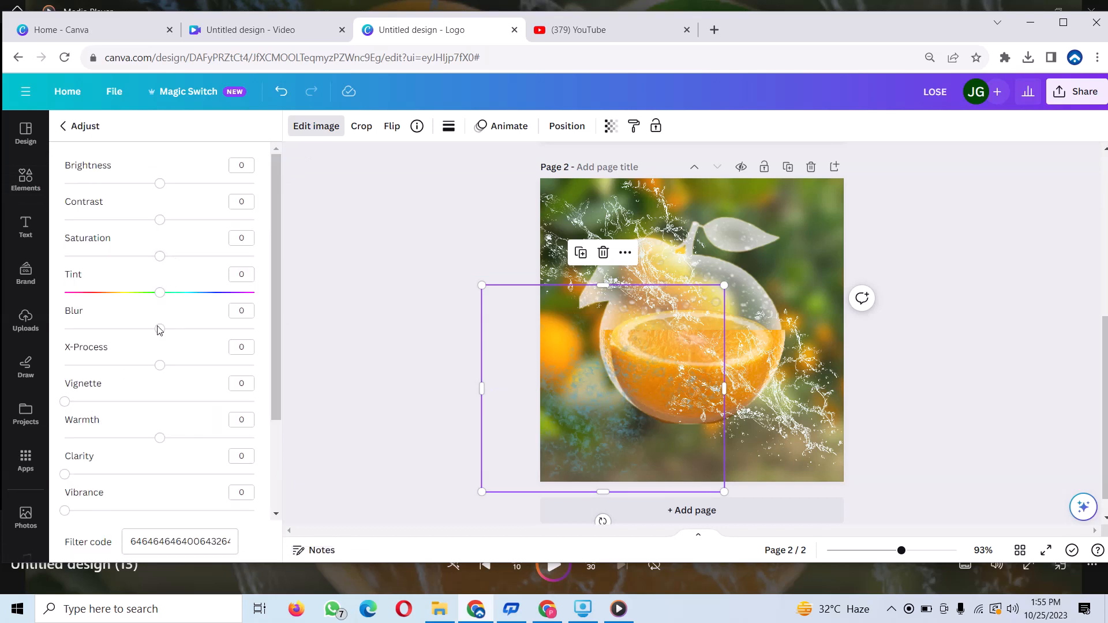
left_click_drag(159, 329, 64, 329)
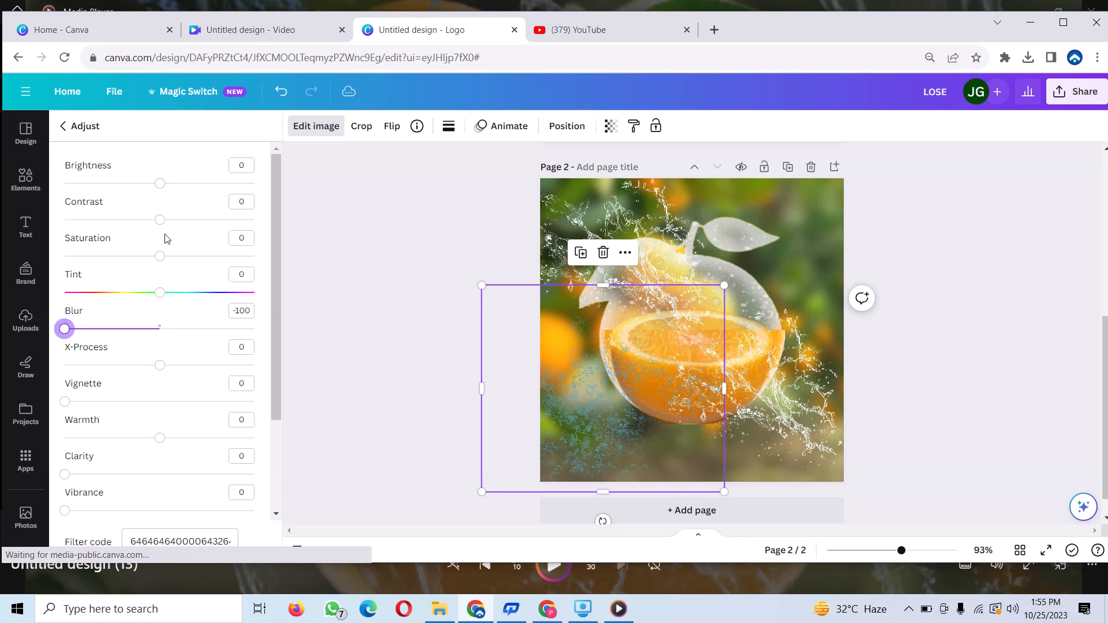
left_click_drag(161, 183, 270, 187)
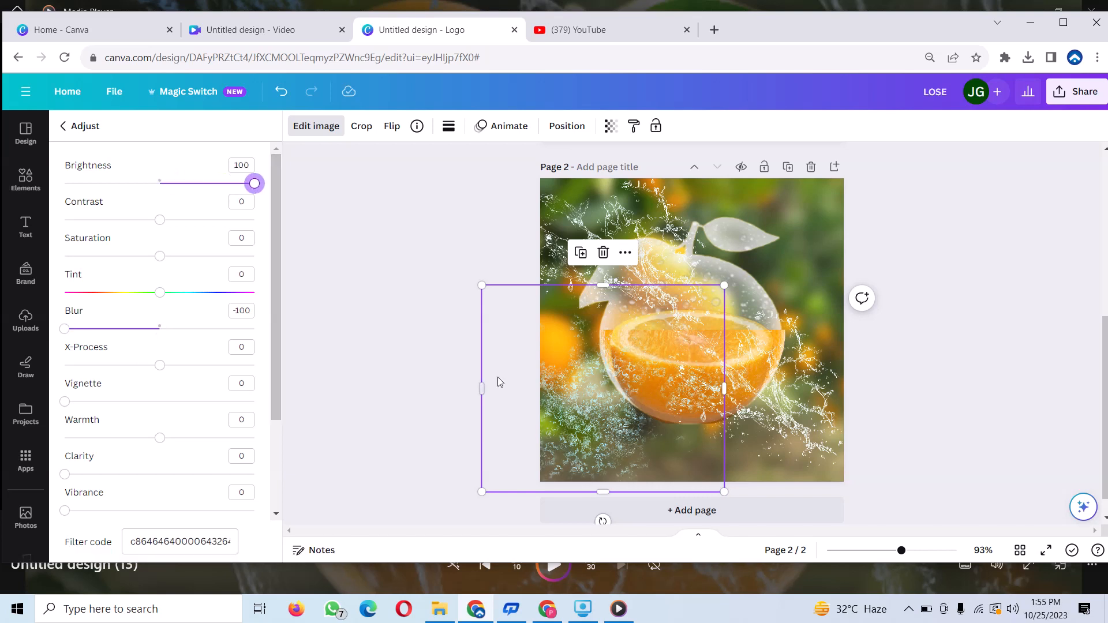
- Duplicate the fine droplet splash and move the copy over the upper-right area of page 2
left_click(581, 252)
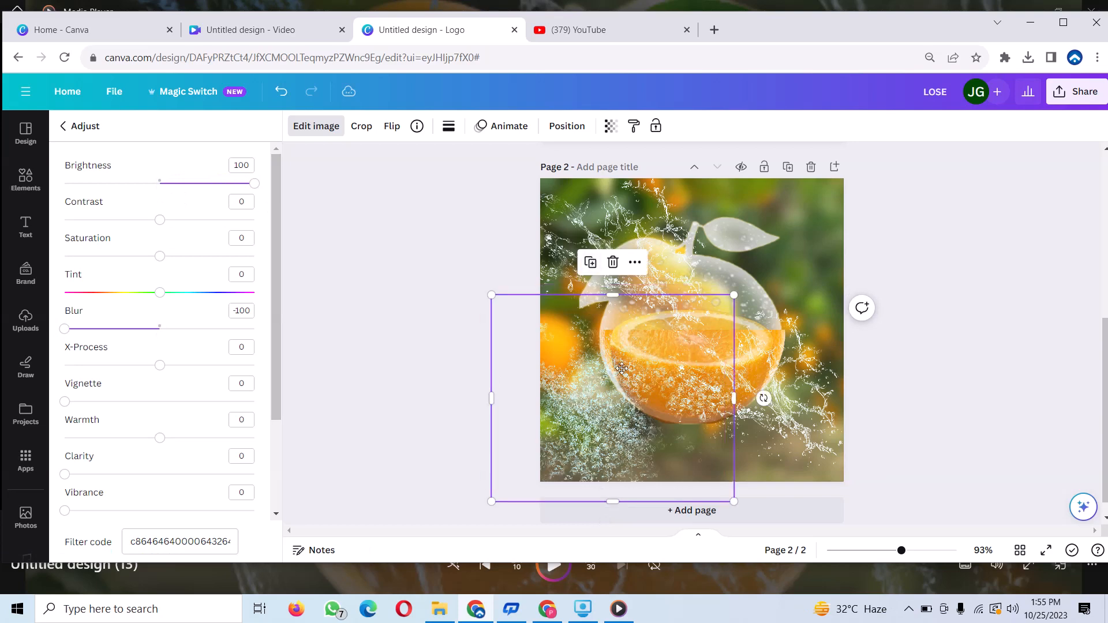
left_click_drag(622, 368, 811, 247)
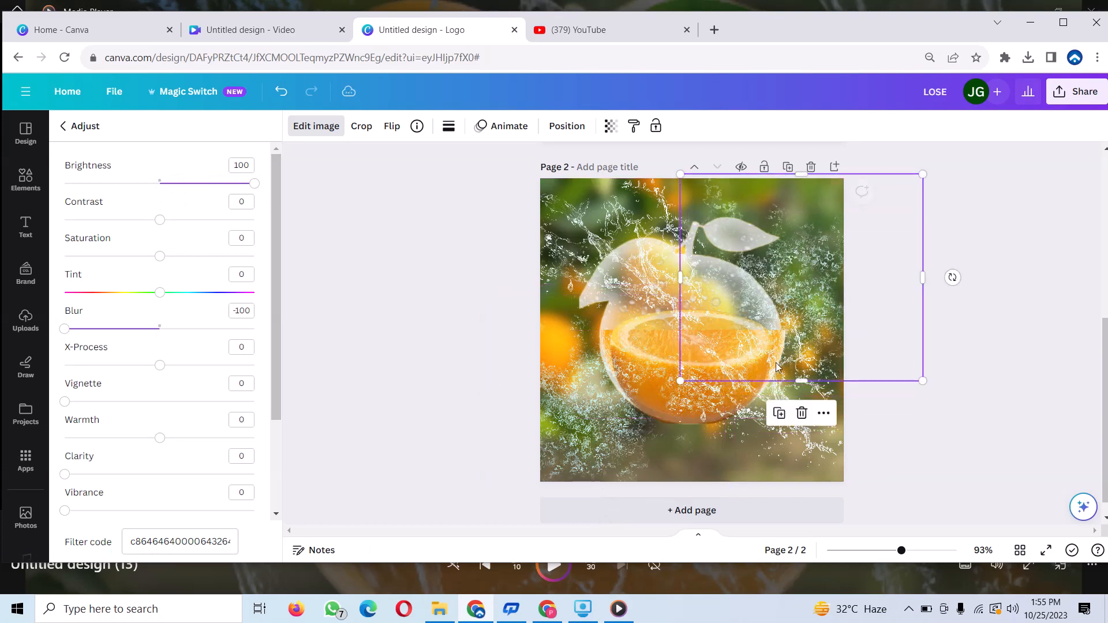
left_click(748, 449)
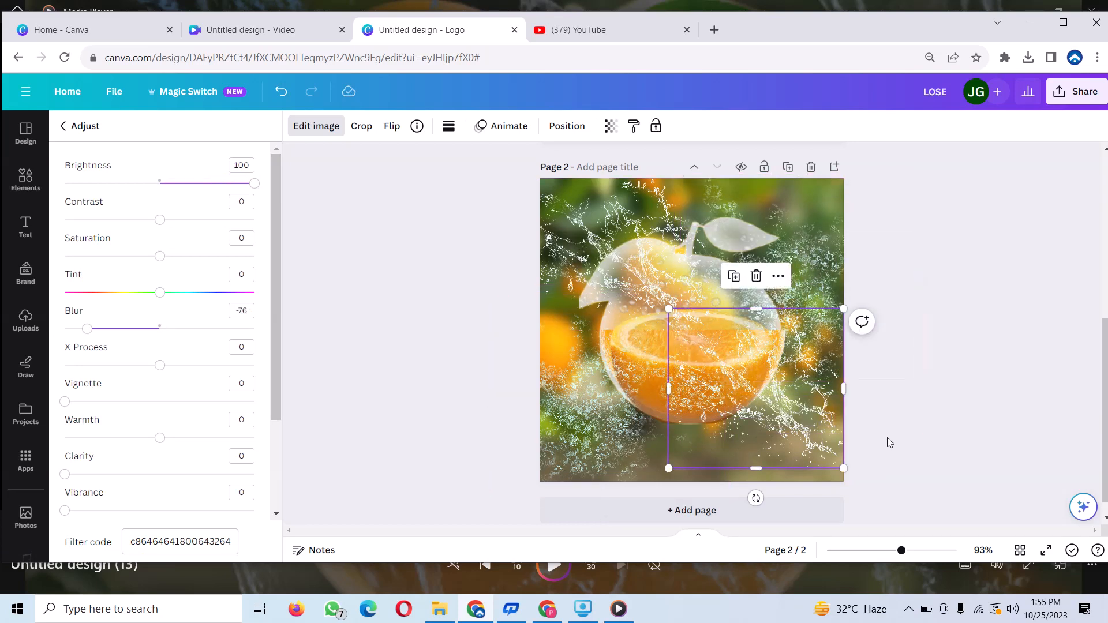
left_click(888, 437)
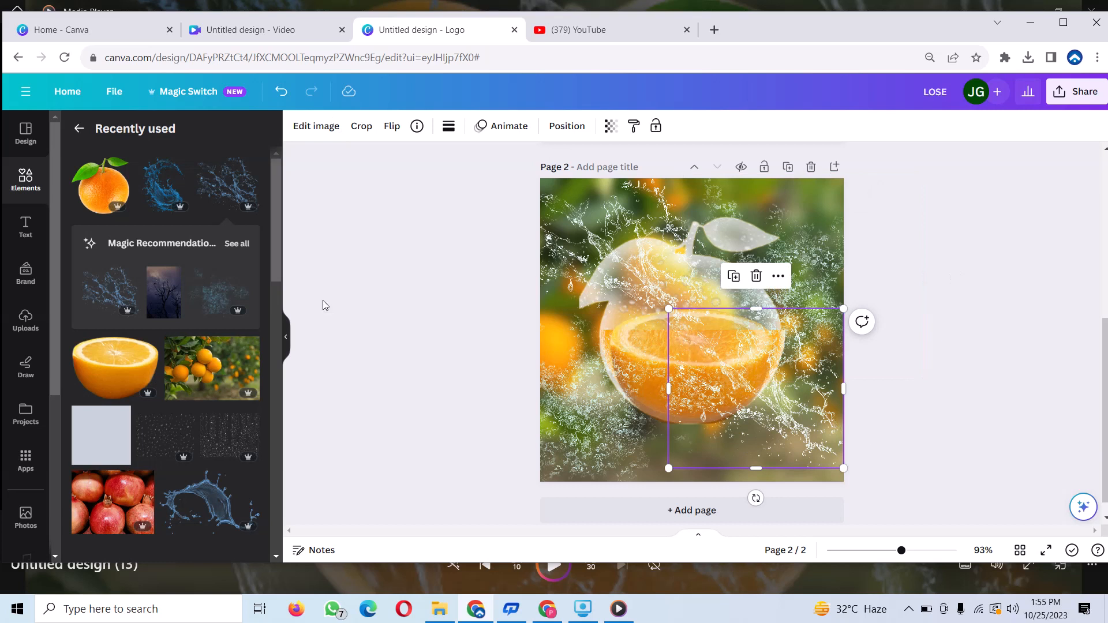
- Add the whole orange with green leaves to page 2, enlarging and positioning it to cover the fruit cutout
left_click(96, 172)
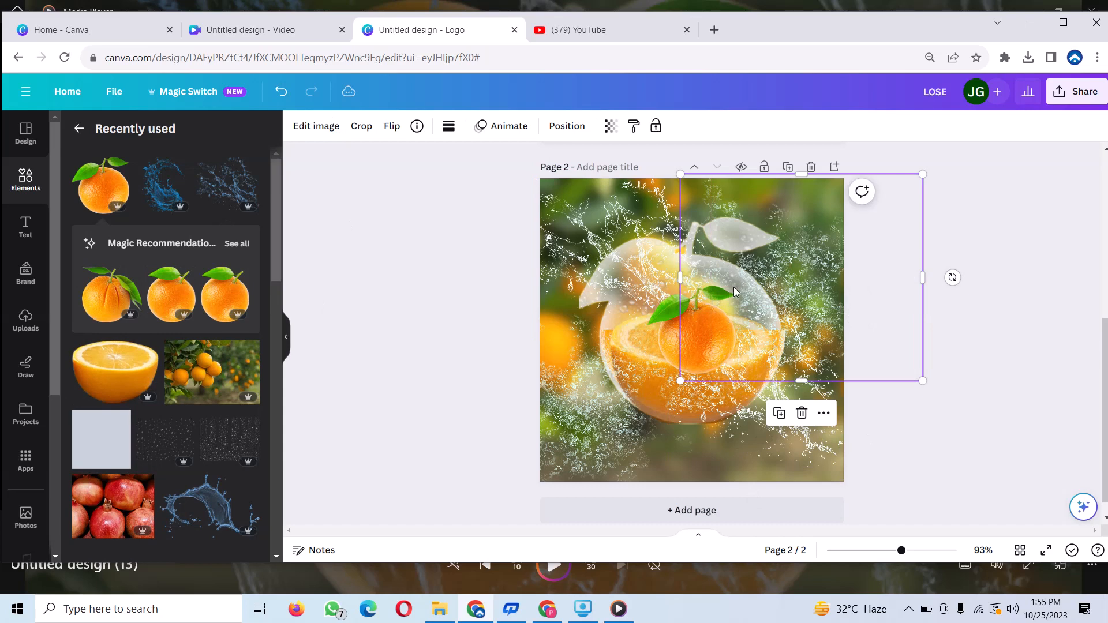
left_click(708, 305)
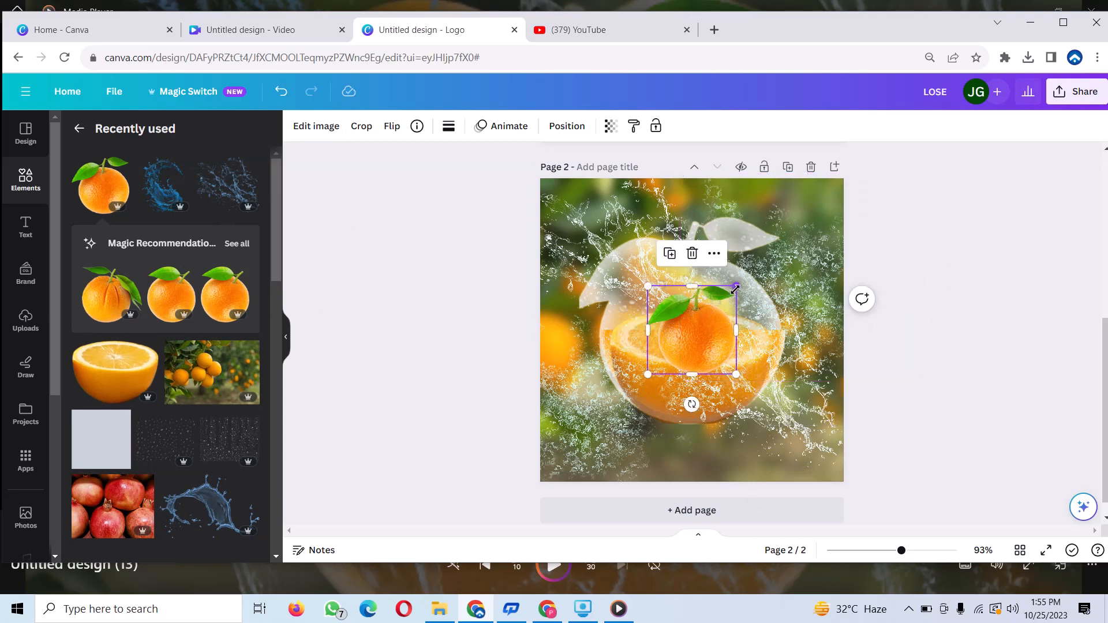
left_click_drag(737, 287, 897, 127)
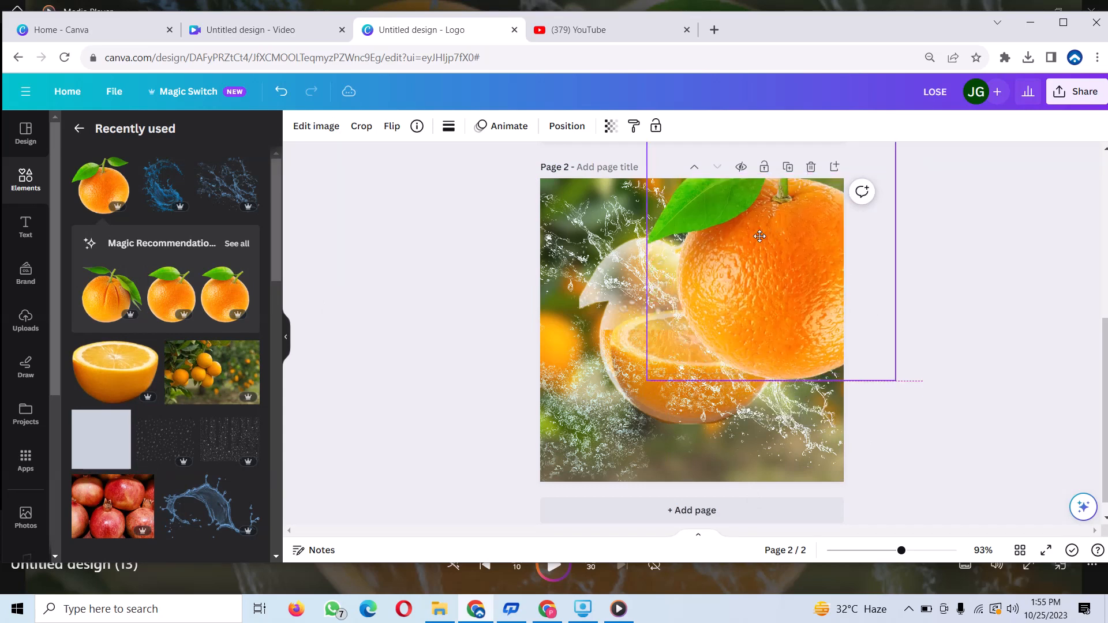
left_click_drag(758, 233, 676, 290)
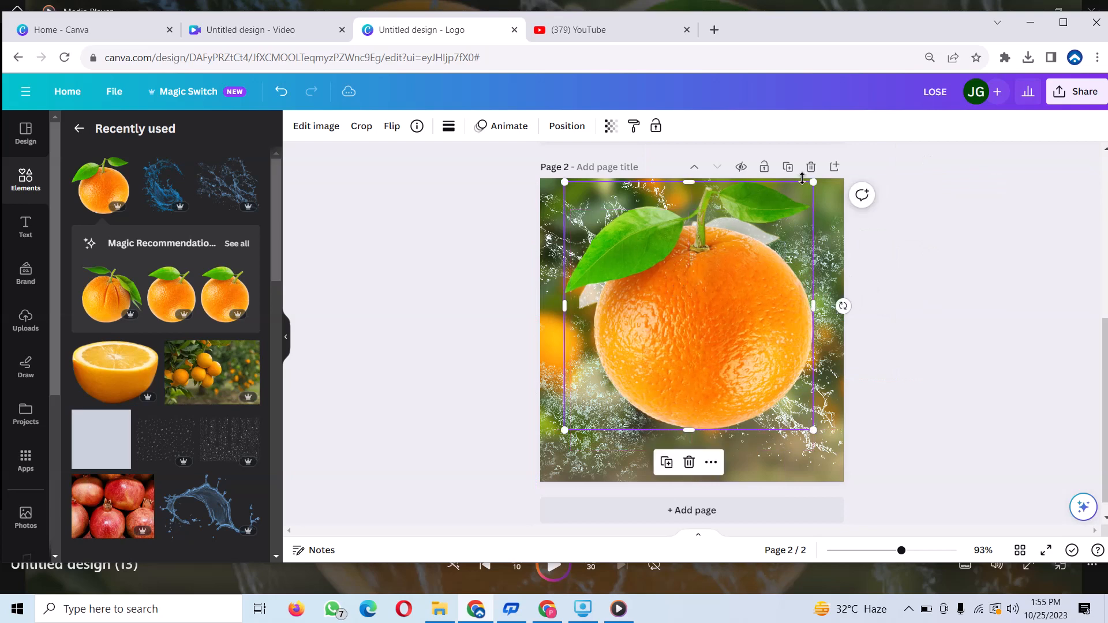
left_click_drag(808, 183, 780, 215)
left_click_drag(656, 304, 662, 303)
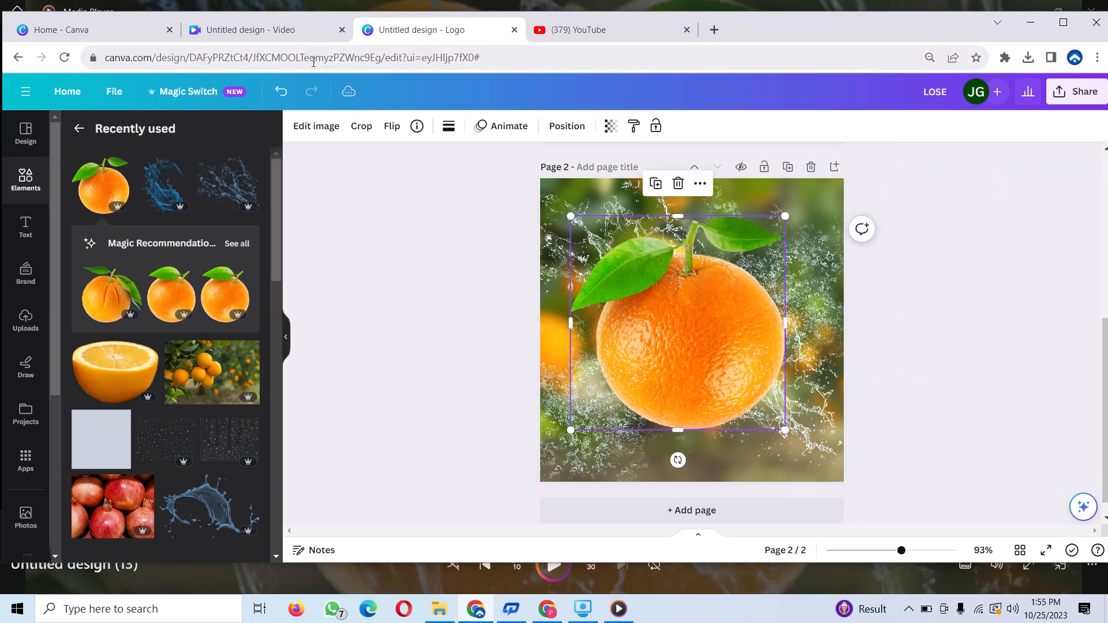
- Update the design to Canva's new photo editor and open the photo editing options for the whole orange
left_click(310, 128)
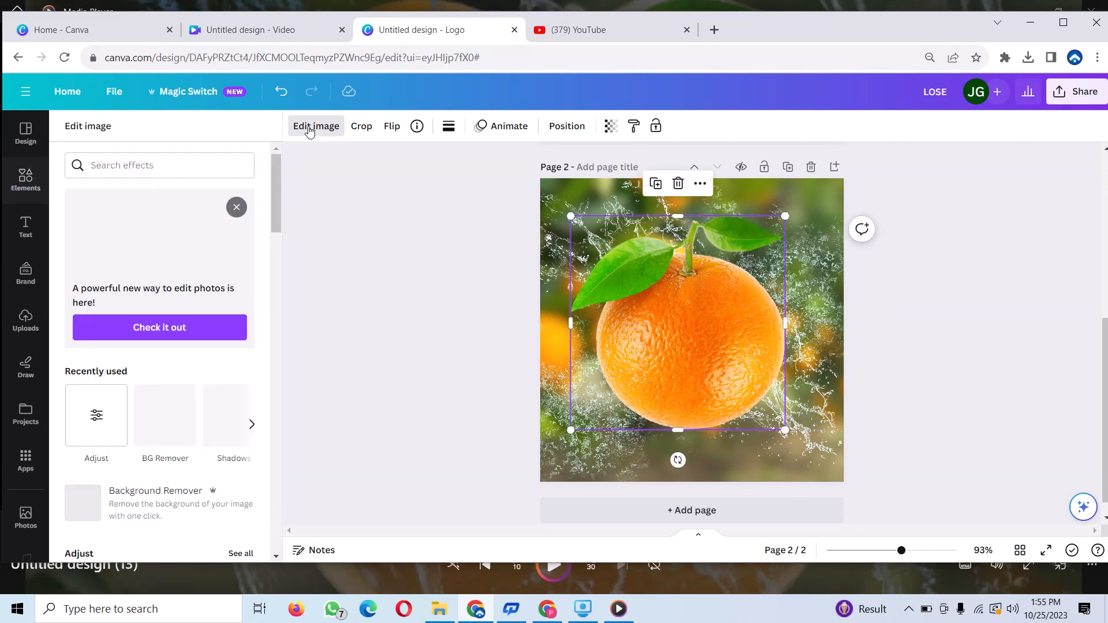
left_click(179, 340)
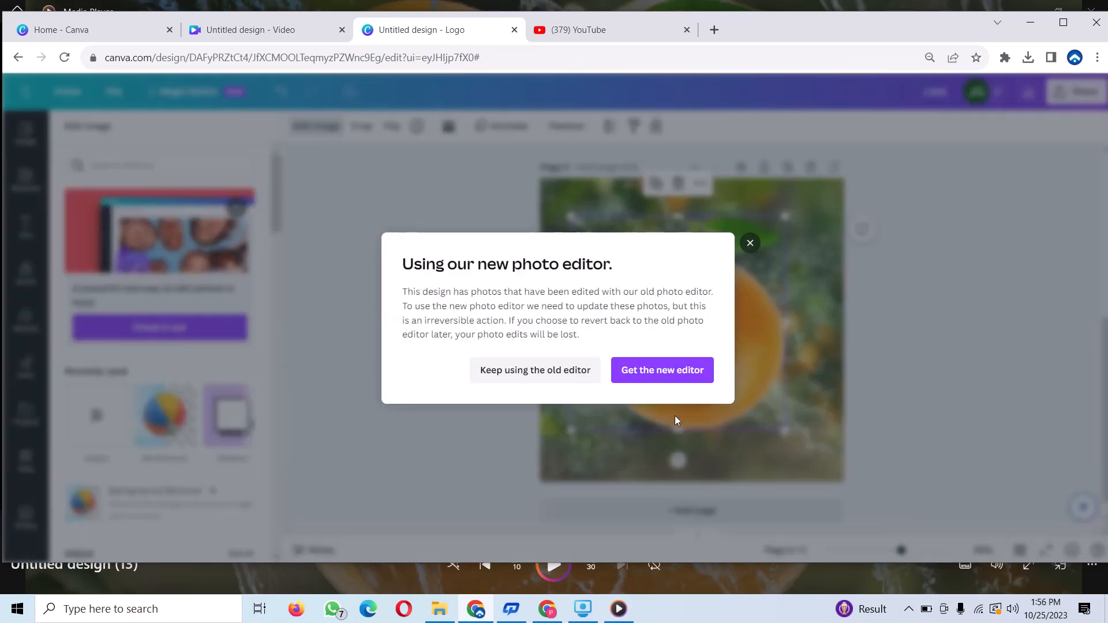
left_click(662, 372)
left_click(316, 126)
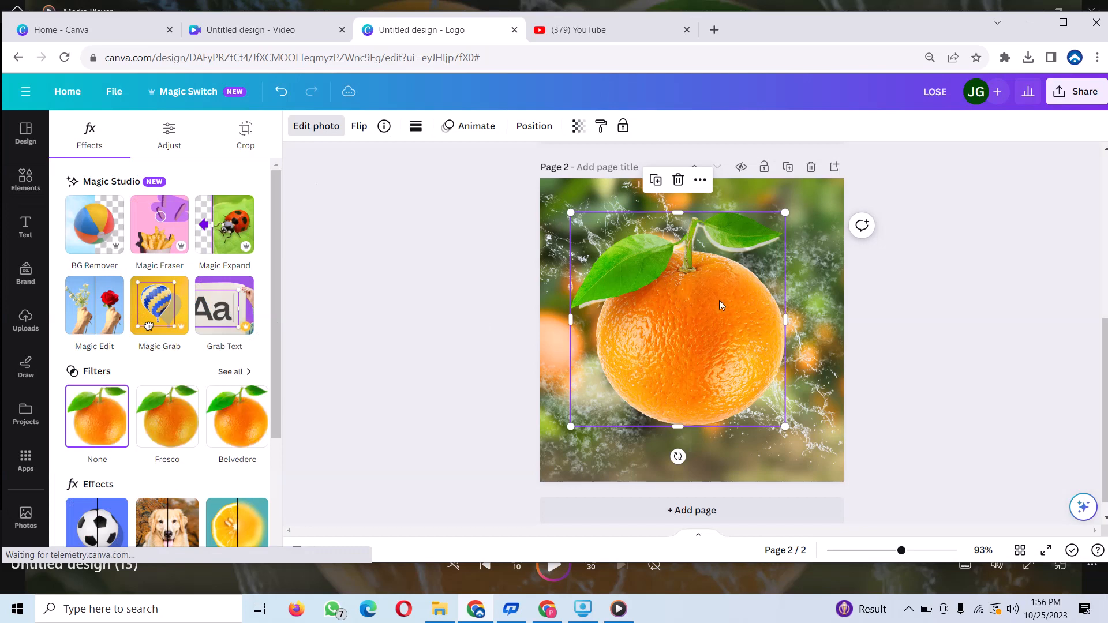
- Erase the orange's body with Magic Eraser, keeping the leaves and stem, and align them with the top of the fruit cutout
left_click(155, 223)
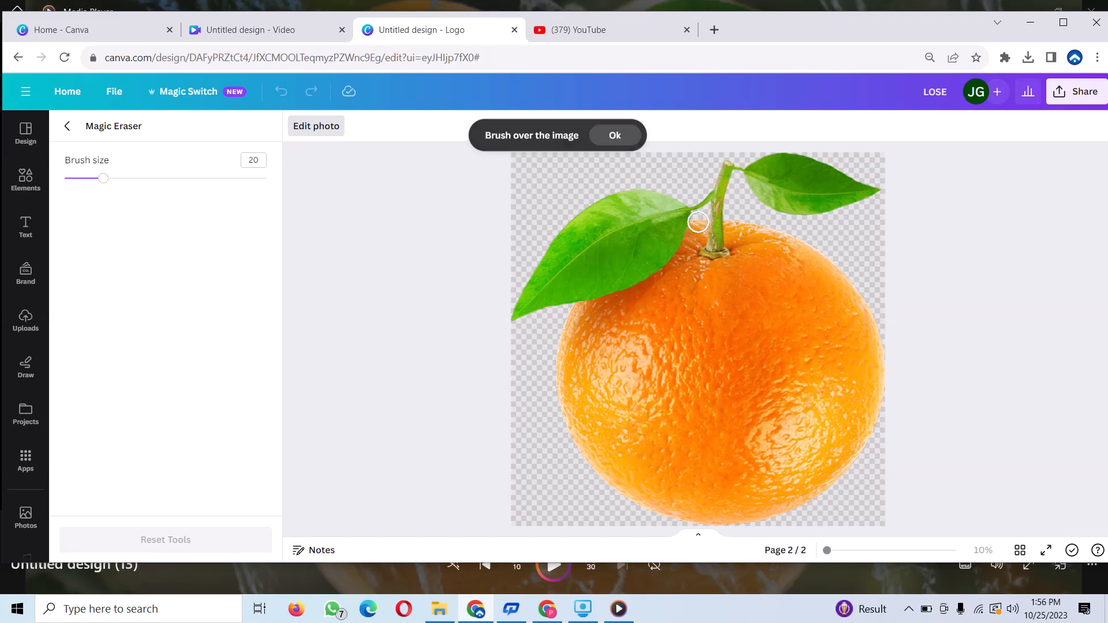
mouse_move(698, 223)
left_mouse_down()
mouse_move(690, 254)
mouse_move(698, 220)
mouse_move(683, 281)
mouse_move(685, 258)
mouse_move(670, 269)
mouse_move(687, 261)
mouse_move(678, 278)
mouse_move(577, 311)
mouse_move(568, 331)
mouse_move(692, 365)
mouse_move(706, 314)
mouse_move(700, 269)
mouse_move(681, 254)
mouse_move(745, 277)
mouse_move(700, 260)
mouse_move(736, 250)
left_mouse_up()
mouse_move(734, 234)
left_mouse_down()
mouse_move(827, 271)
mouse_move(759, 261)
mouse_move(760, 248)
mouse_move(821, 277)
mouse_move(713, 493)
mouse_move(834, 486)
mouse_move(746, 505)
mouse_move(614, 468)
mouse_move(570, 470)
mouse_move(644, 506)
mouse_move(758, 519)
mouse_move(731, 511)
mouse_move(778, 507)
mouse_move(845, 477)
mouse_move(721, 404)
mouse_move(798, 370)
mouse_move(679, 400)
mouse_move(809, 368)
mouse_move(767, 442)
left_mouse_up()
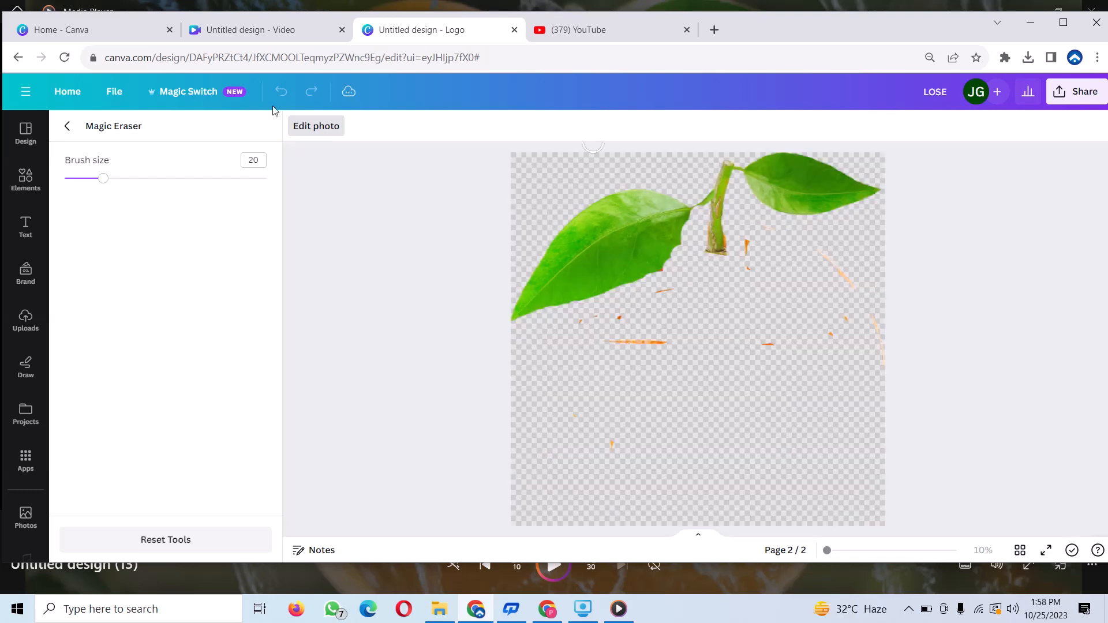
left_click(67, 126)
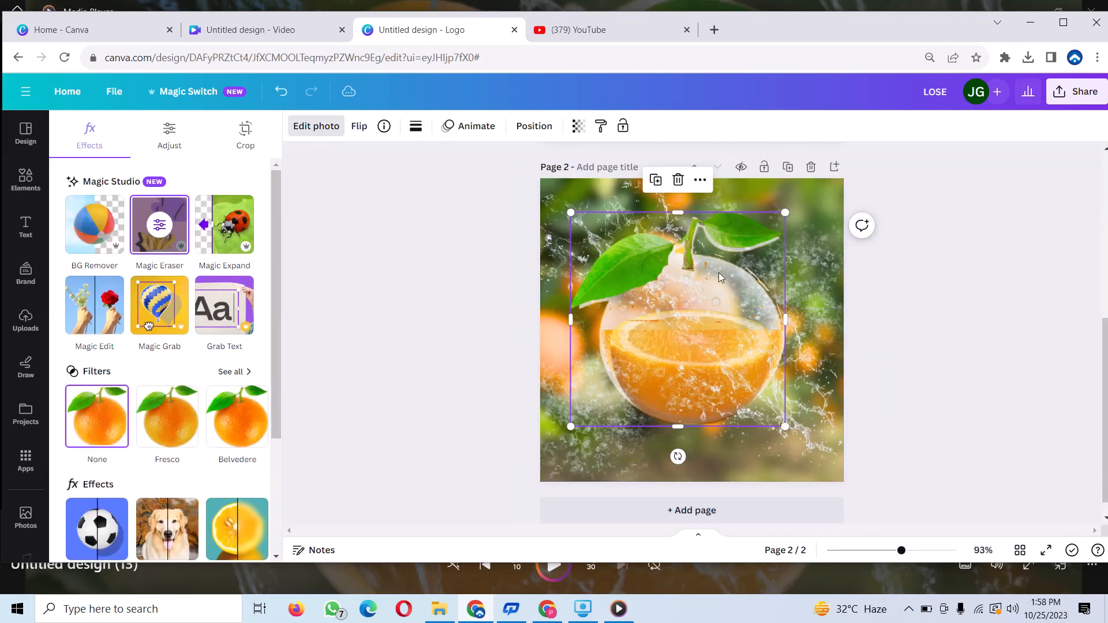
left_click_drag(706, 265, 702, 262)
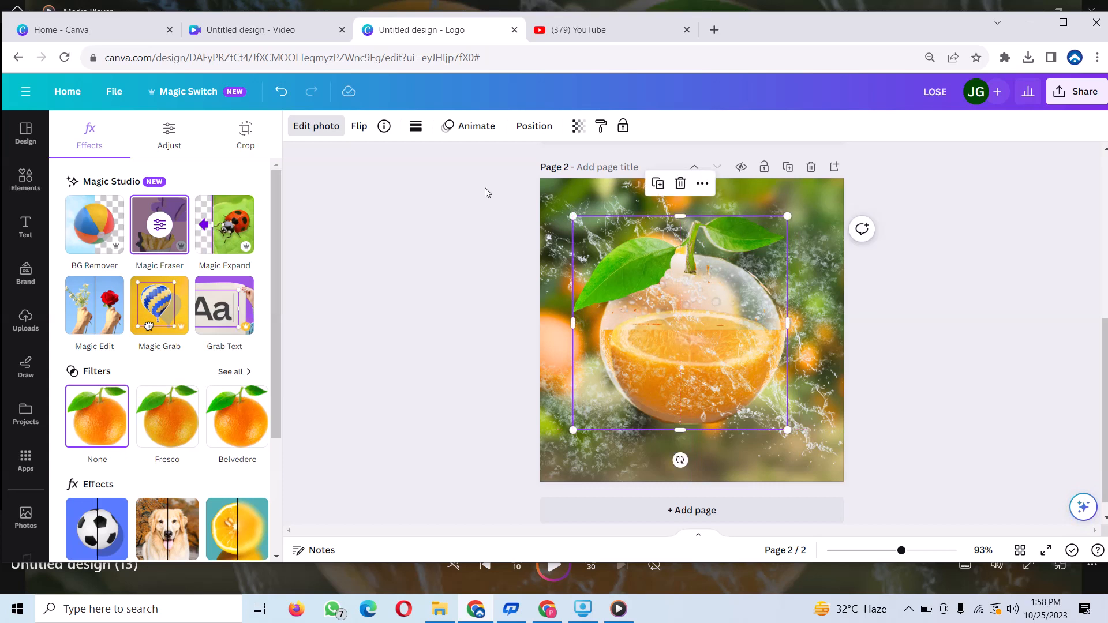
- Bring the white splash at the page's upper-left corner to the front of all layers
left_click(562, 211)
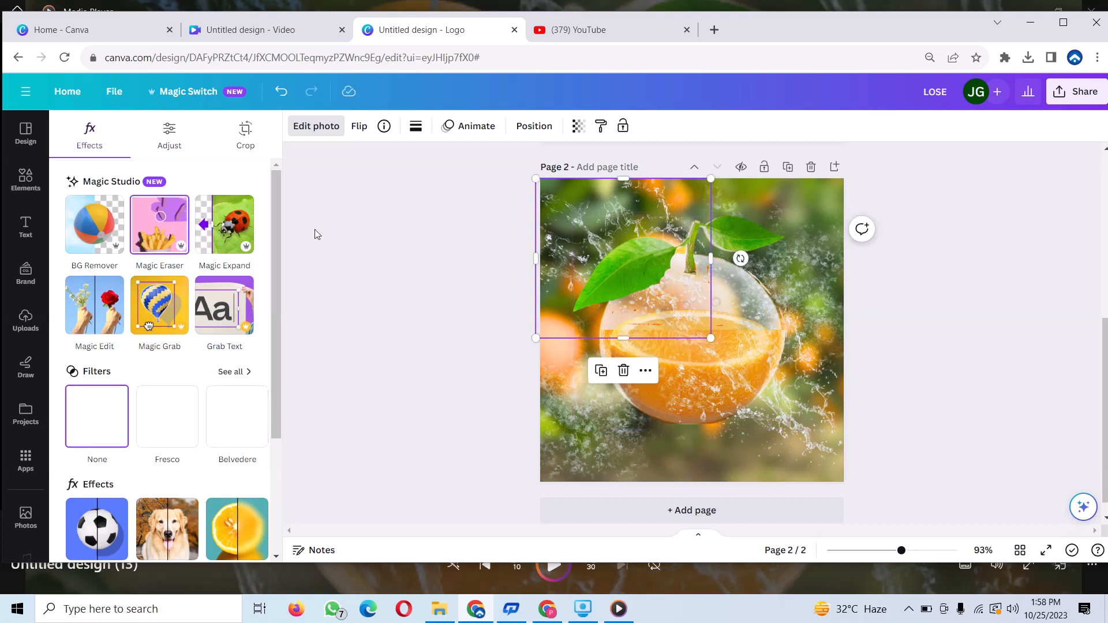
left_click(530, 129)
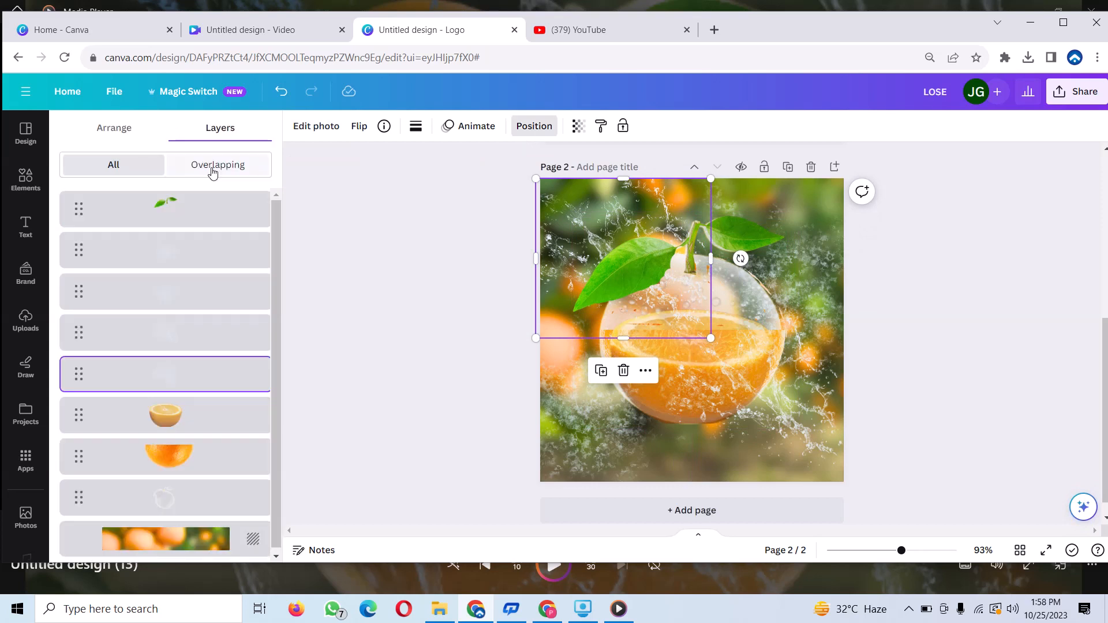
left_click(136, 135)
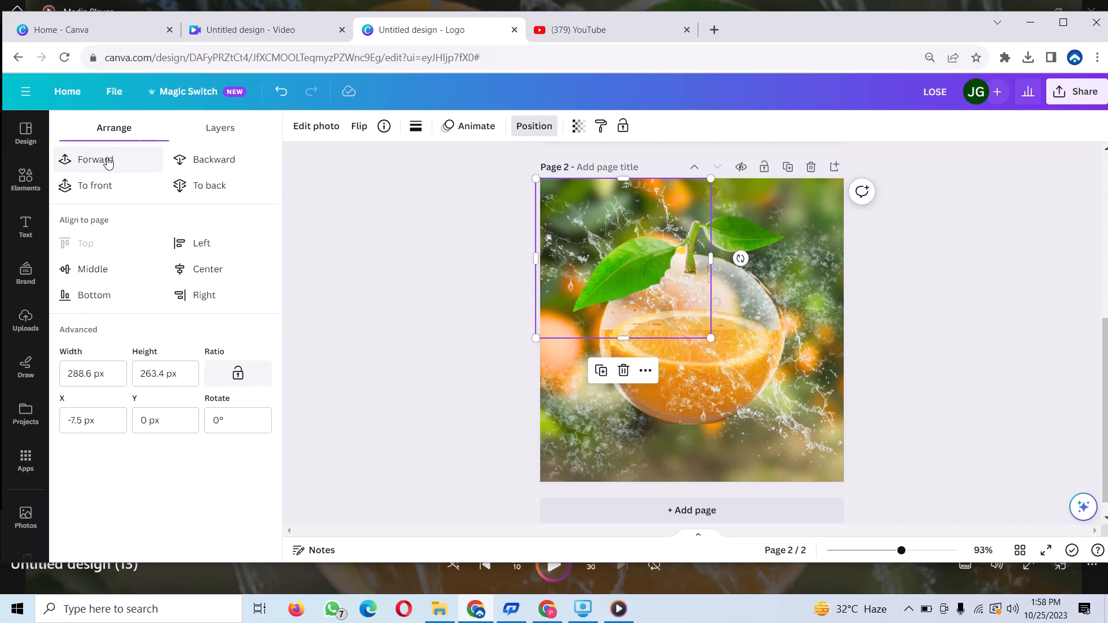
left_click(97, 184)
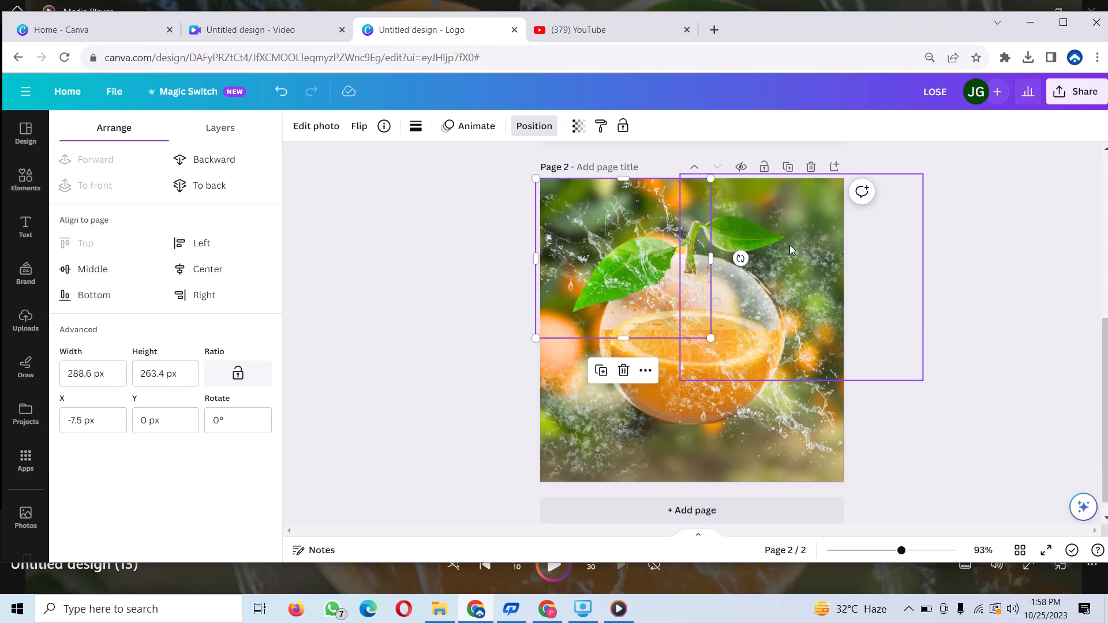
- Bring the fine droplet splash at the page's upper right to the front and reposition it beside the leaves
left_click_drag(791, 250, 783, 198)
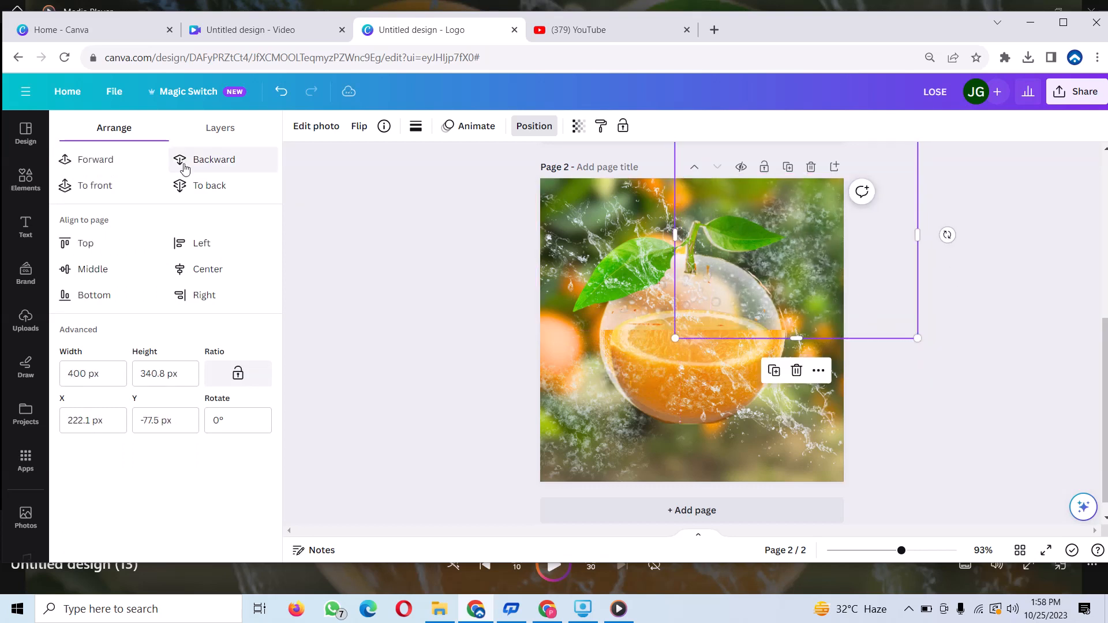
left_click(141, 184)
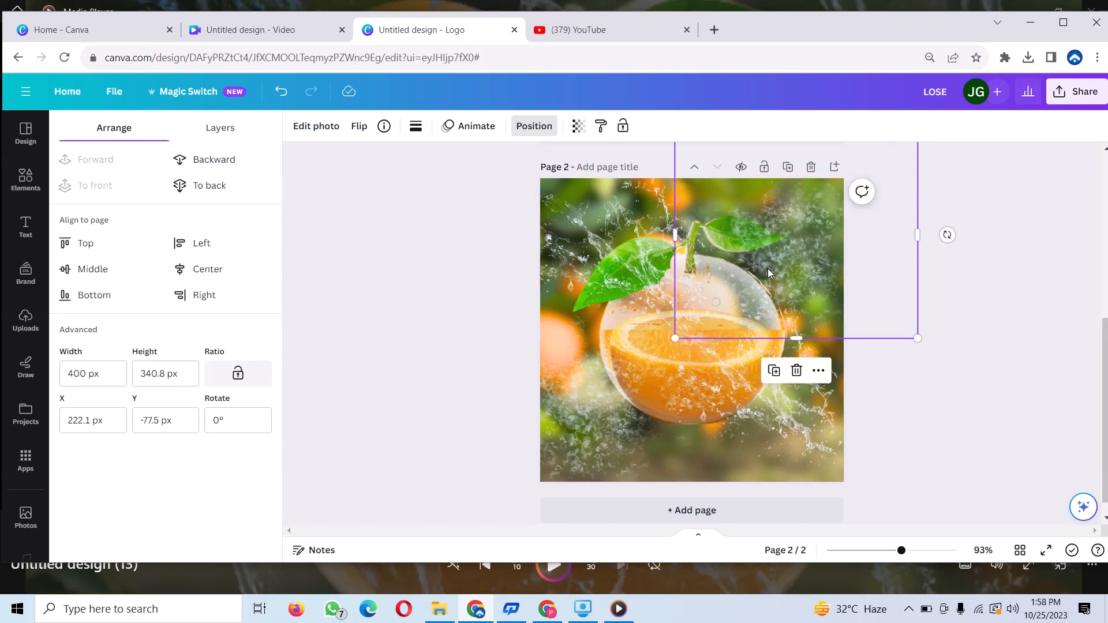
left_click_drag(768, 273, 798, 279)
left_click(972, 349)
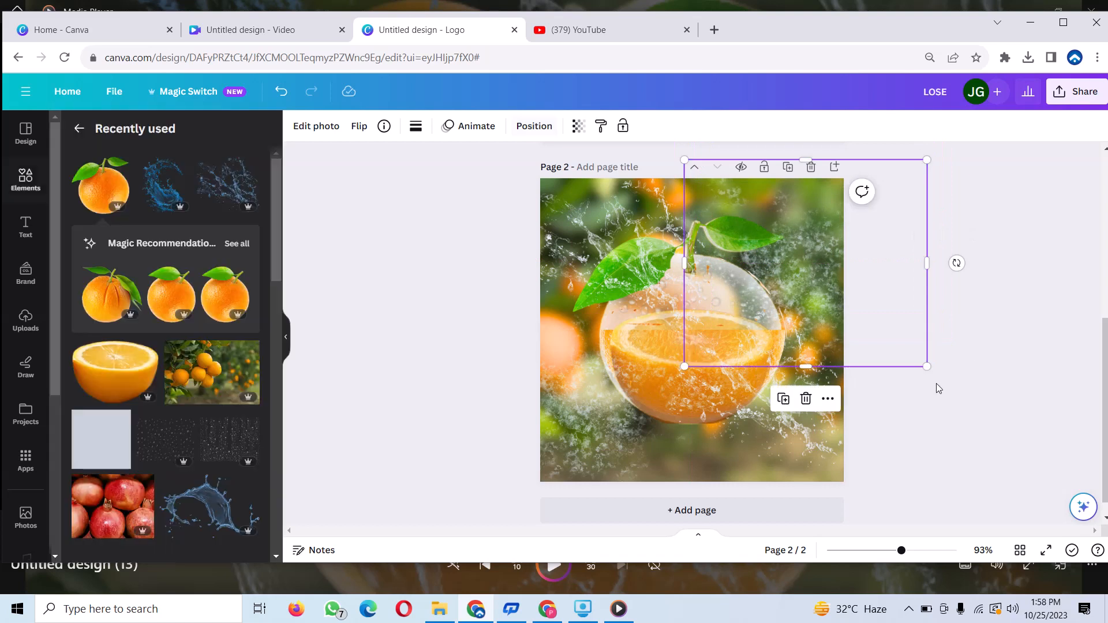
left_click(889, 419)
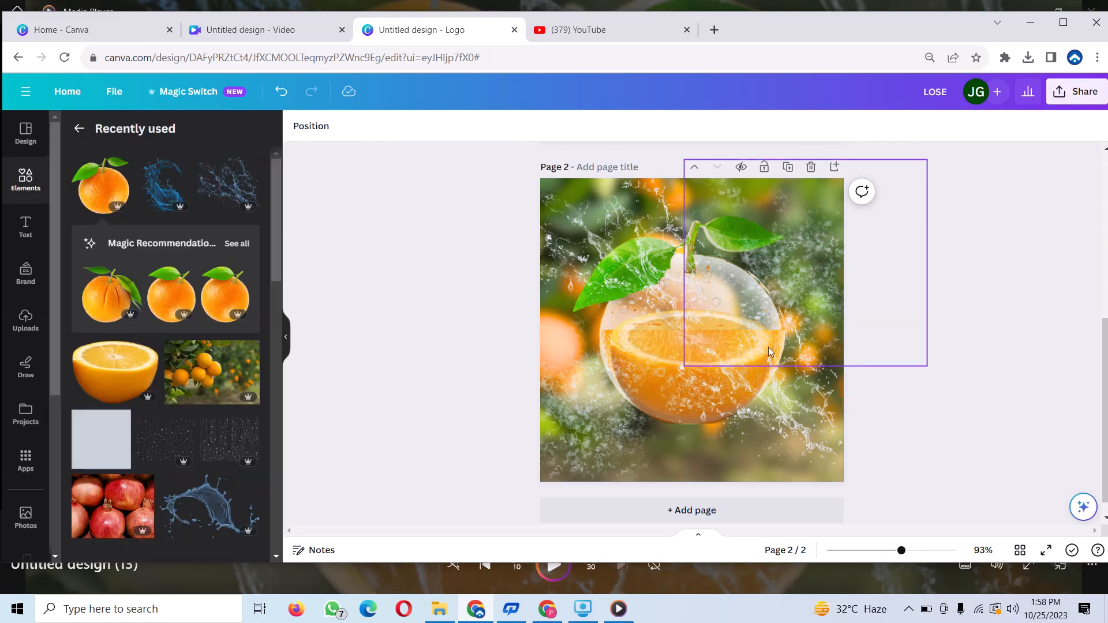
- Download only page 2 of the design as a PNG at size 1
left_click(1074, 91)
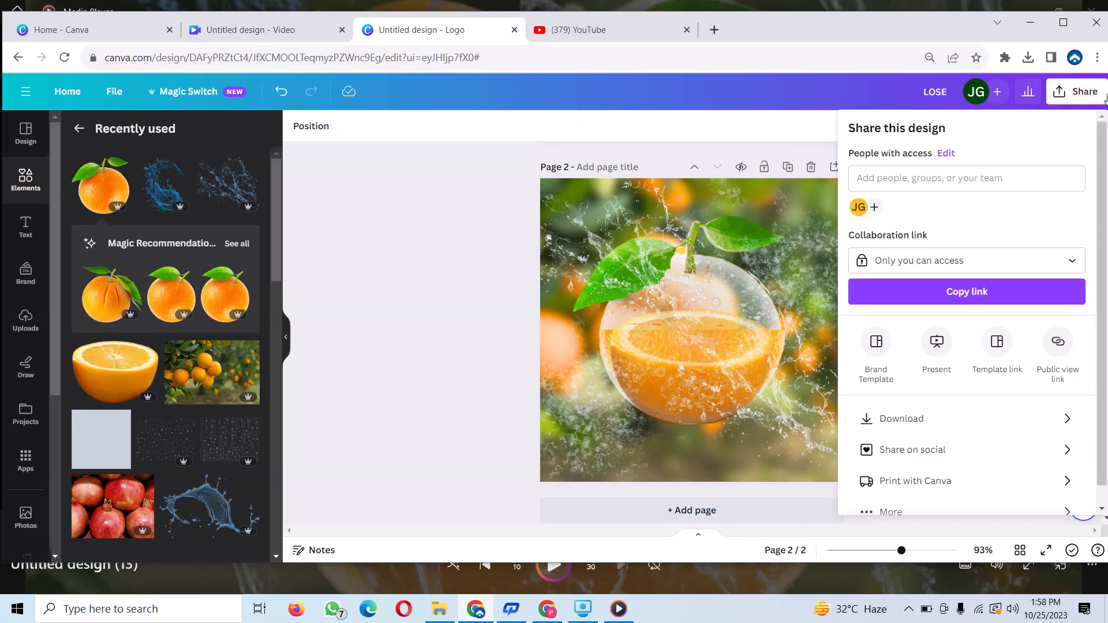
left_click(929, 414)
left_click(950, 330)
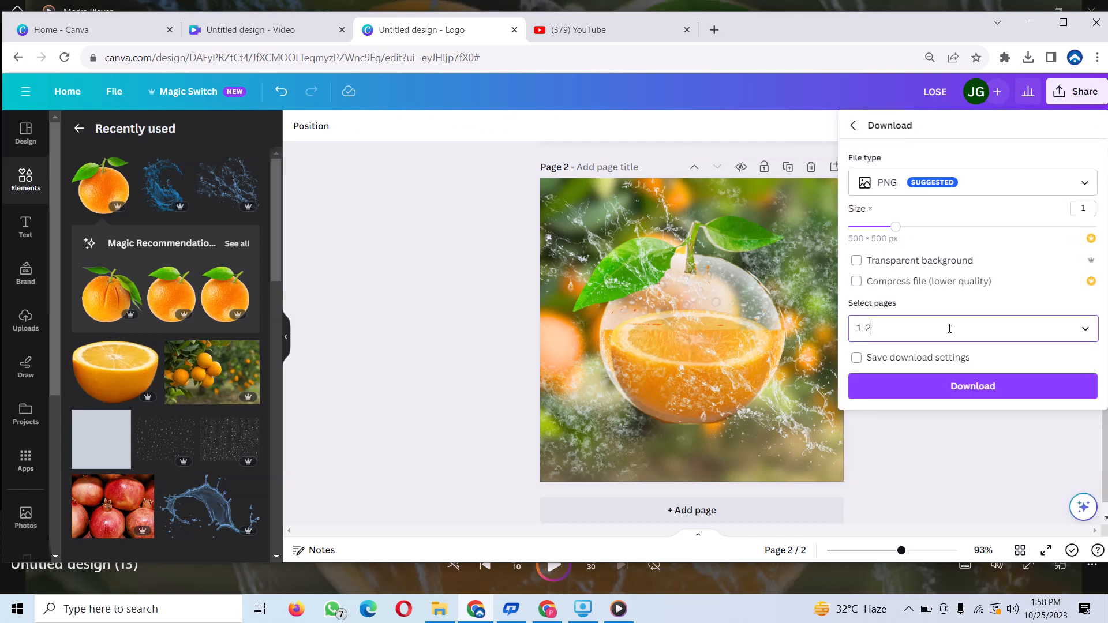
key("BackSpace")
key("BackSpace")
key("BackSpace")
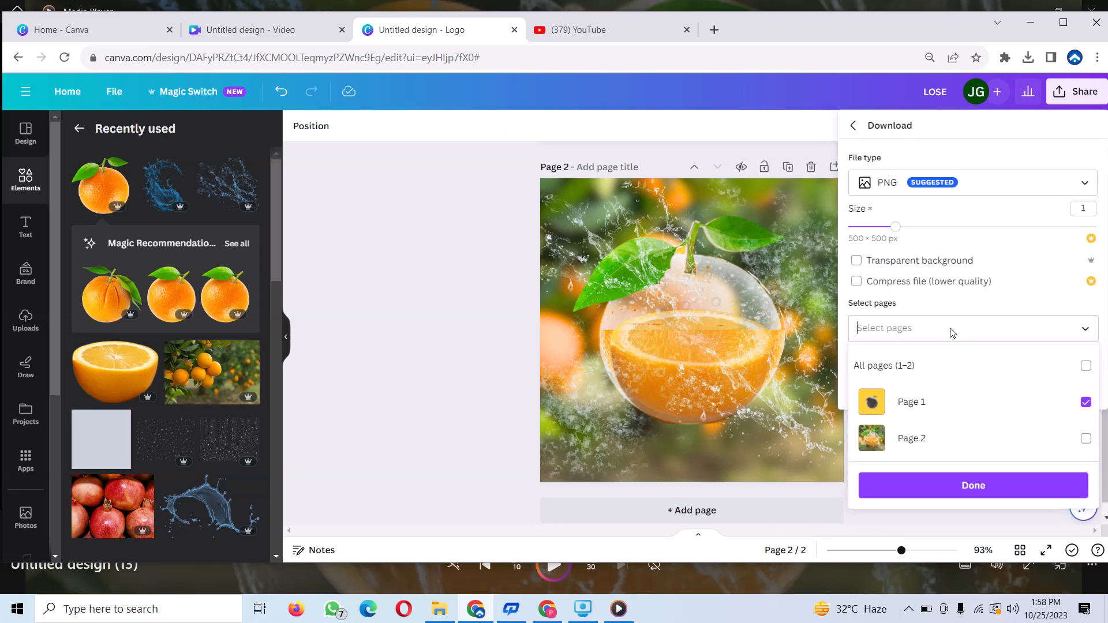
type("2")
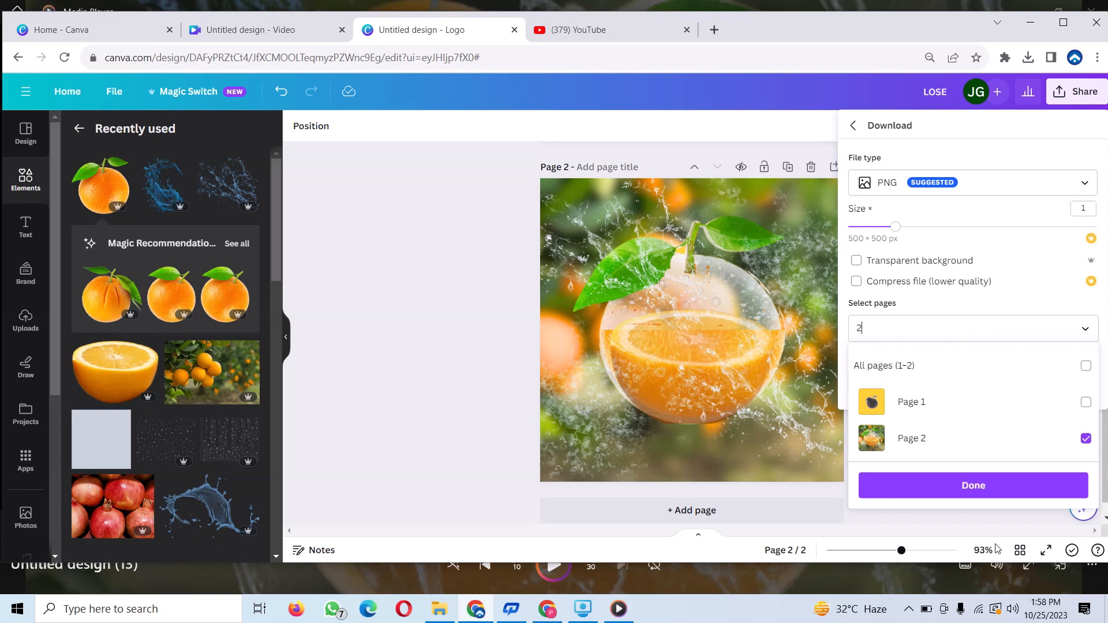
left_click(1006, 478)
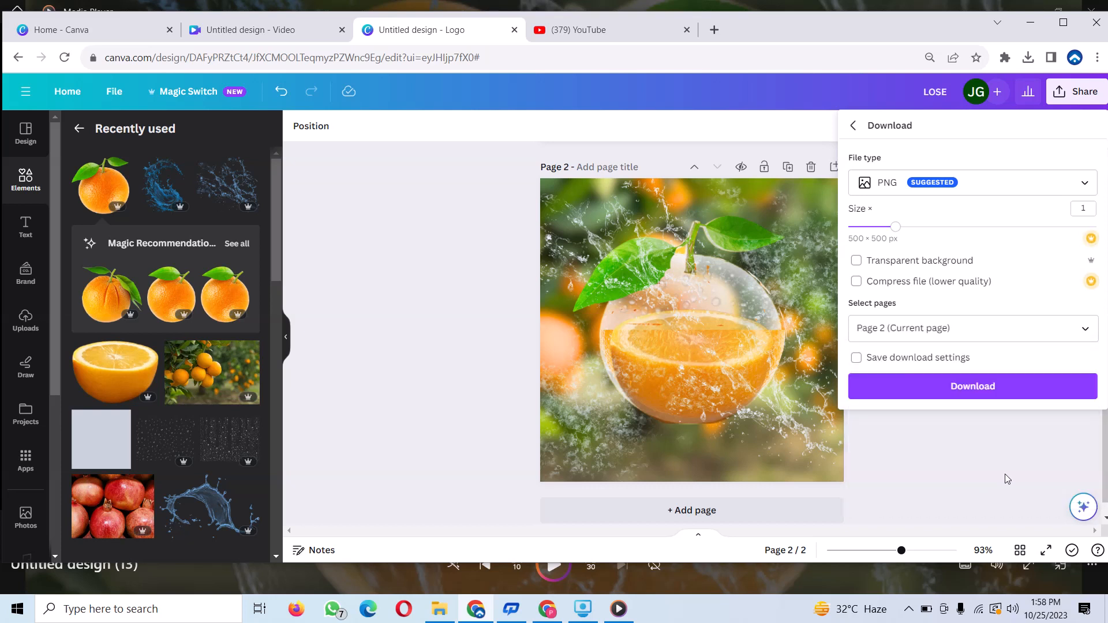
left_click(1030, 391)
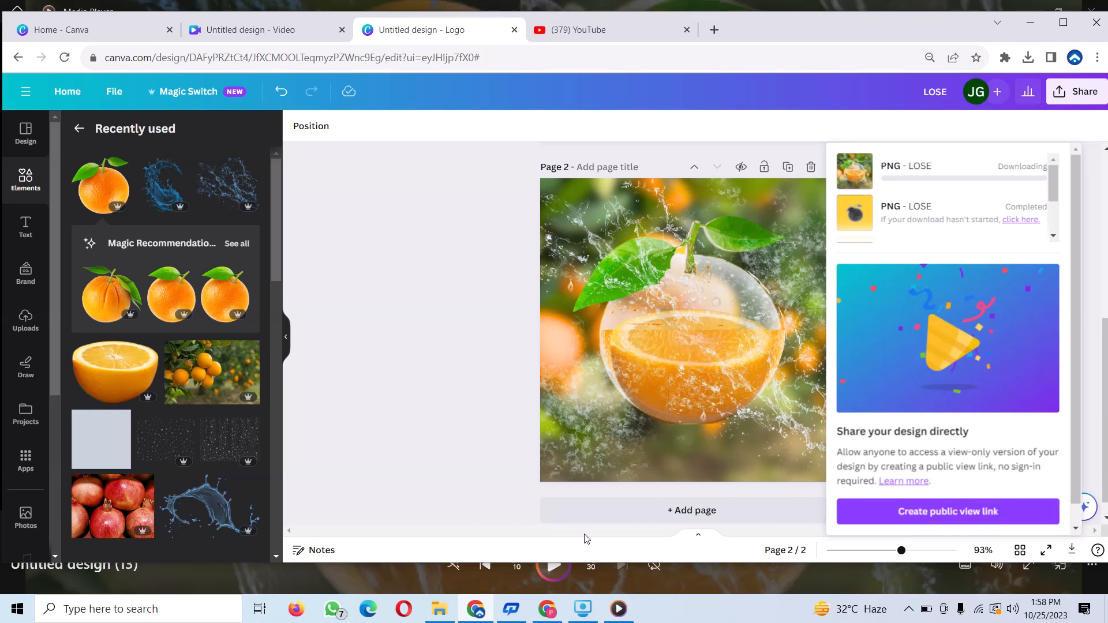